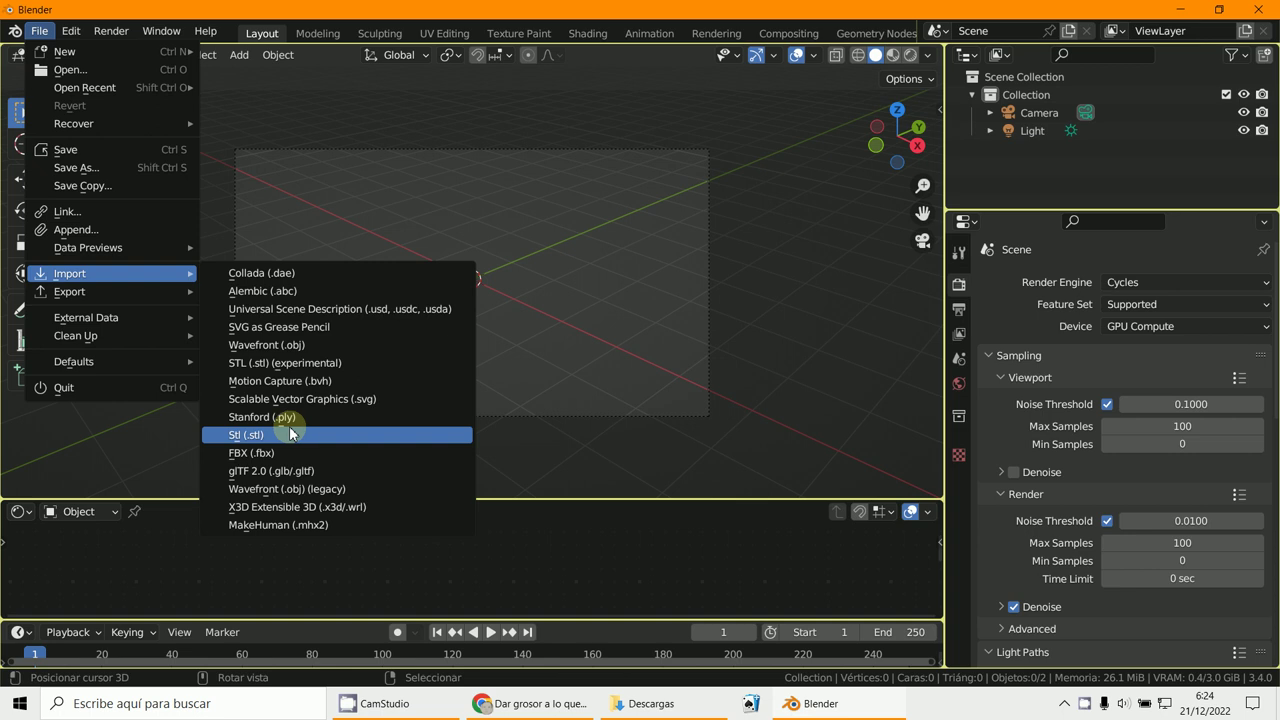
- Import the STL model Carrocería Kia Ceed.stl from the Downloads folder
left_click(291, 433)
left_click(203, 355)
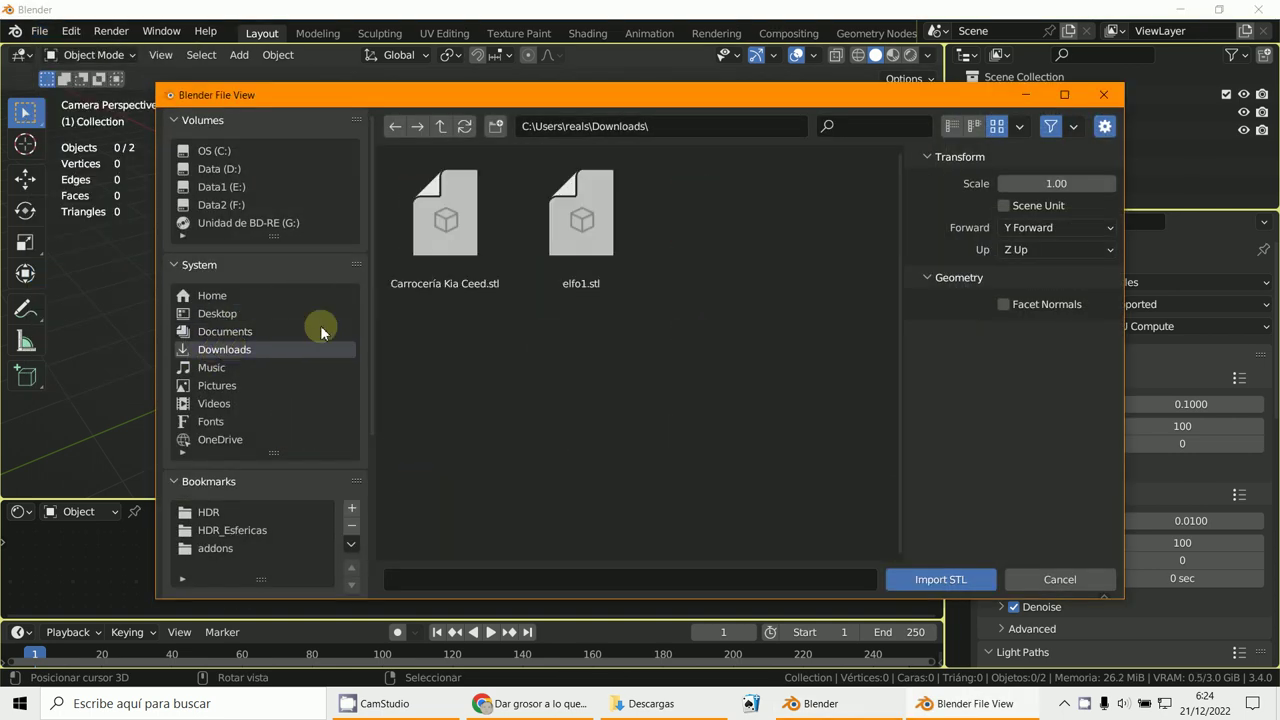
left_click(450, 216)
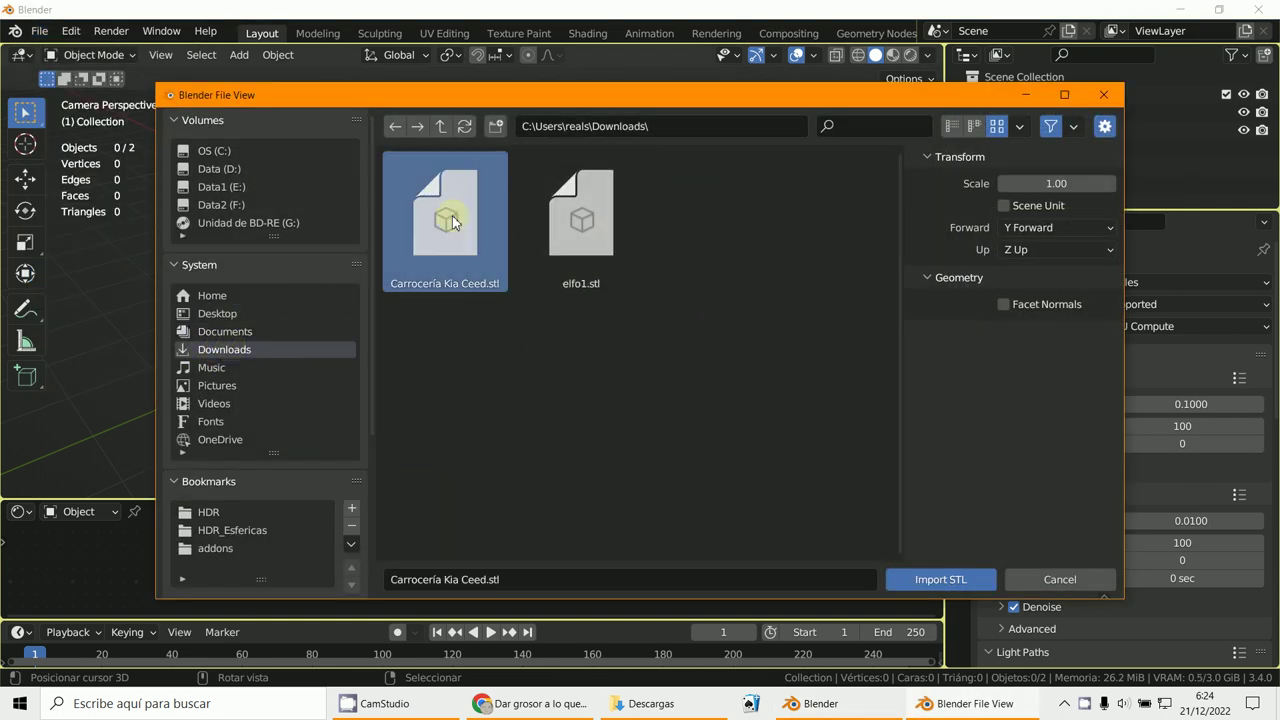
left_click(932, 576)
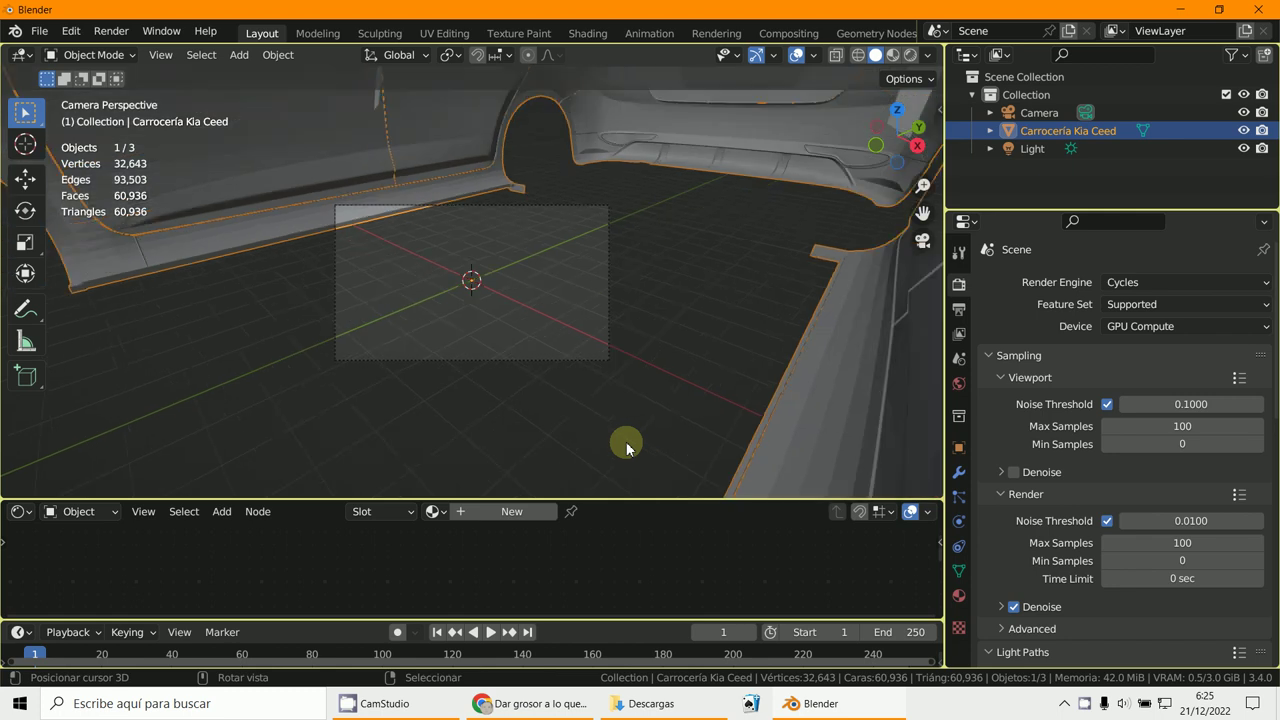
- Turn on the Face Orientation overlay for the imported car body
middle_click_drag(627, 448, 668, 331)
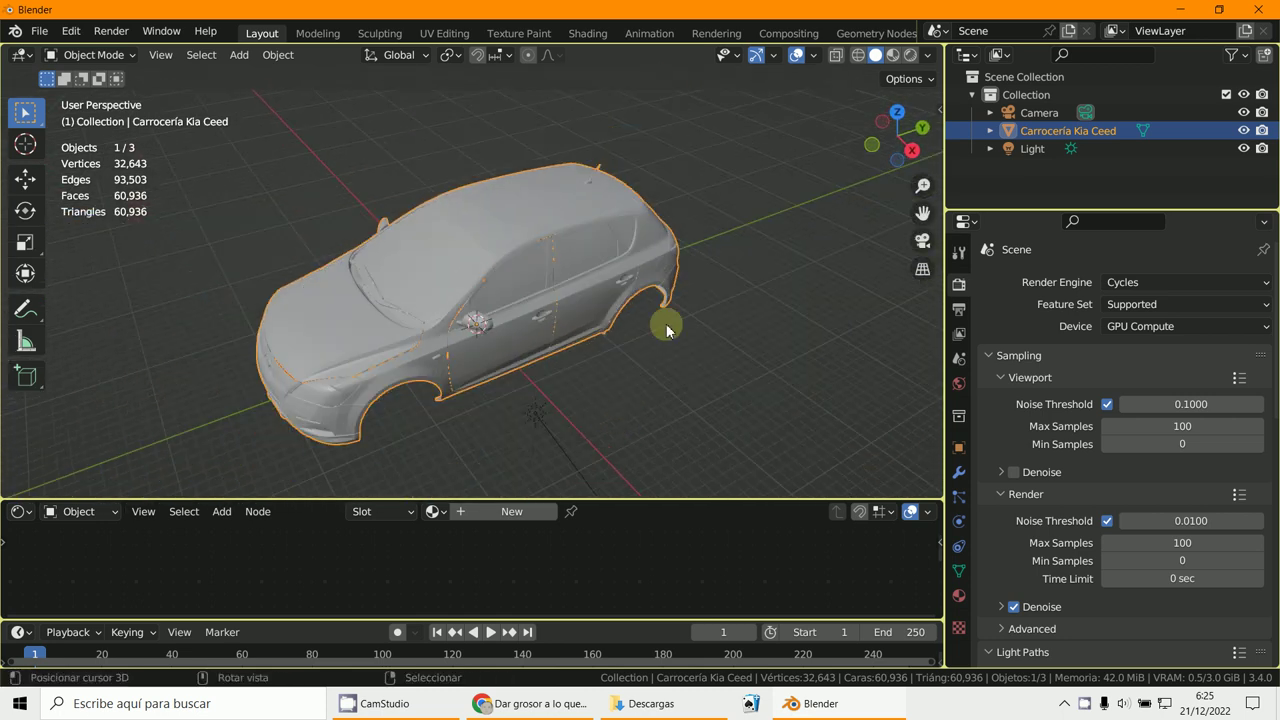
middle_click_drag(495, 287, 774, 213)
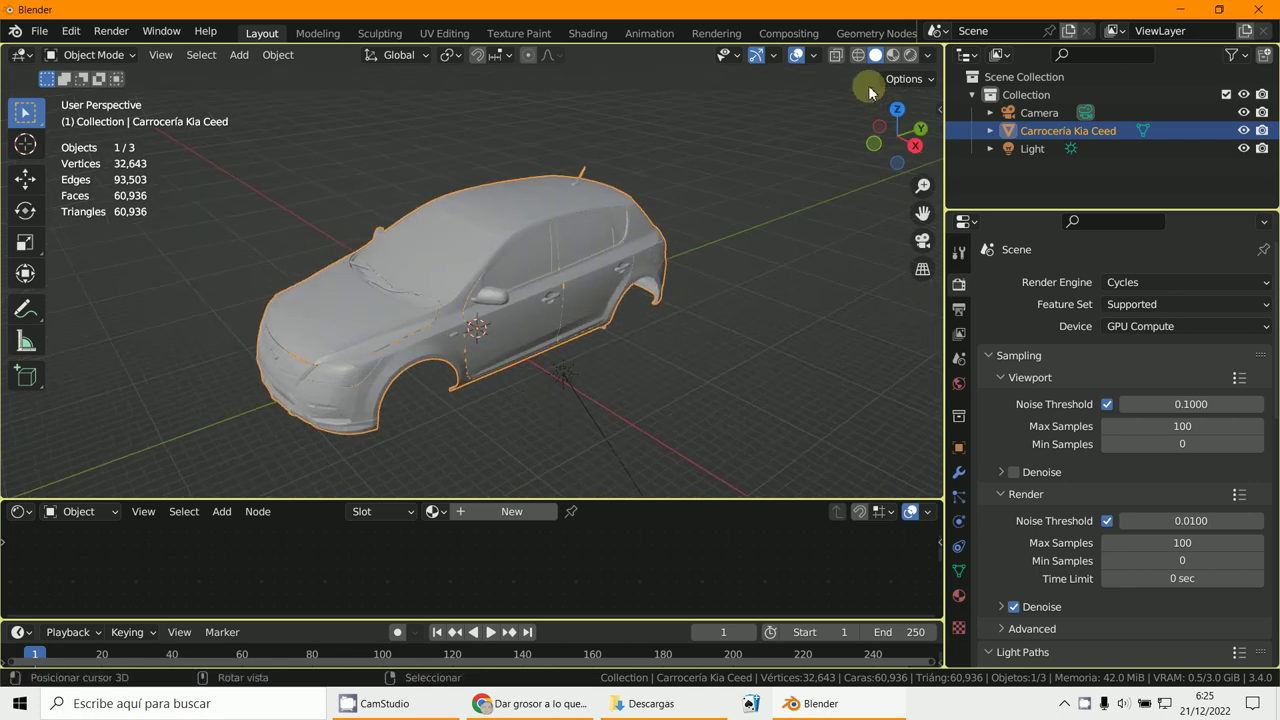
left_click(814, 57)
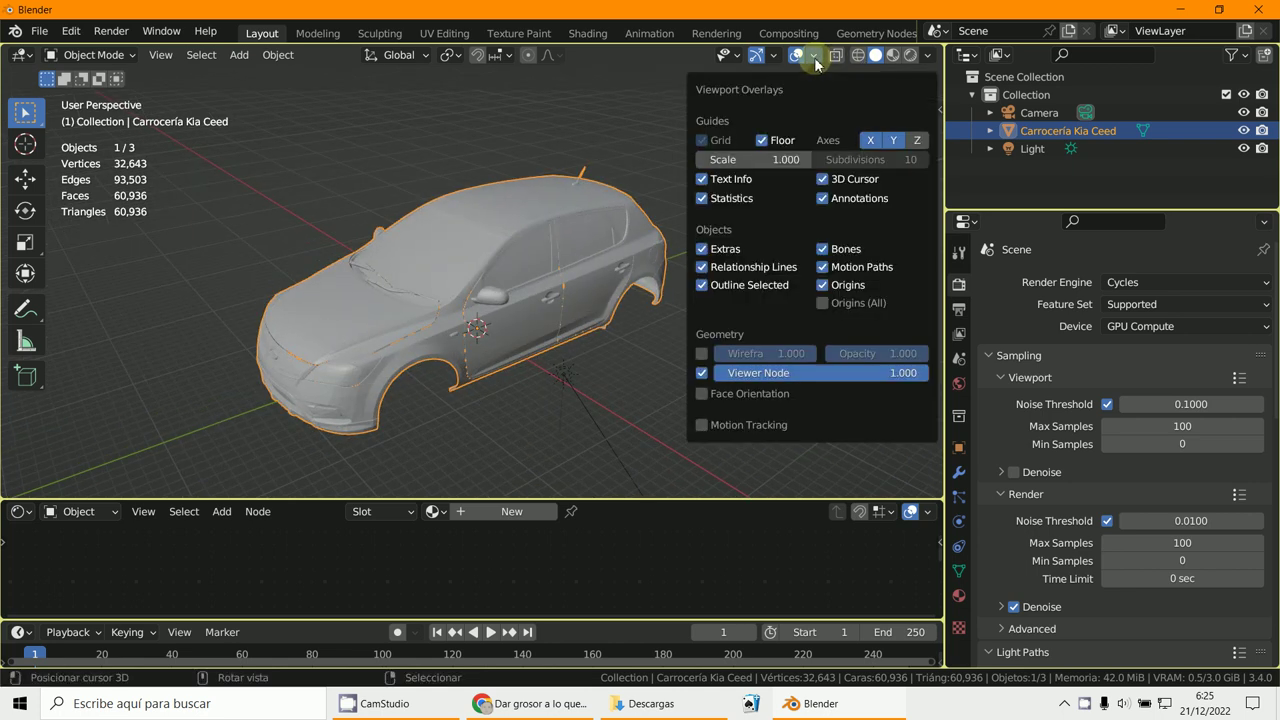
left_click(704, 396)
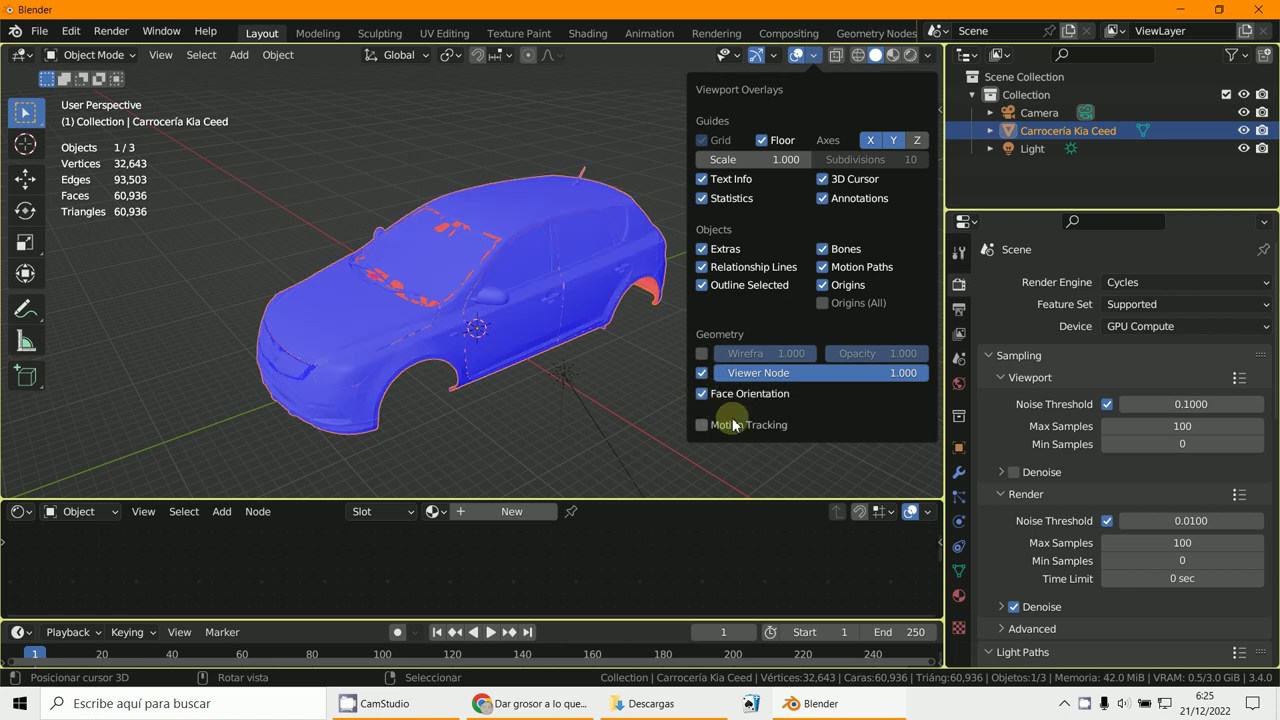
- Examine the face orientation of the car body around the windscreen, roof edge and side doors
middle_click_drag(515, 385, 497, 393)
scroll(533, 392, "up", 6)
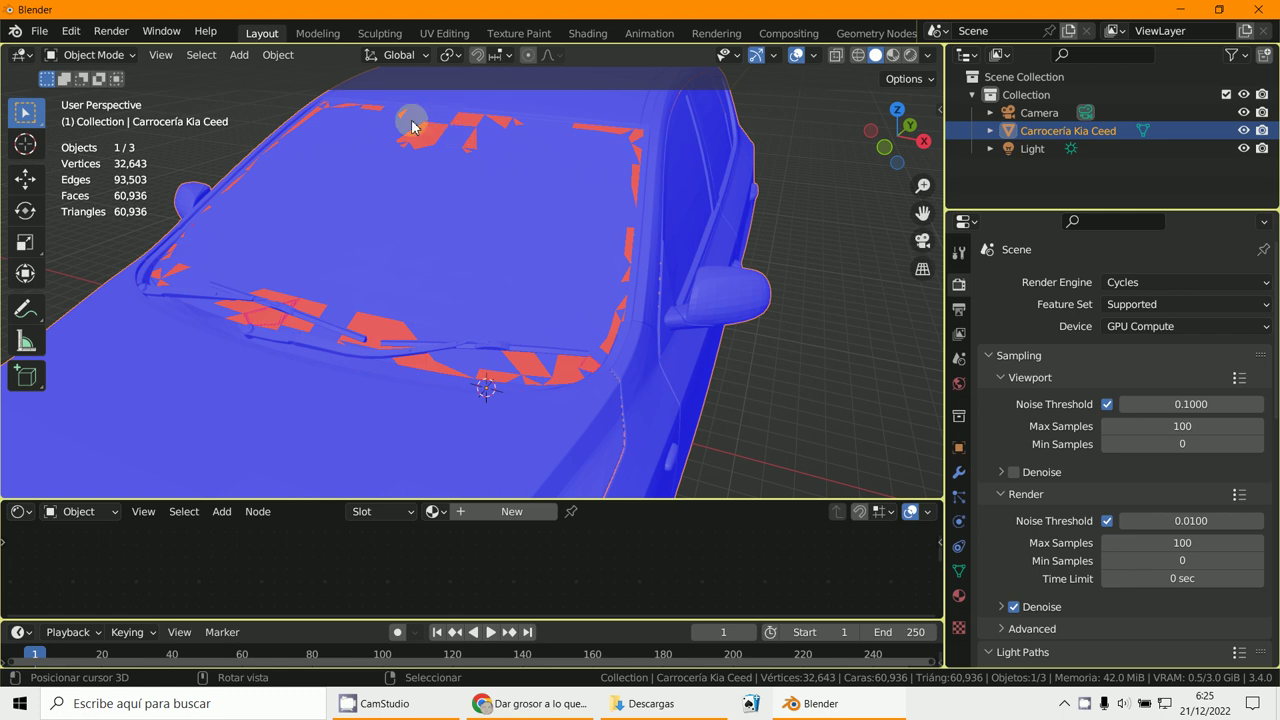
scroll(458, 130, "down", 4)
middle_click_drag(514, 234, 429, 291)
scroll(257, 290, "up", 3)
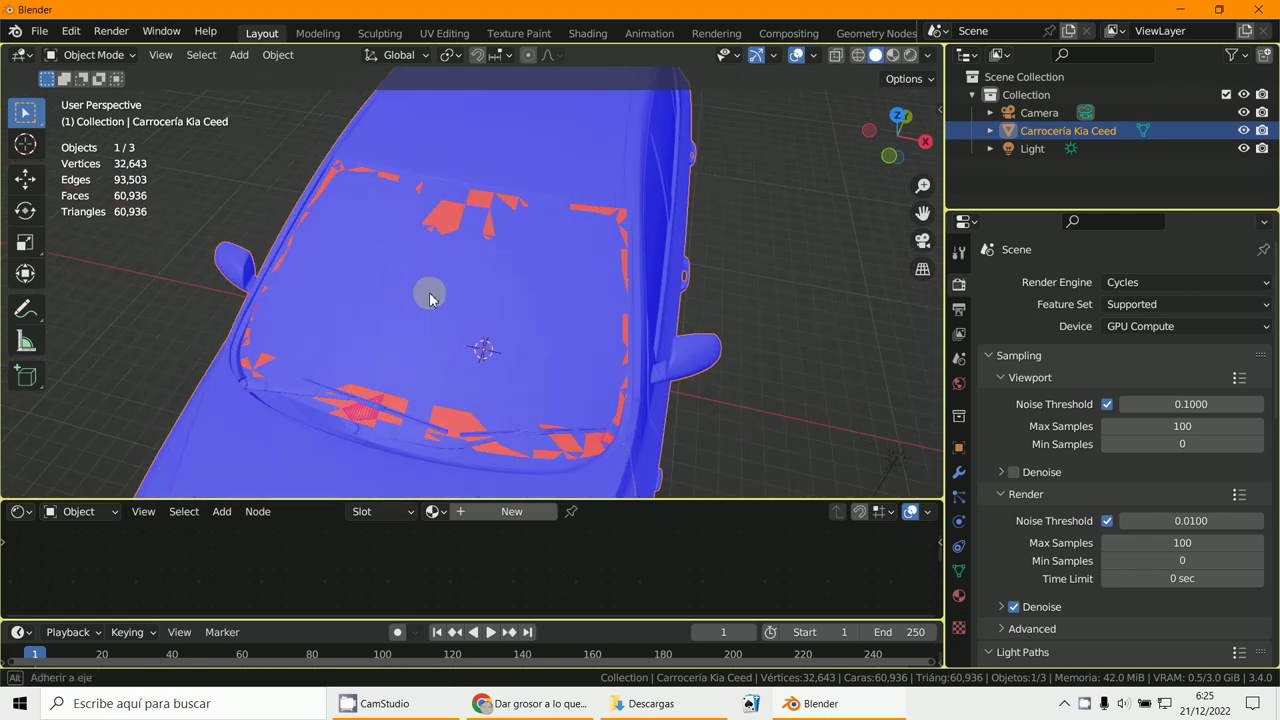
scroll(414, 294, "up", 5)
middle_click_drag(507, 310, 684, 276)
scroll(515, 282, "down", 4)
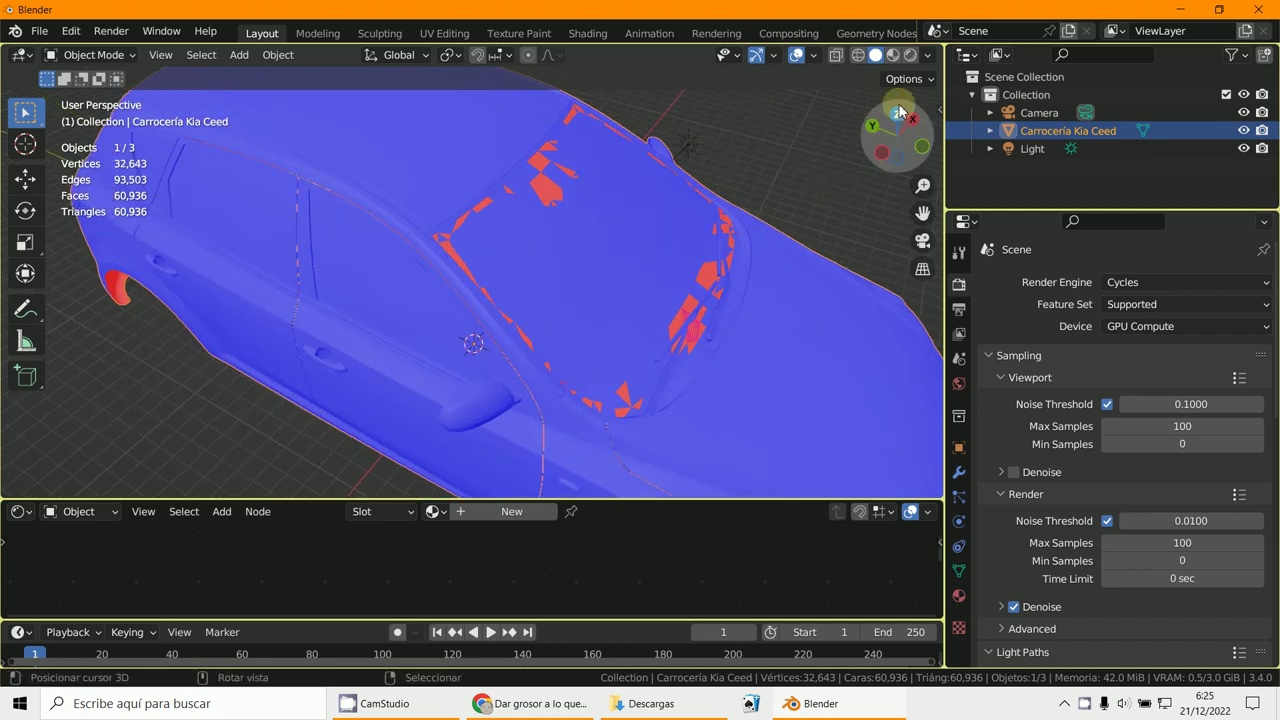
middle_click_drag(494, 251, 583, 263)
scroll(586, 217, "up", 3)
scroll(585, 272, "up", 2)
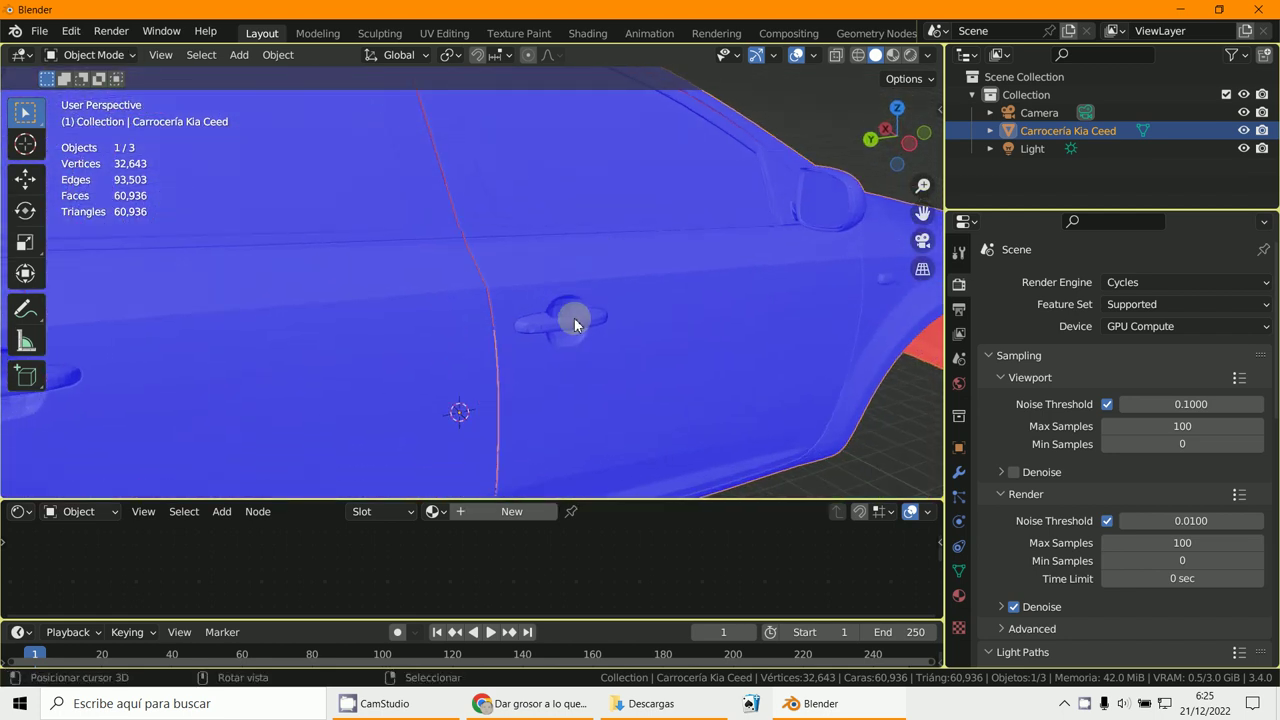
- In Edit Mode, select all geometry linked to the front door handle and try moving it away from the door
left_click(90, 54)
left_click(92, 89)
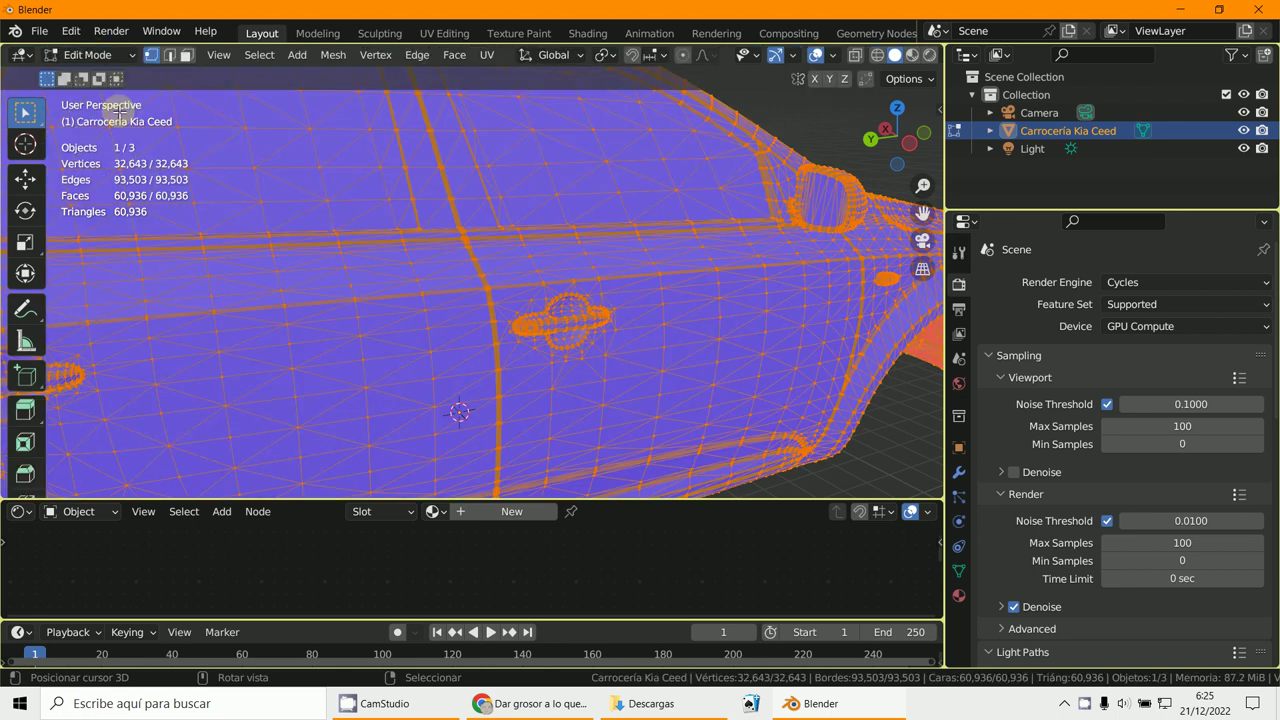
left_click(556, 331)
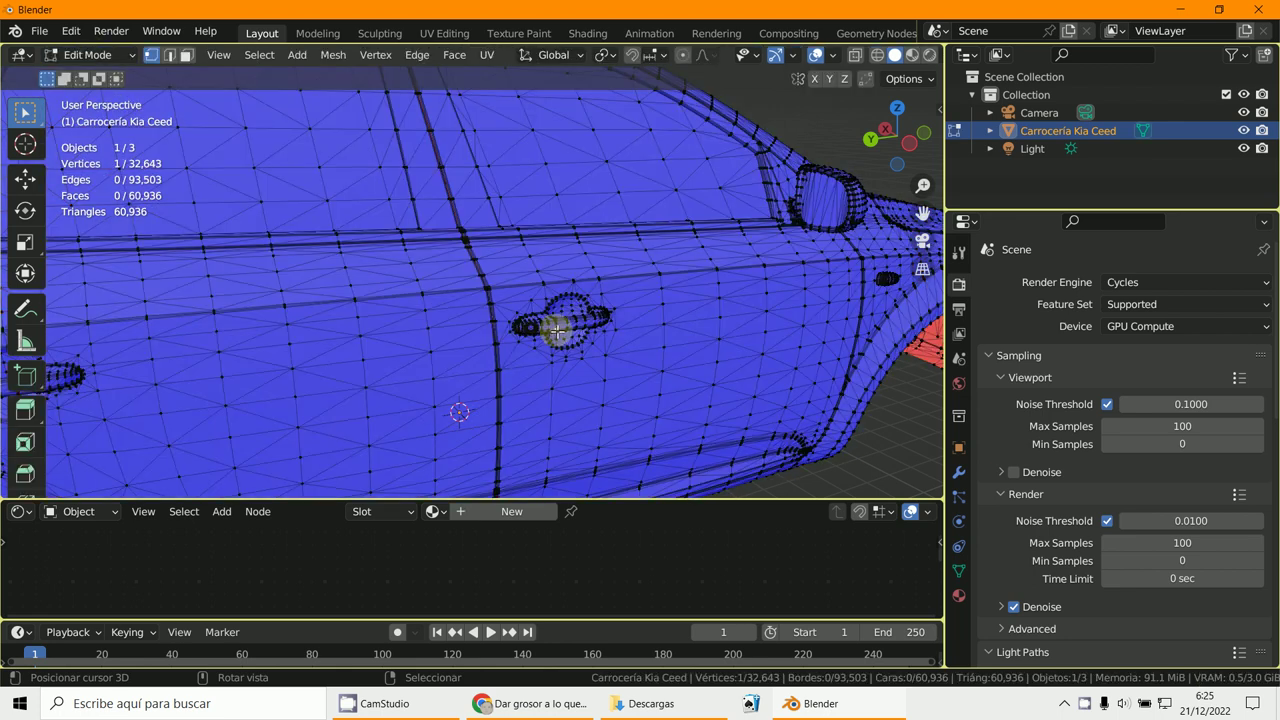
key("ctrl+l")
scroll(600, 340, "up", 5)
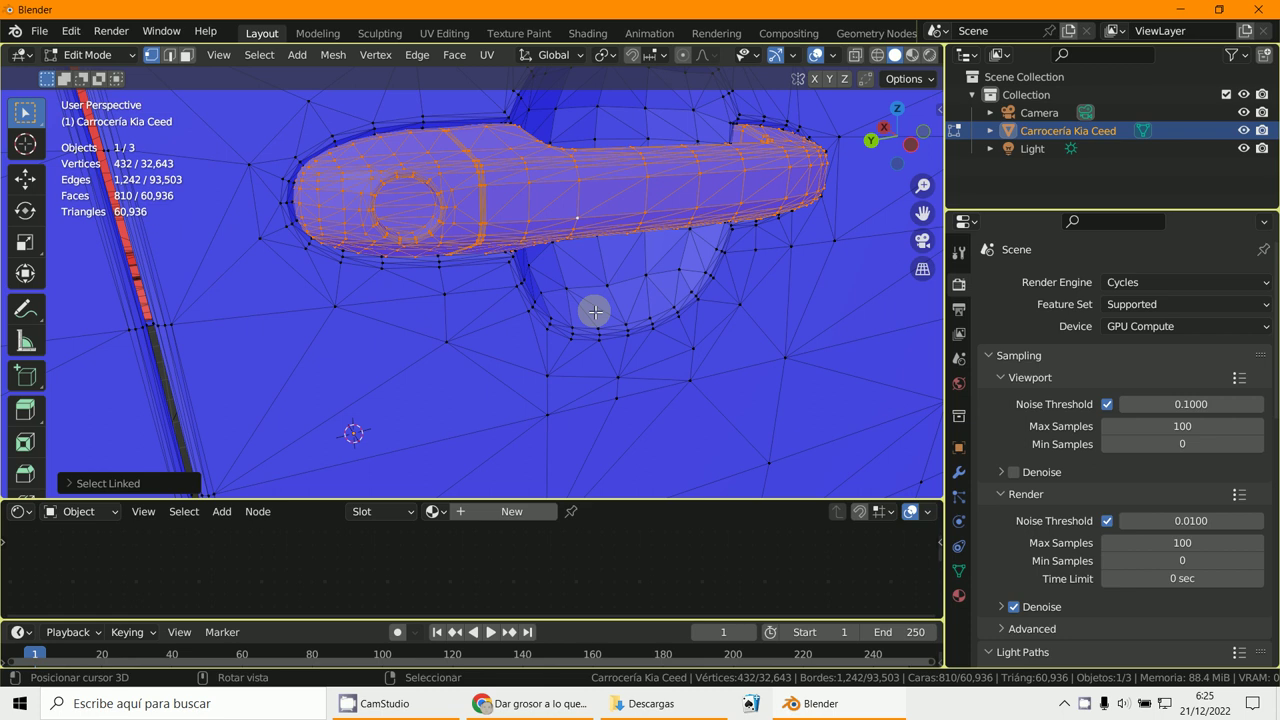
scroll(597, 318, "down", 5)
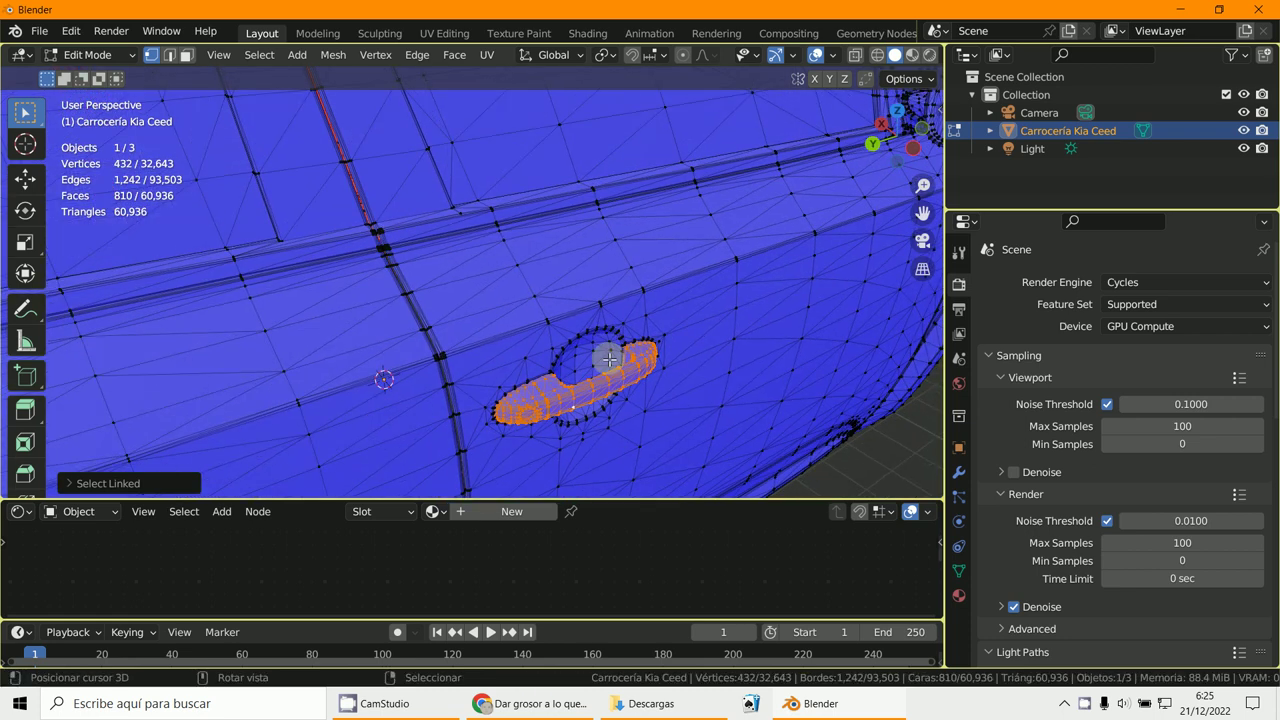
key("g")
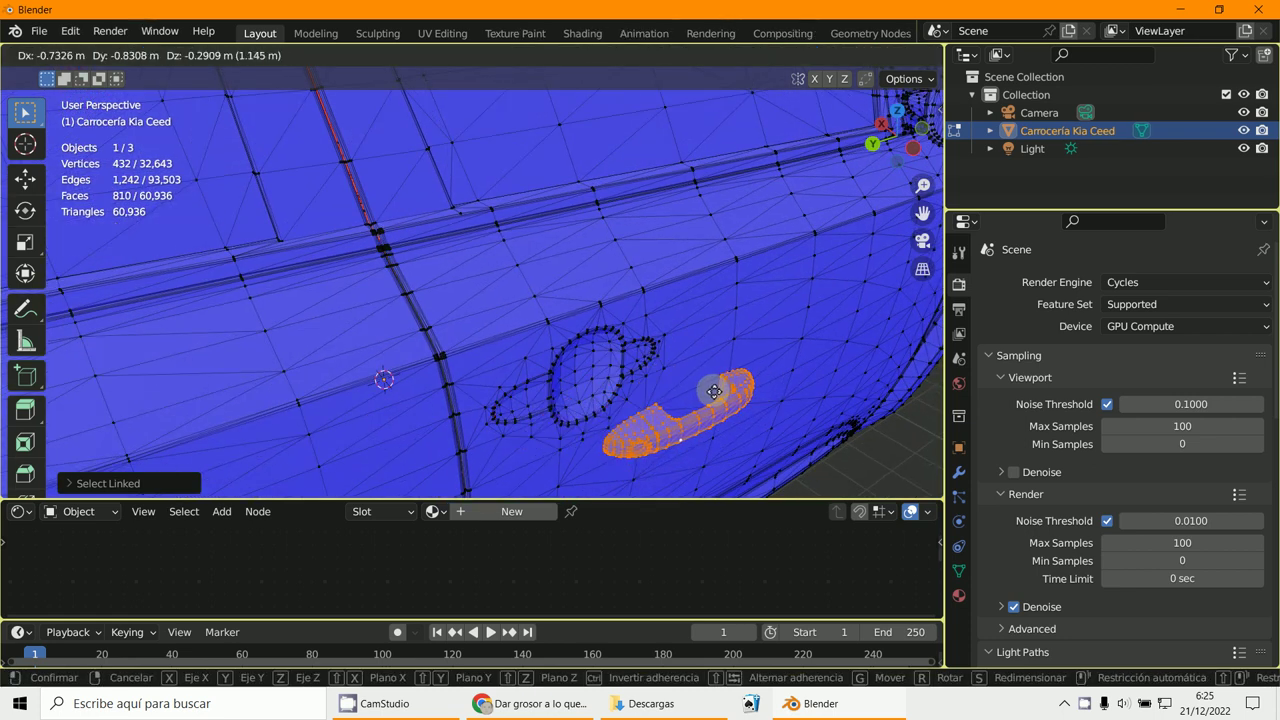
right_click(713, 390)
- Select the entire car mesh and recalculate its normals to the outside
scroll(690, 389, "down", 6)
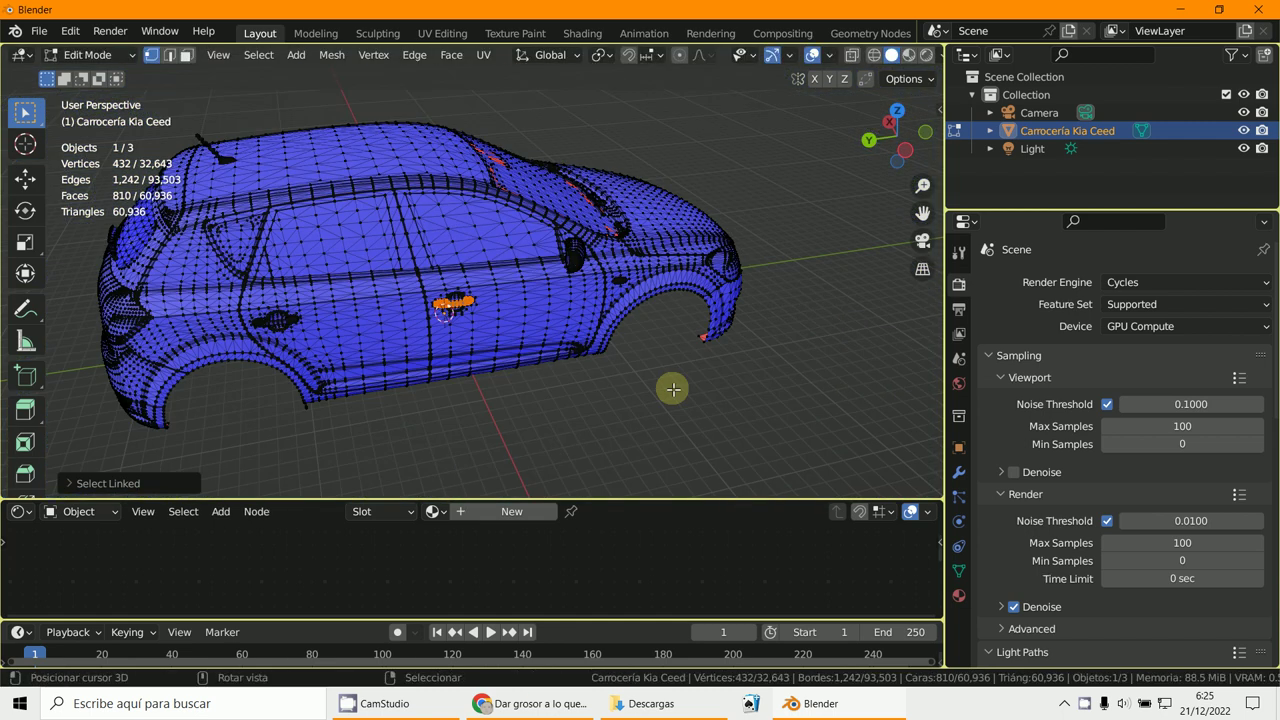
middle_click_drag(673, 389, 671, 327)
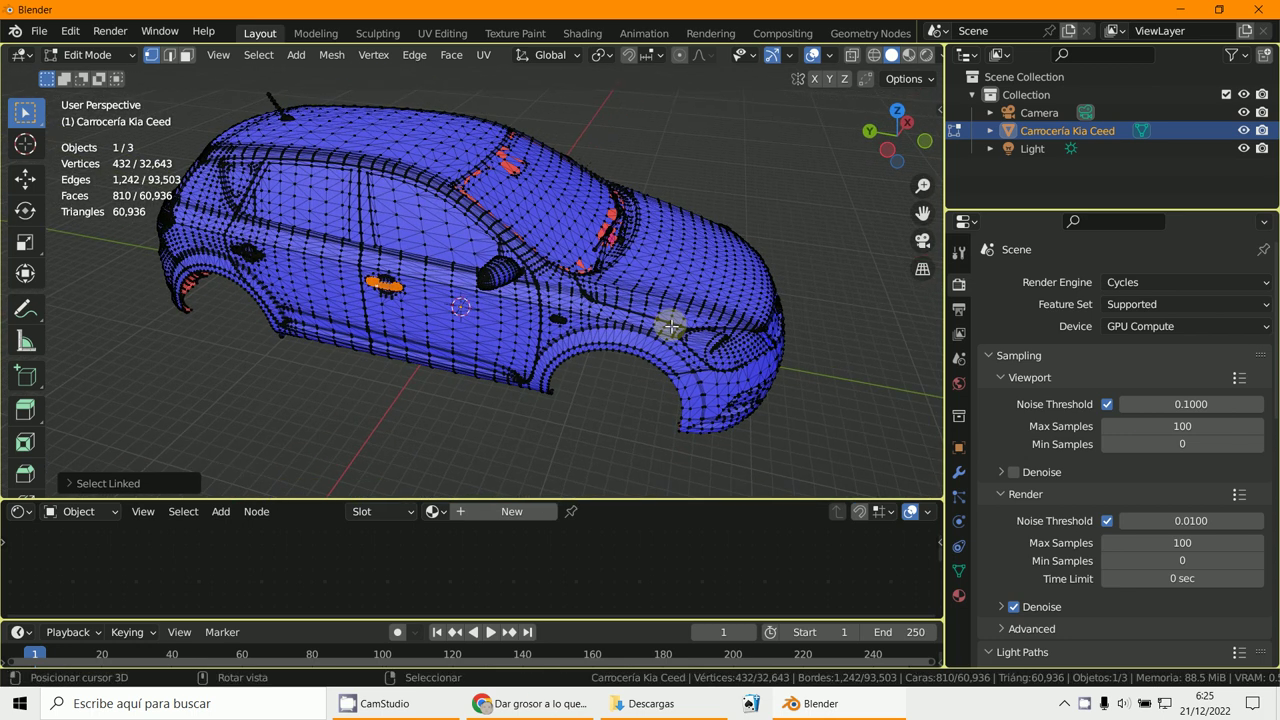
key("a")
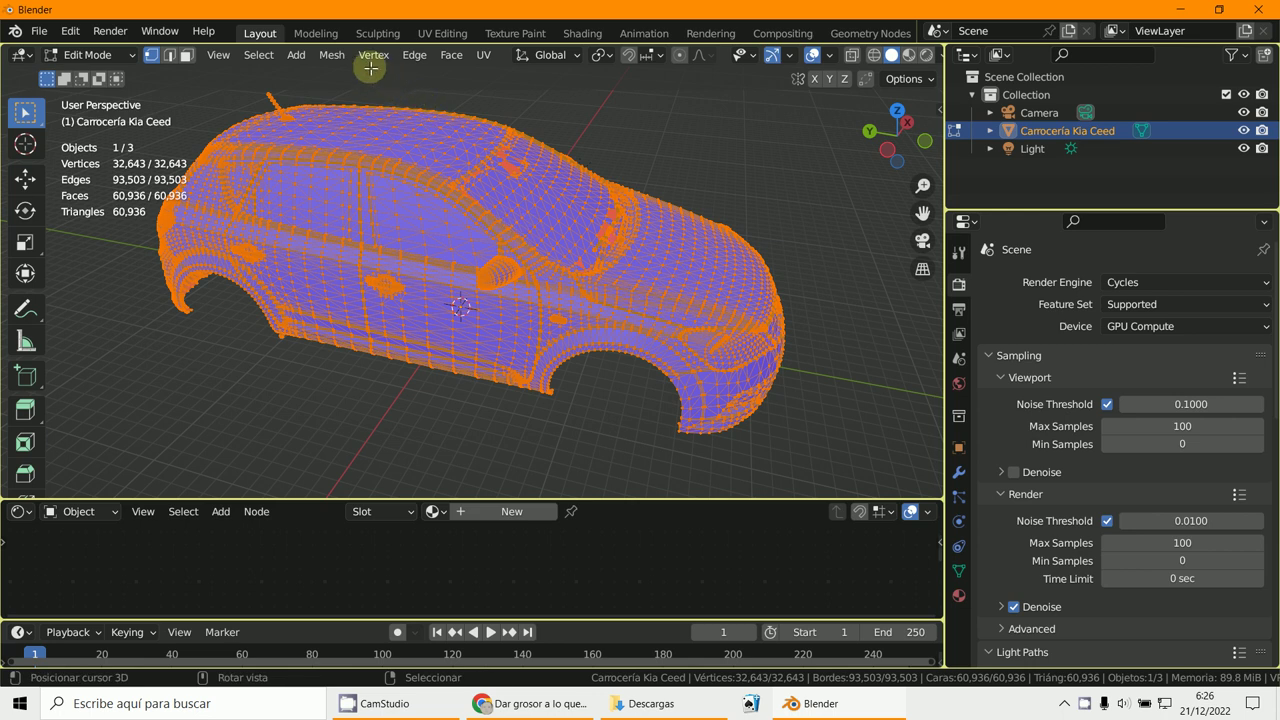
left_click(333, 55)
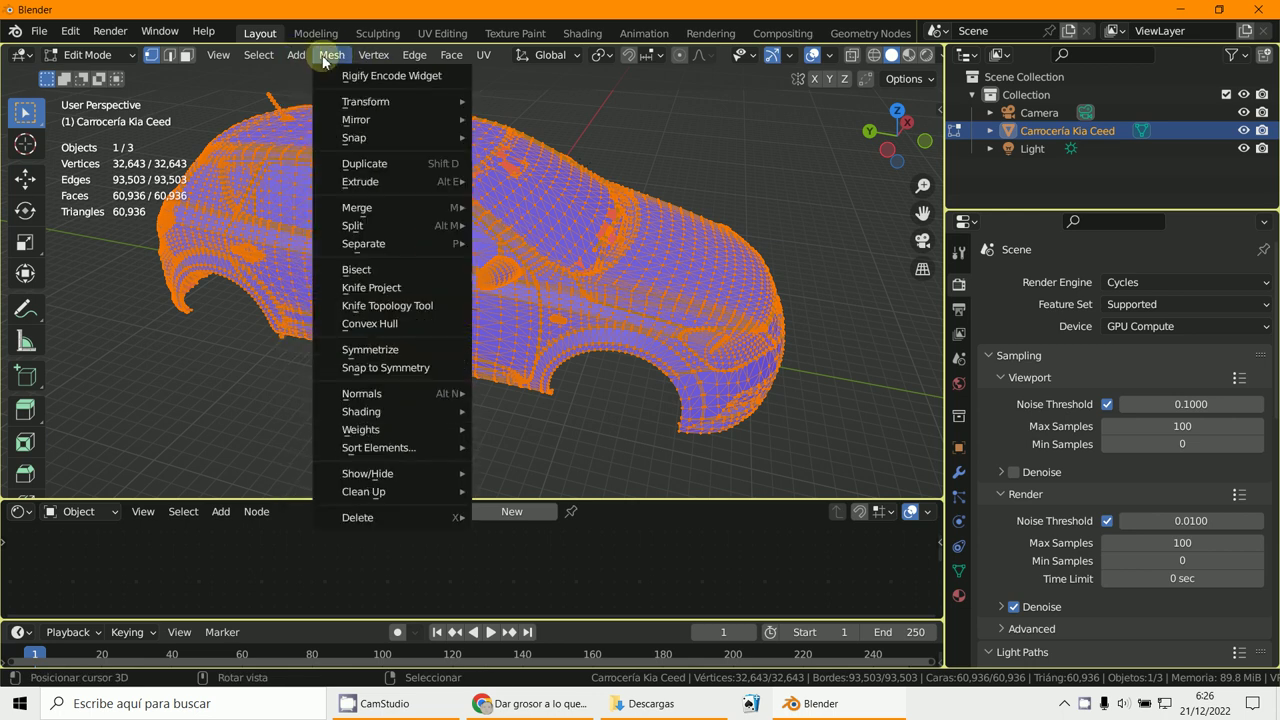
mouse_move(395, 390)
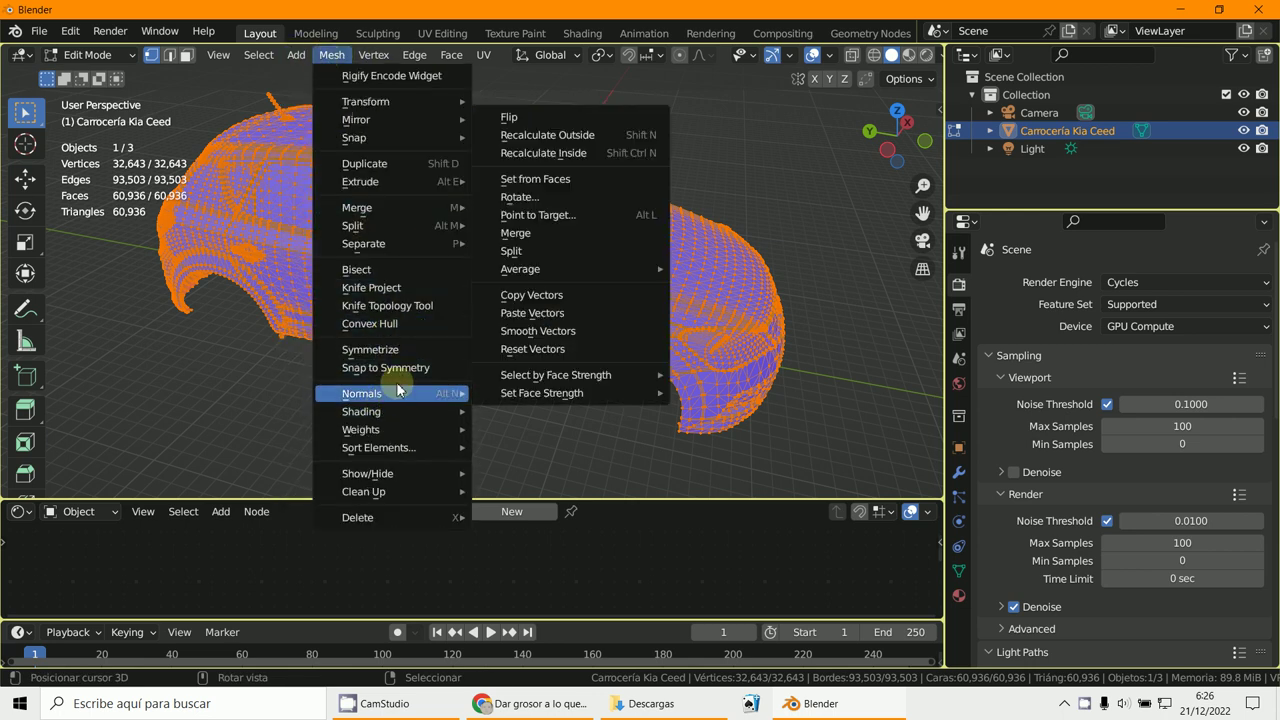
left_click(578, 147)
- Convert the selected car mesh's triangles to quads with Tris to Quads
middle_click_drag(578, 140, 524, 227)
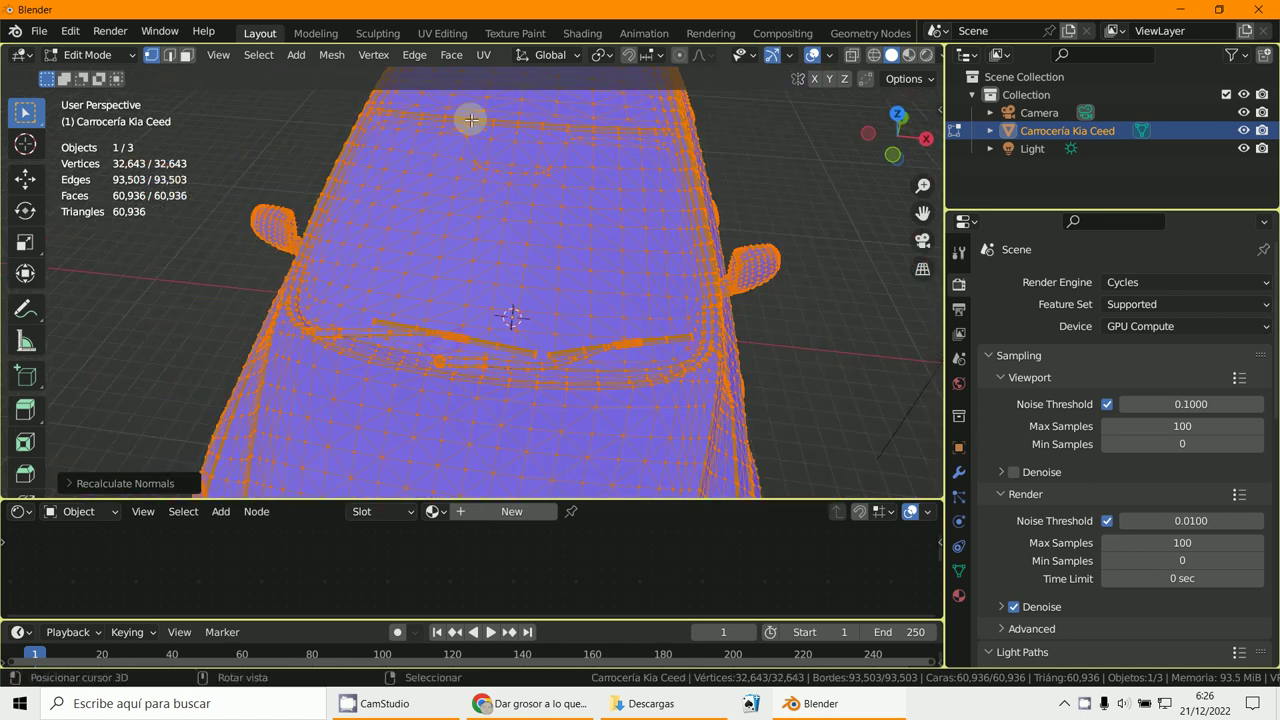
left_click(446, 64)
mouse_move(418, 63)
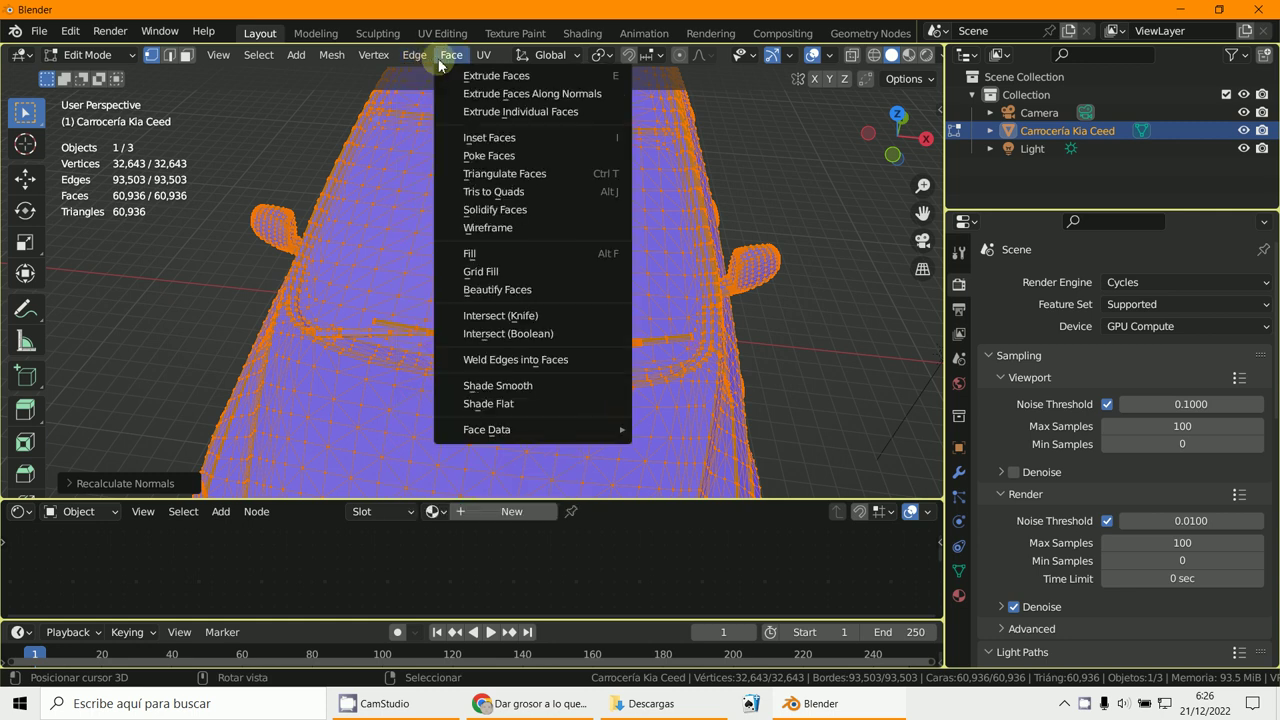
mouse_move(325, 63)
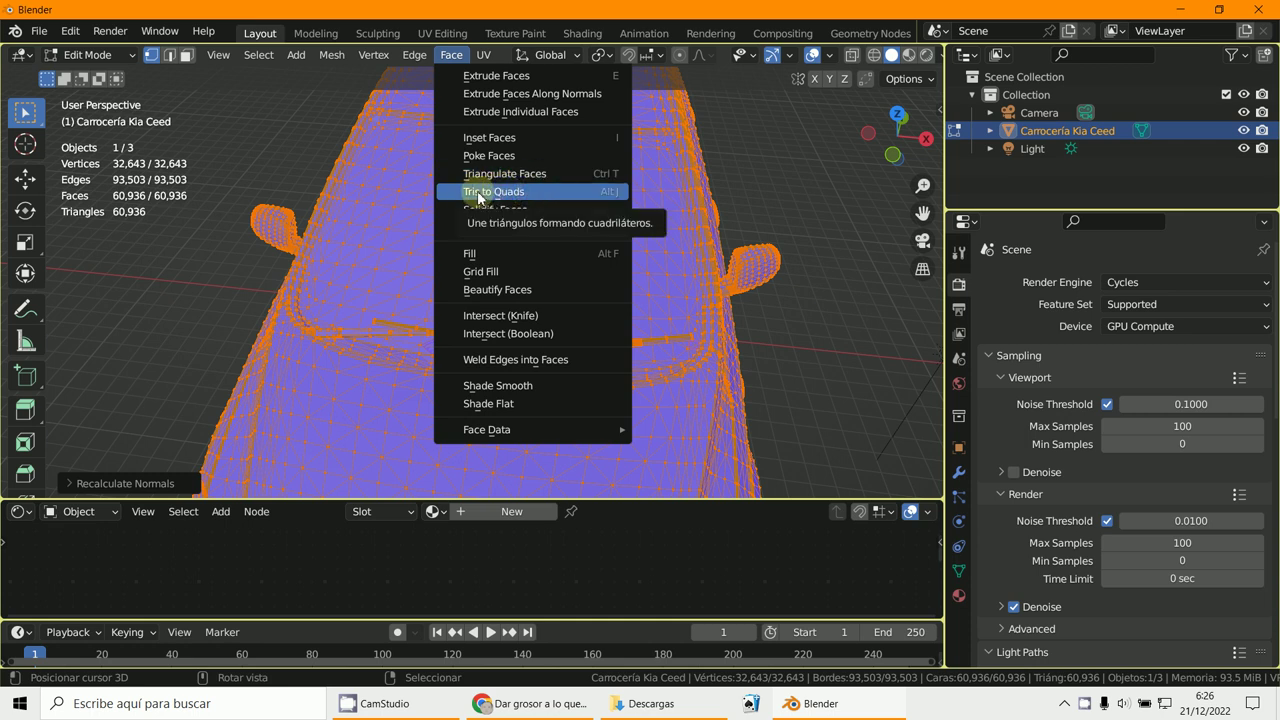
left_click(603, 191)
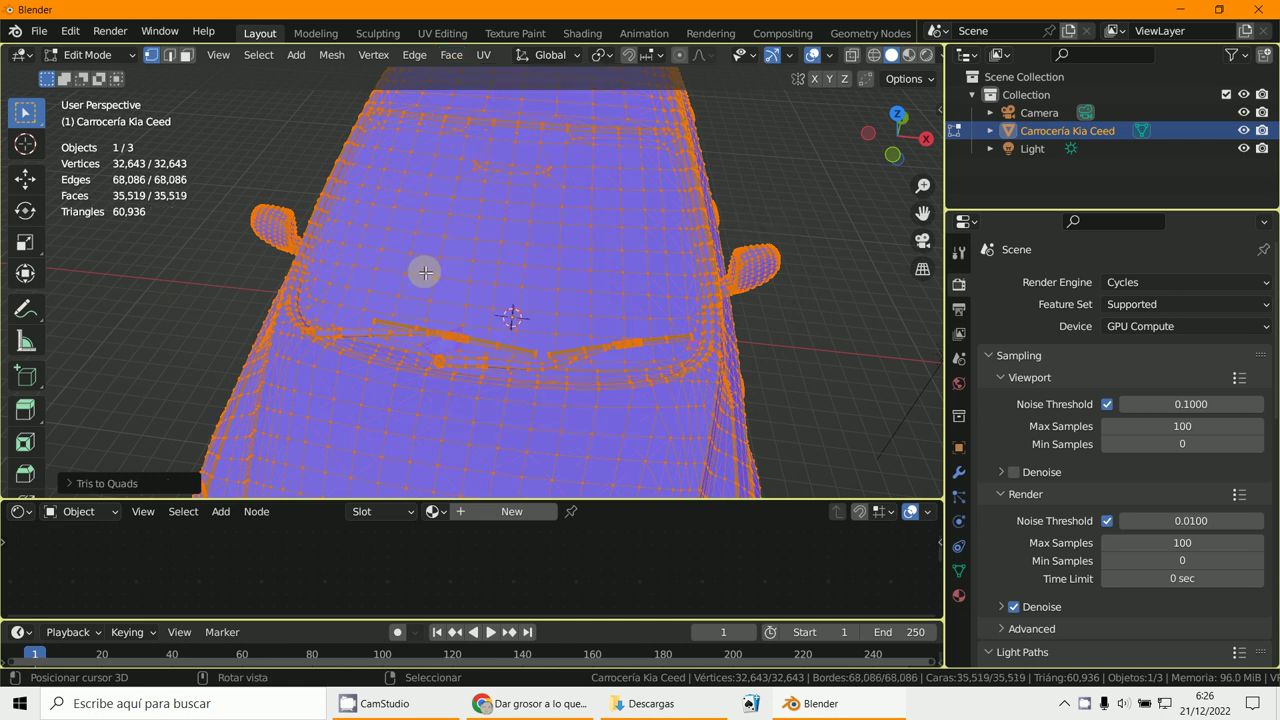
- Deselect the whole mesh and turn off the Face Orientation overlay
scroll(415, 277, "up", 5)
scroll(415, 277, "down", 2)
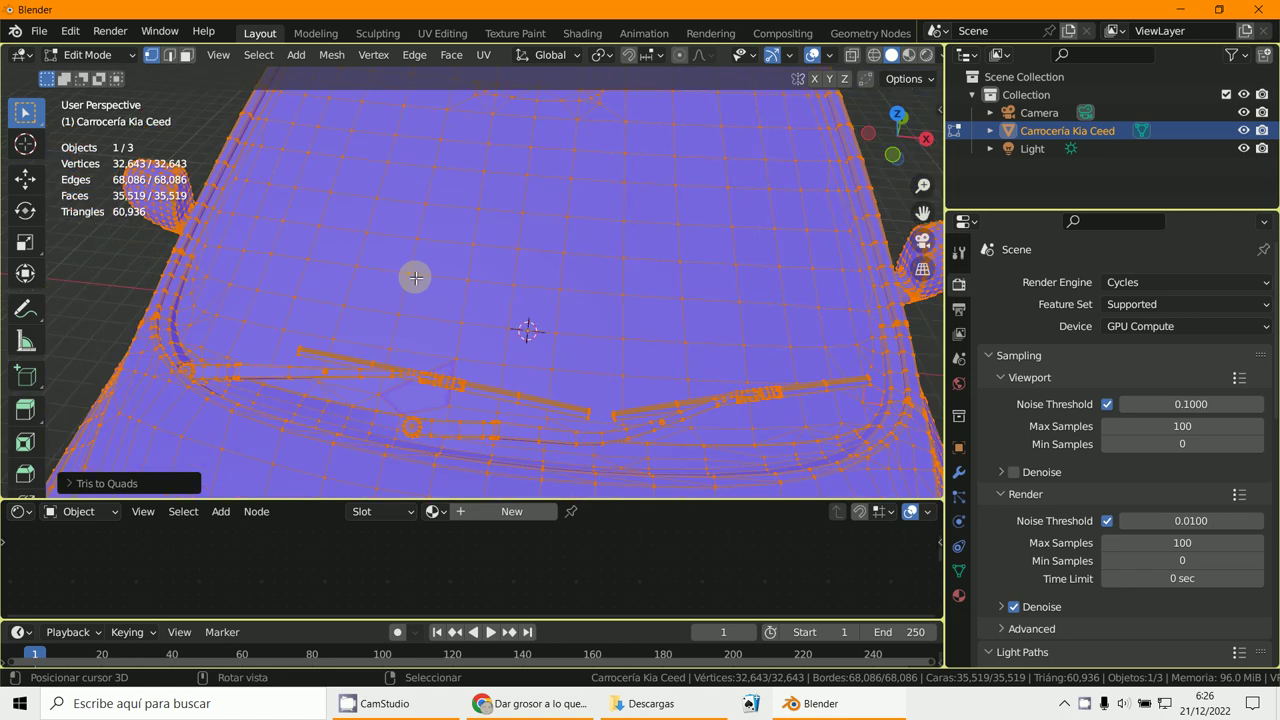
key("alt+a")
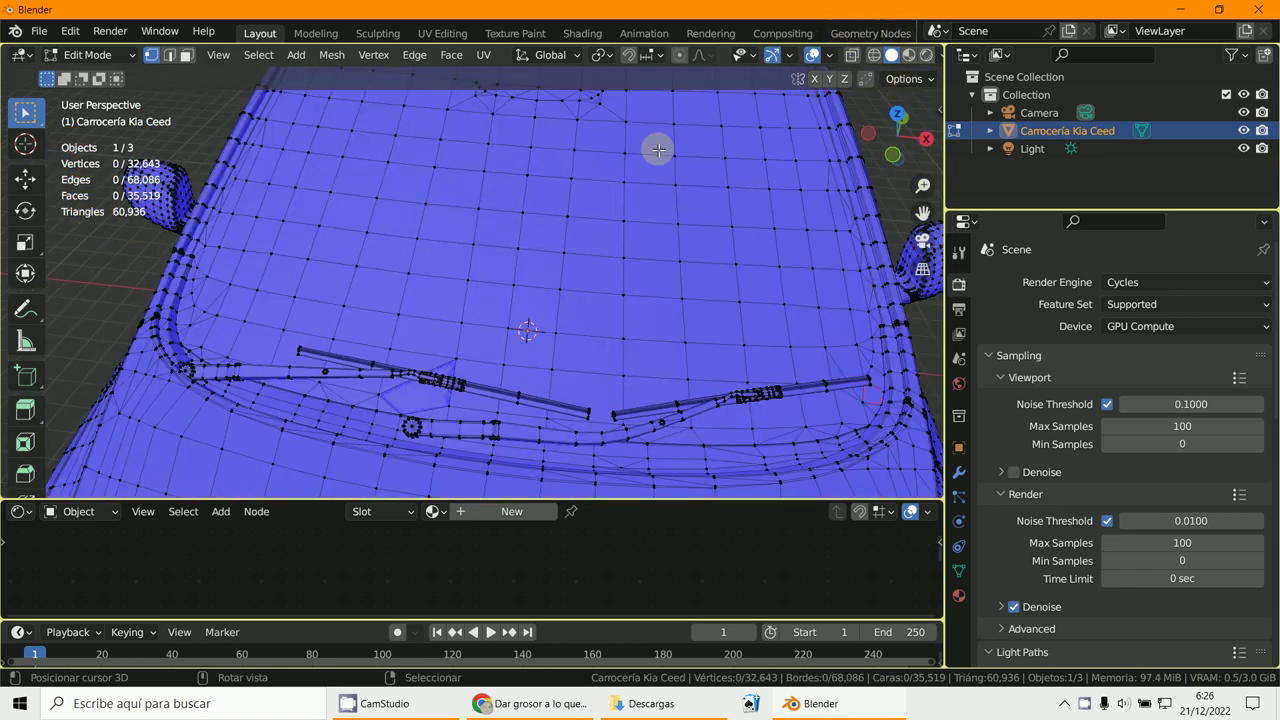
left_click(825, 57)
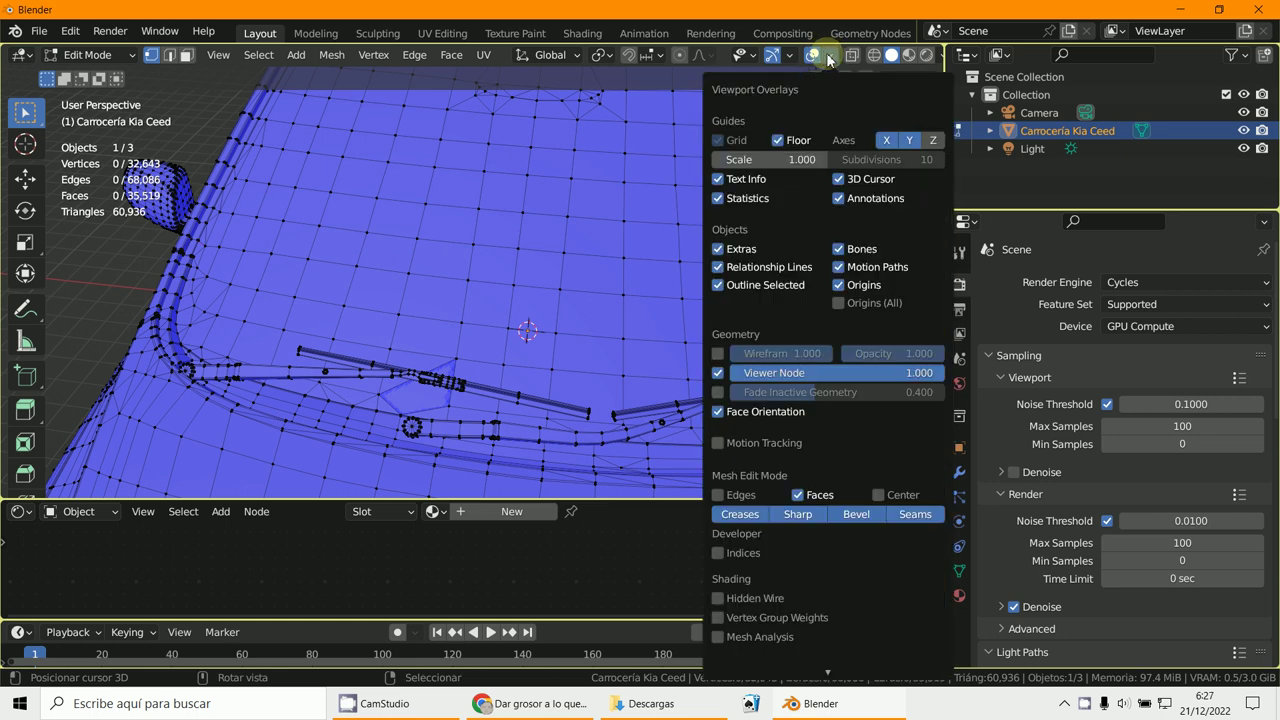
left_click(717, 411)
- Examine the quad topology around the side mirror, front door, door handles and panel gaps
scroll(612, 338, "down", 4)
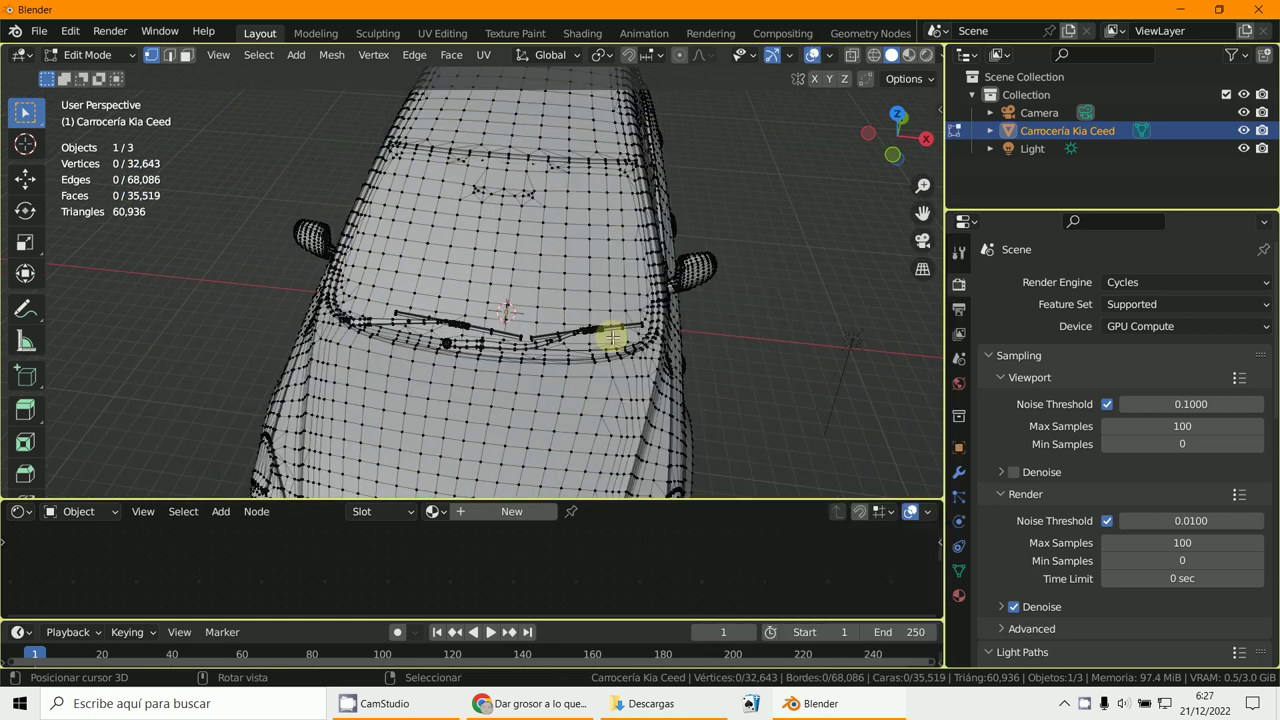
middle_click_drag(612, 338, 509, 303)
scroll(476, 264, "up", 3)
scroll(737, 254, "up", 2)
scroll(529, 289, "down", 3)
scroll(508, 305, "up", 3)
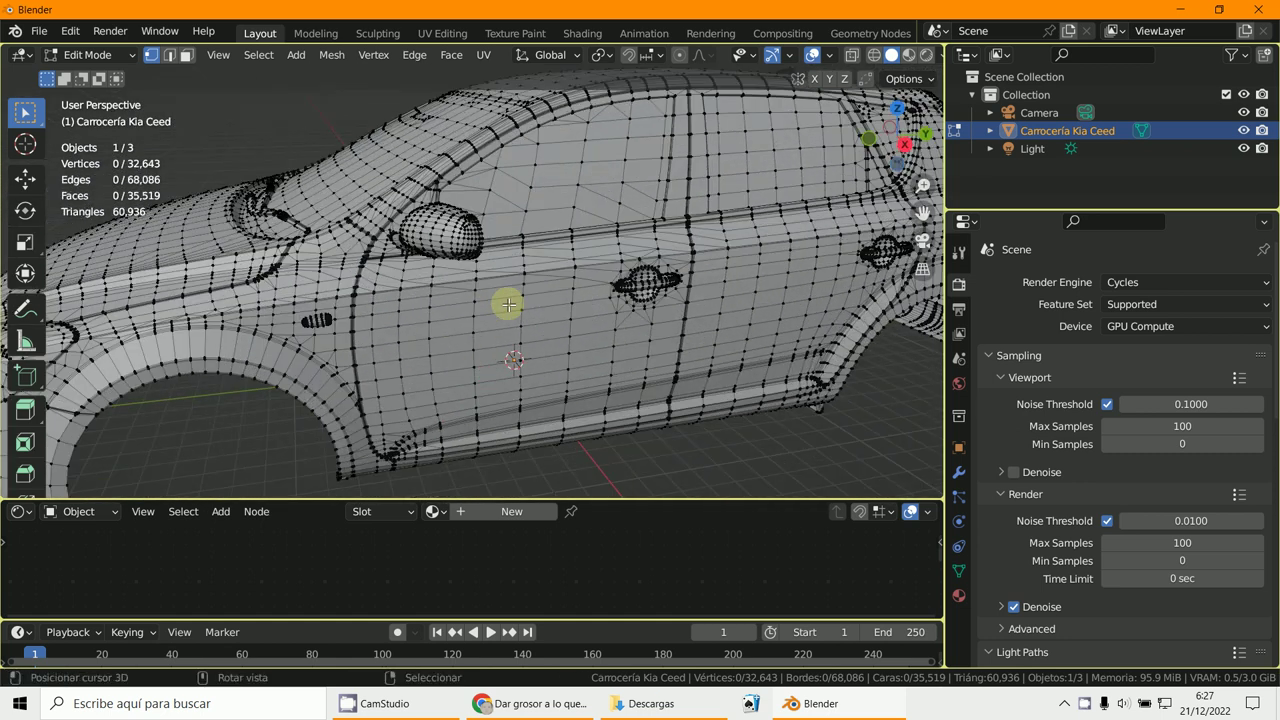
scroll(508, 305, "down", 3)
scroll(508, 305, "up", 4)
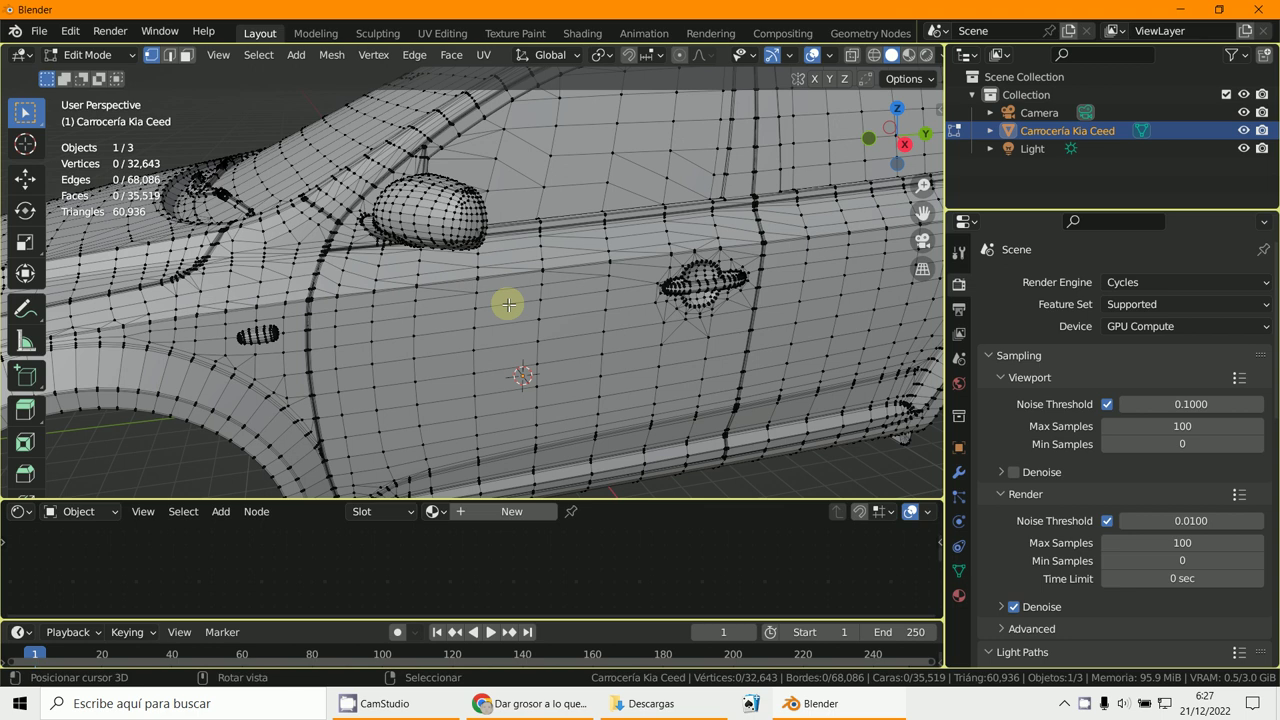
scroll(510, 306, "down", 2)
scroll(514, 309, "up", 2)
middle_click_drag(514, 309, 403, 313)
scroll(535, 312, "up", 2)
scroll(290, 331, "down", 3)
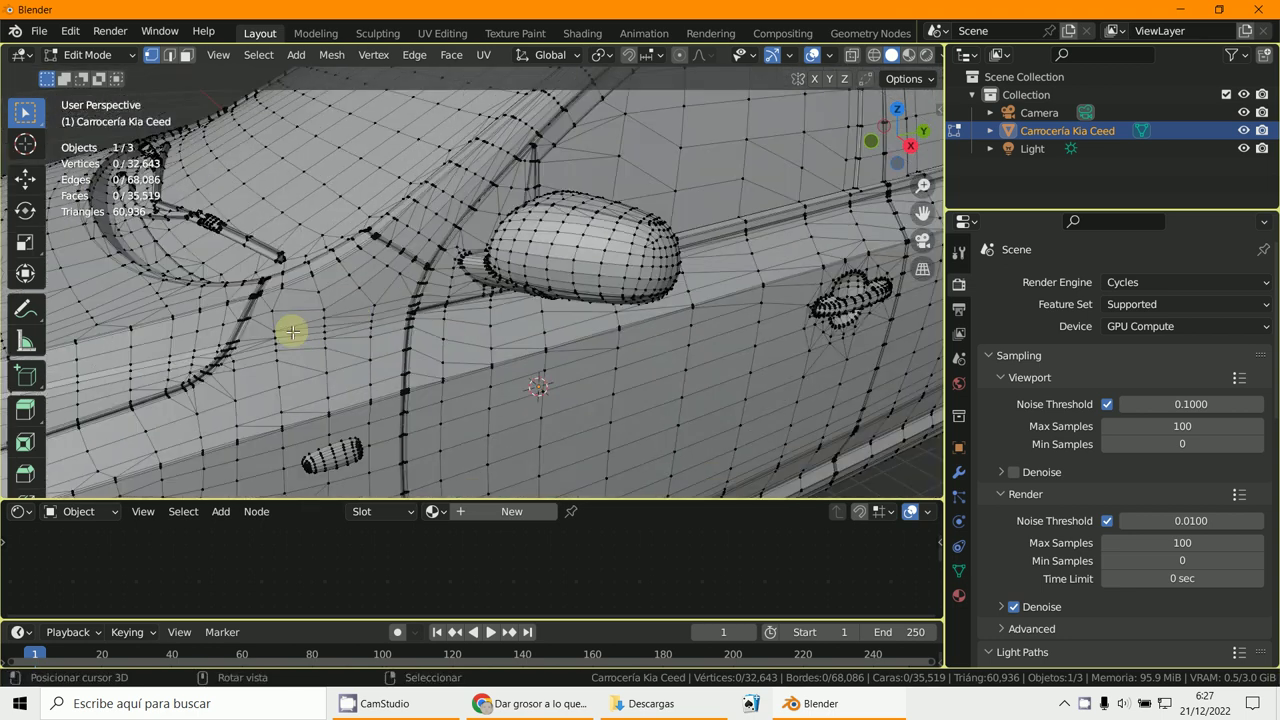
key("m")
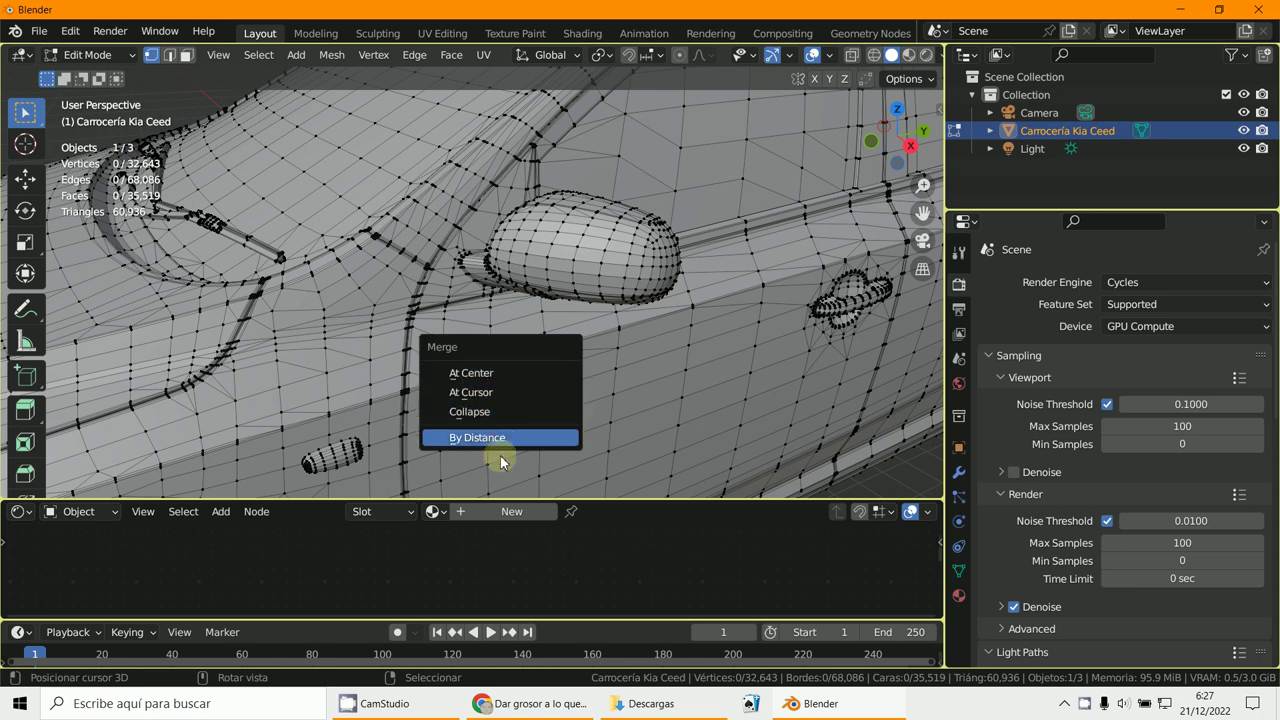
middle_click_drag(680, 268, 612, 278)
scroll(623, 274, "up", 3)
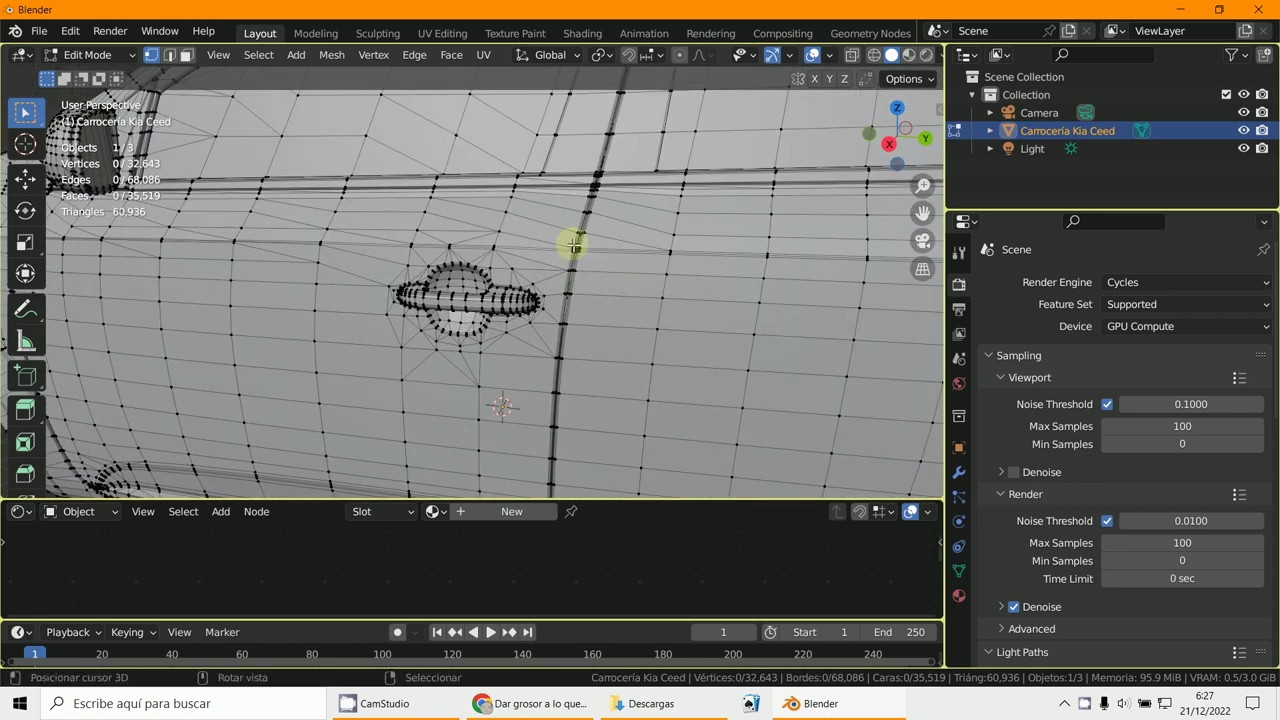
scroll(600, 278, "down", 5)
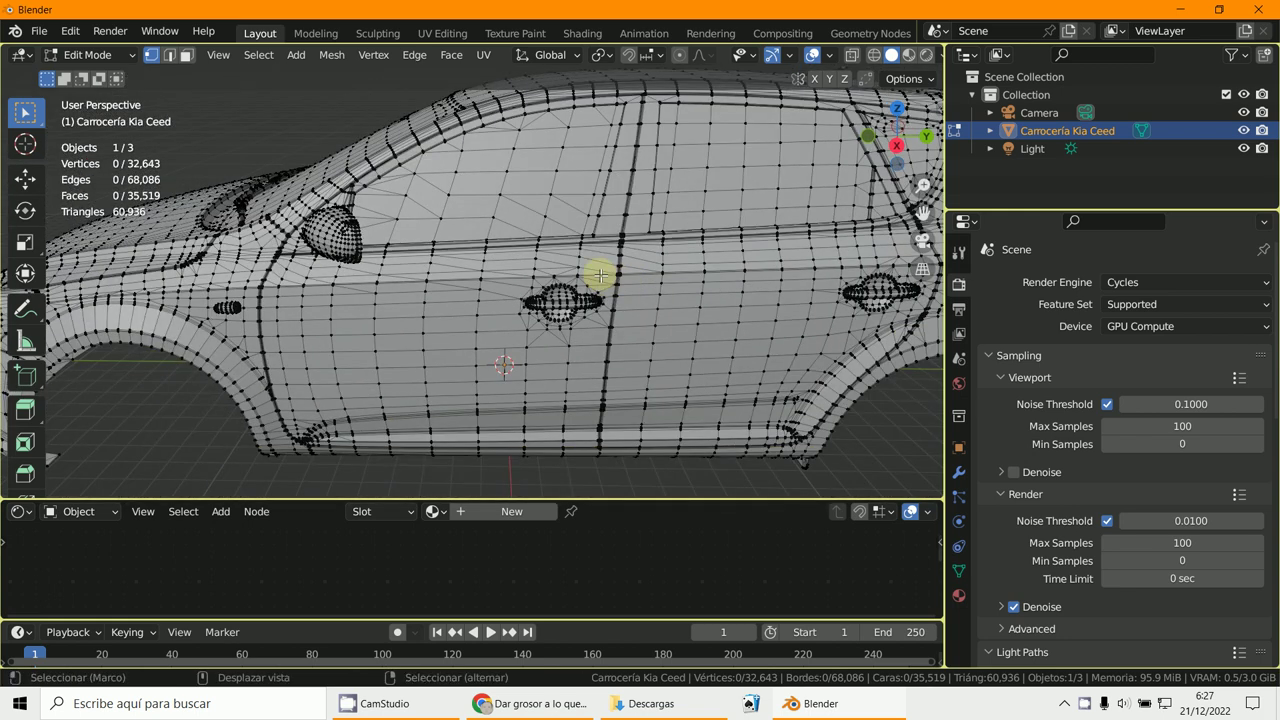
- Switch to Object Mode and inspect the car body's surface after the quad conversion
middle_click_drag(600, 271, 556, 271)
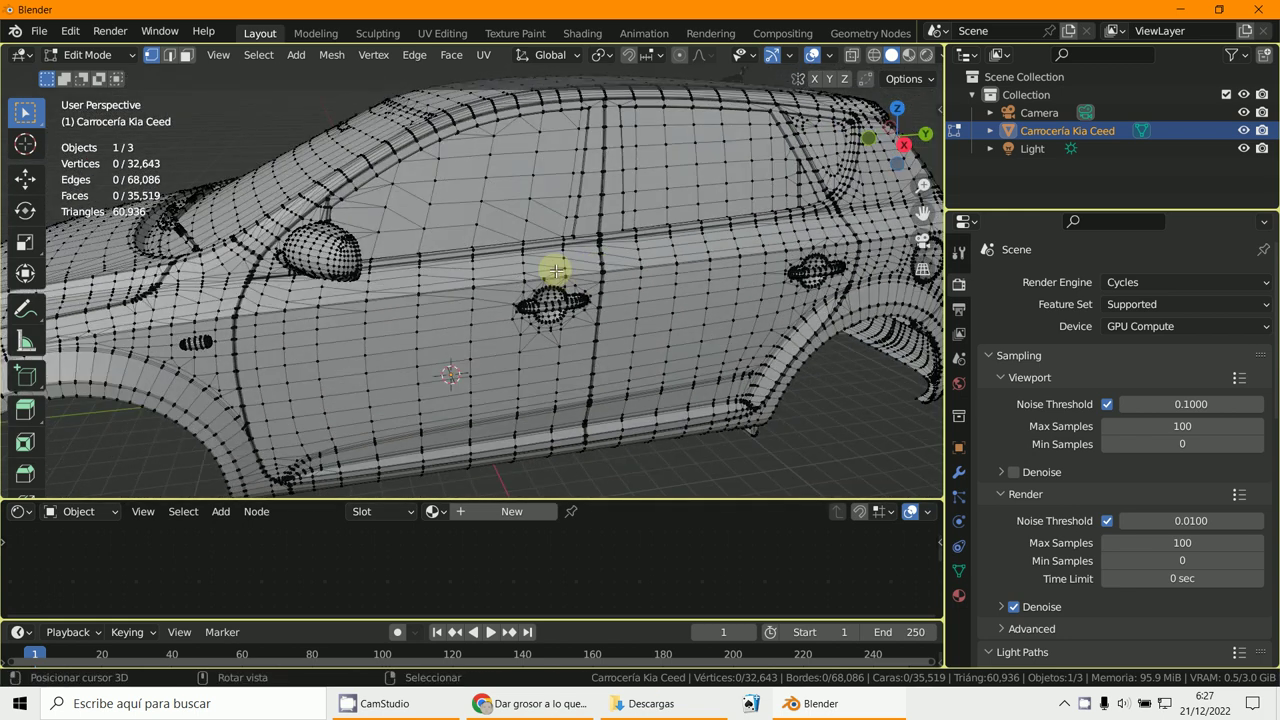
left_click(88, 54)
left_click(95, 73)
scroll(459, 250, "down", 4)
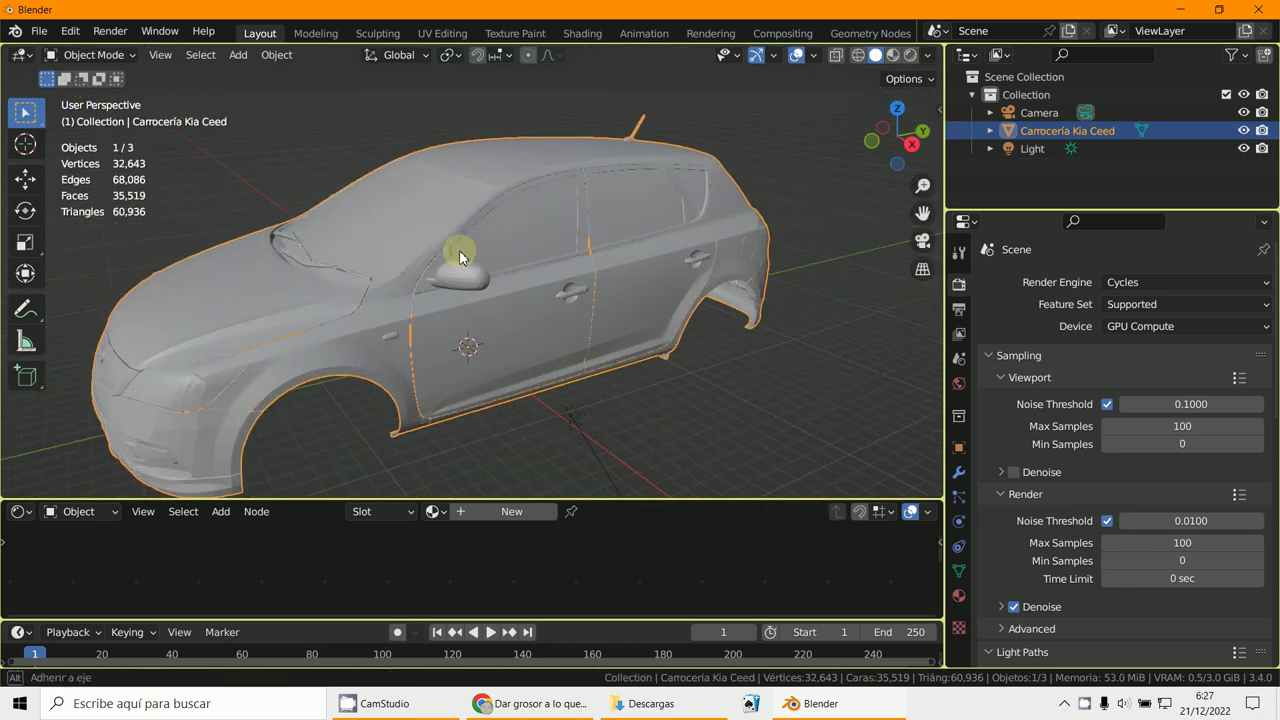
middle_click_drag(455, 250, 430, 240)
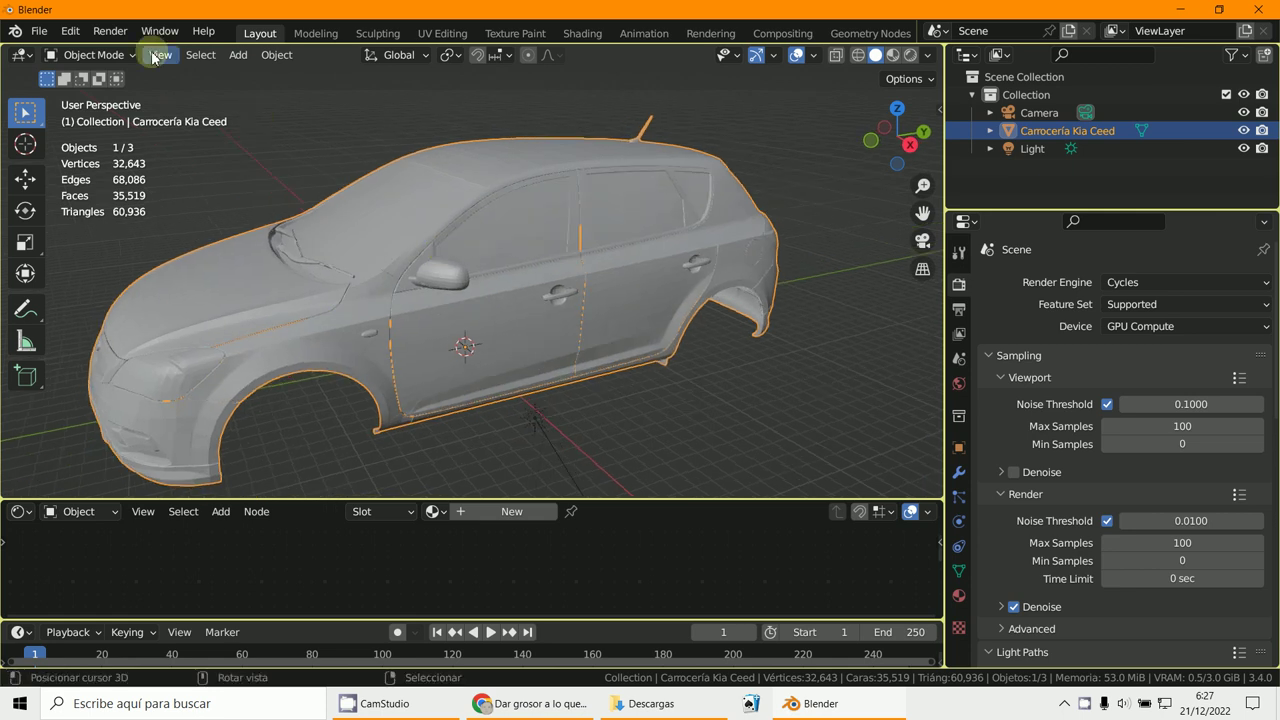
- Select the entire car mesh in Edit Mode and separate it by loose parts
left_click(99, 55)
left_click(87, 91)
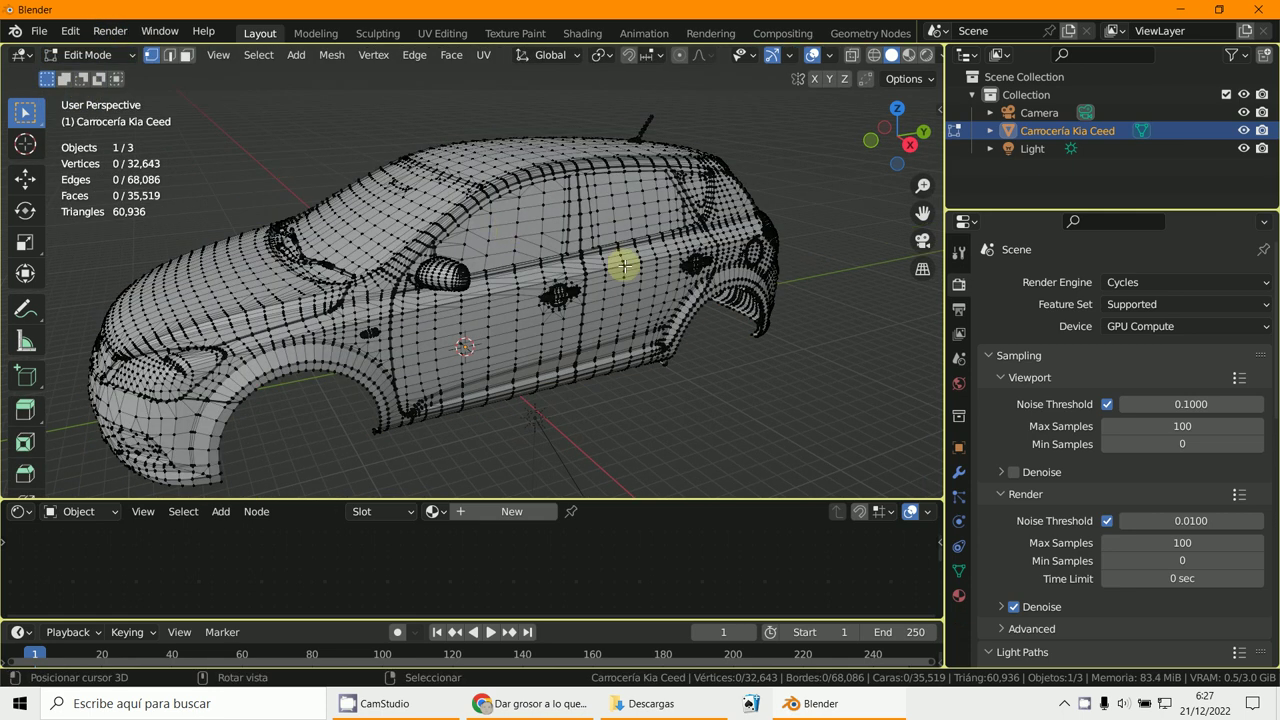
key("a")
middle_click_drag(666, 283, 651, 284)
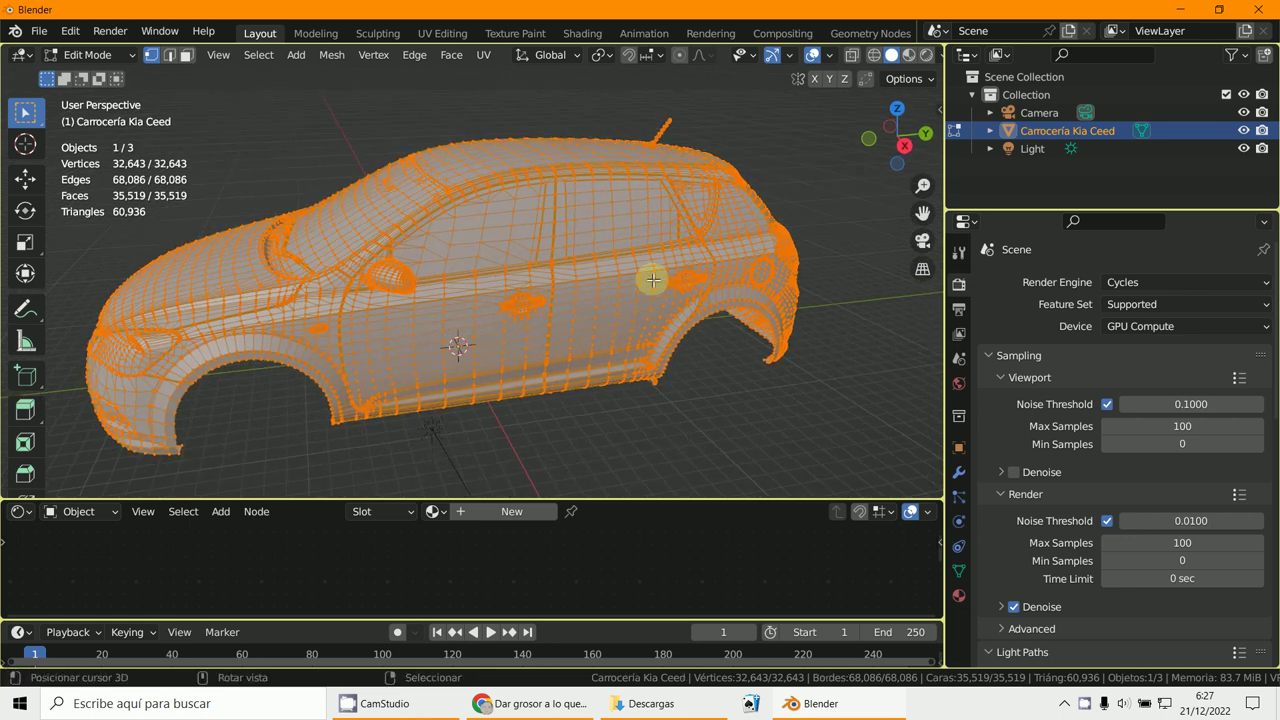
key("p")
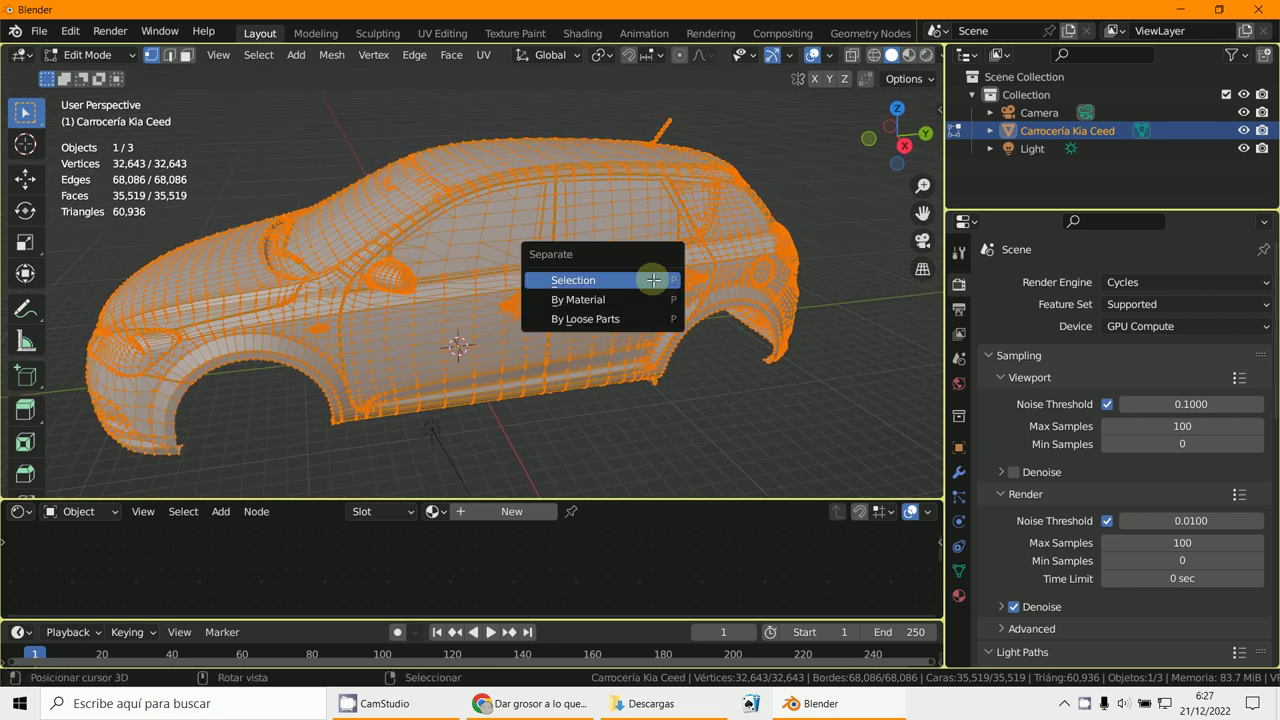
left_click(604, 320)
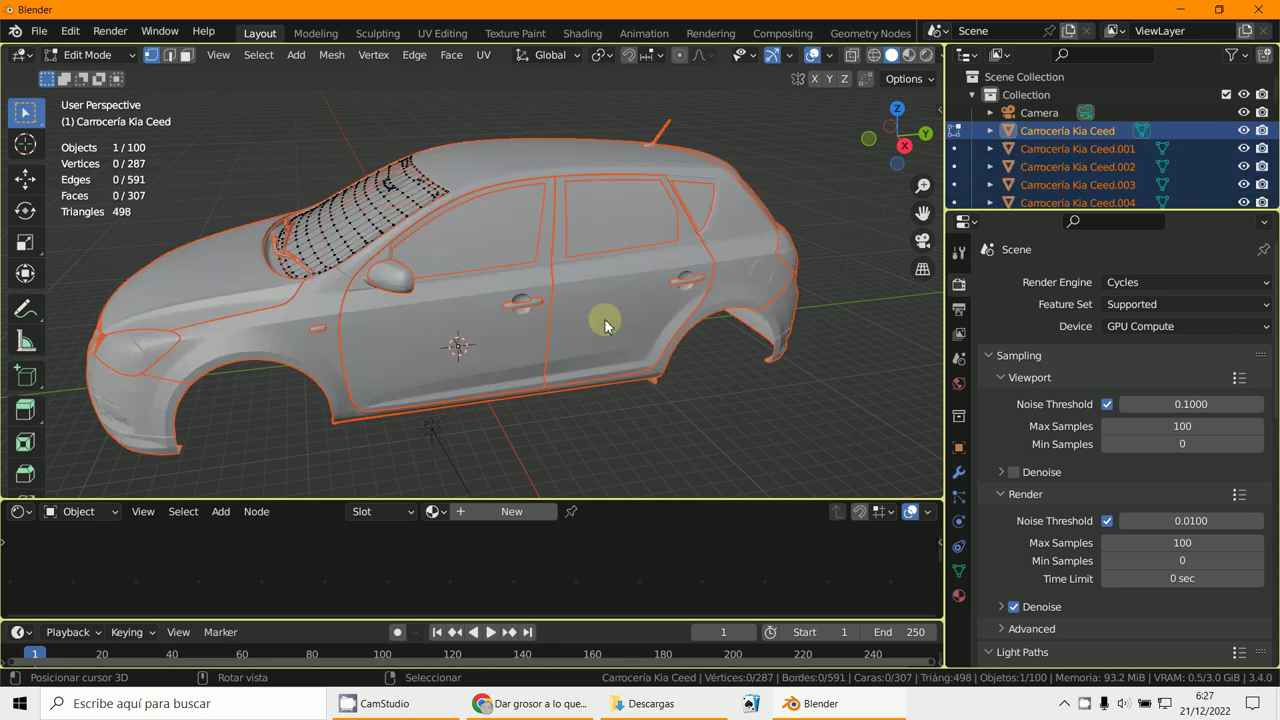
- Enlarge the Outliner and look through the list of separated car body objects
left_click_drag(1145, 210, 1150, 476)
scroll(1092, 220, "down", 15)
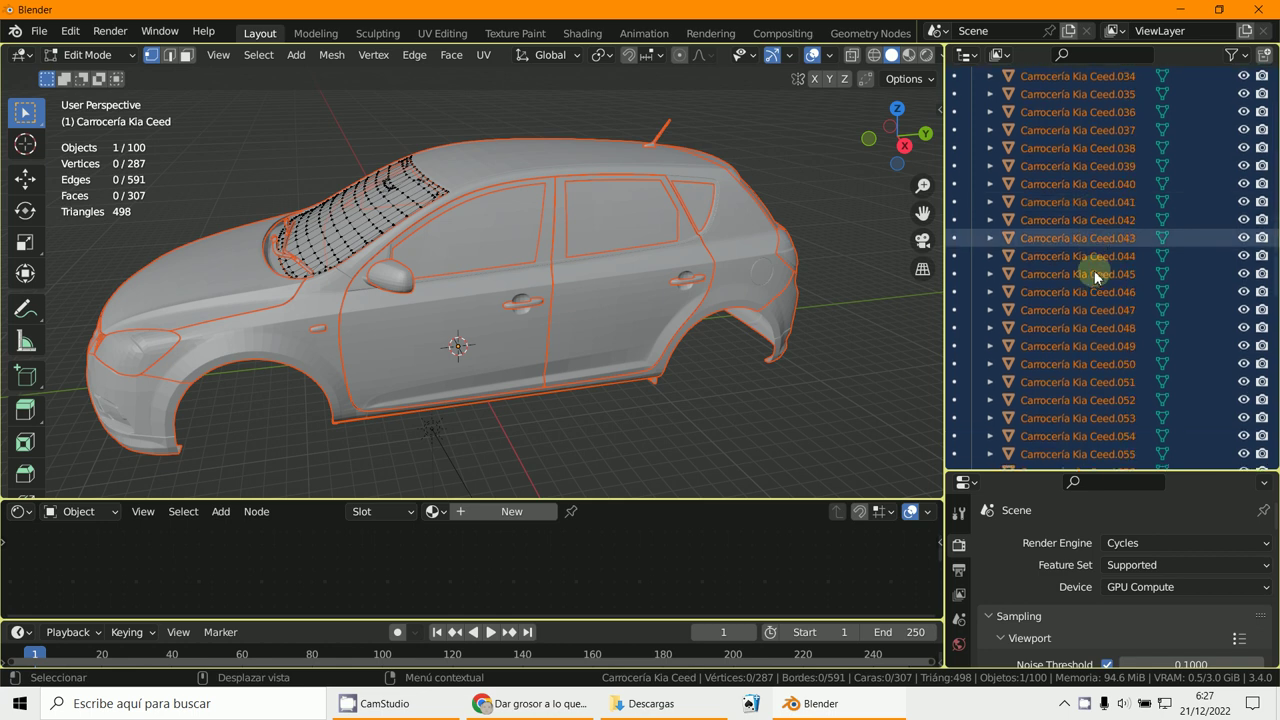
scroll(1099, 316, "down", 20)
- Return to Object Mode with the separated car parts
middle_click_drag(670, 300, 700, 290)
left_click(82, 55)
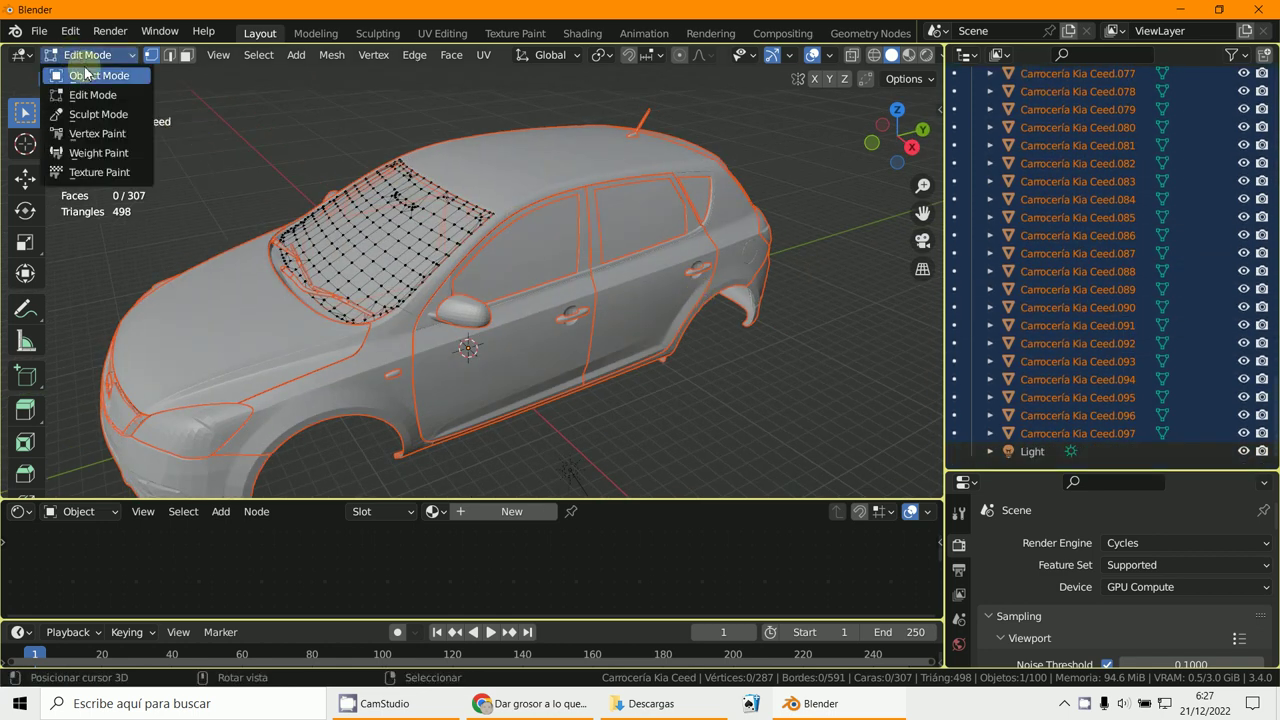
left_click(87, 75)
- Try moving the windshield and the front door window away from the body, cancelling each move
left_click(373, 236)
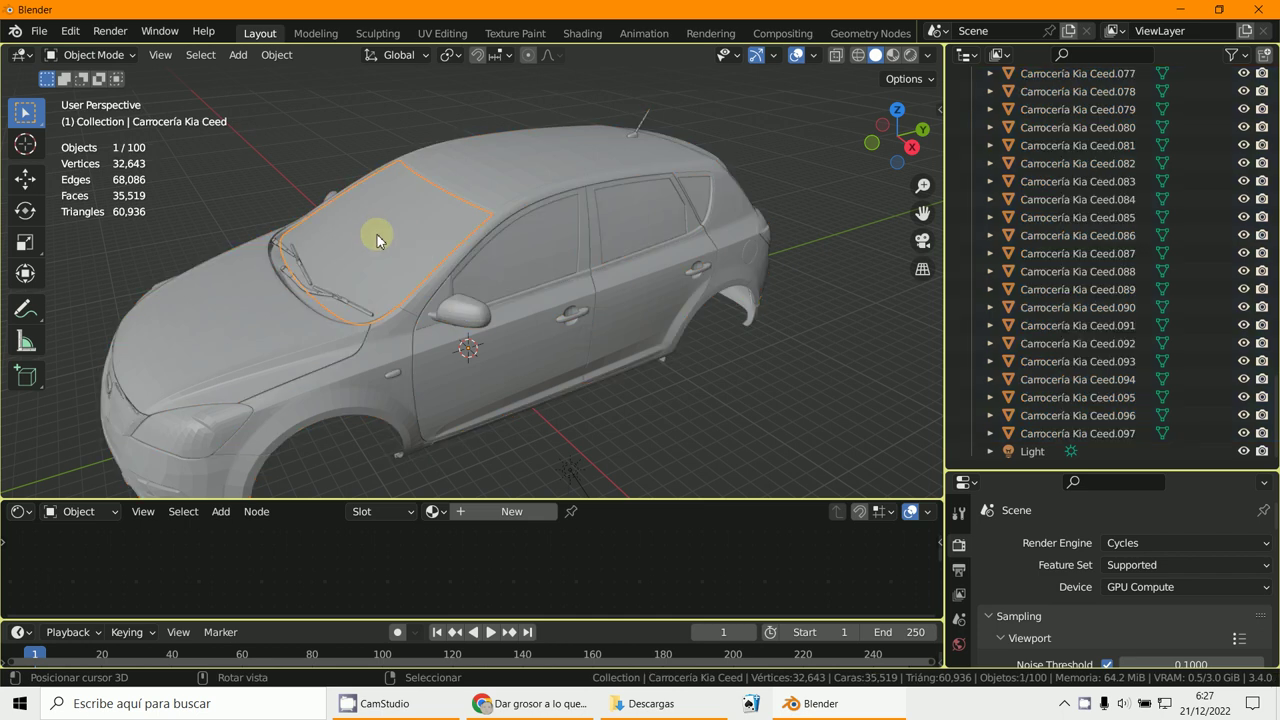
key("g")
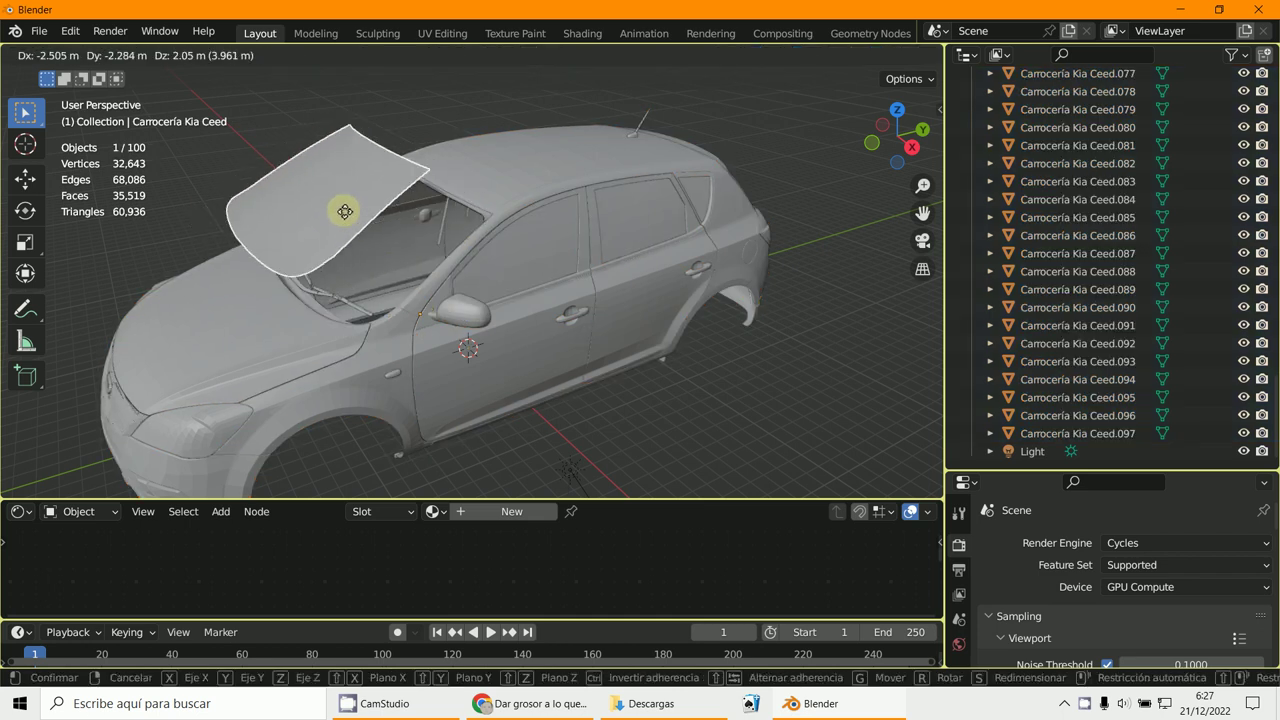
right_click(345, 212)
left_click(645, 317)
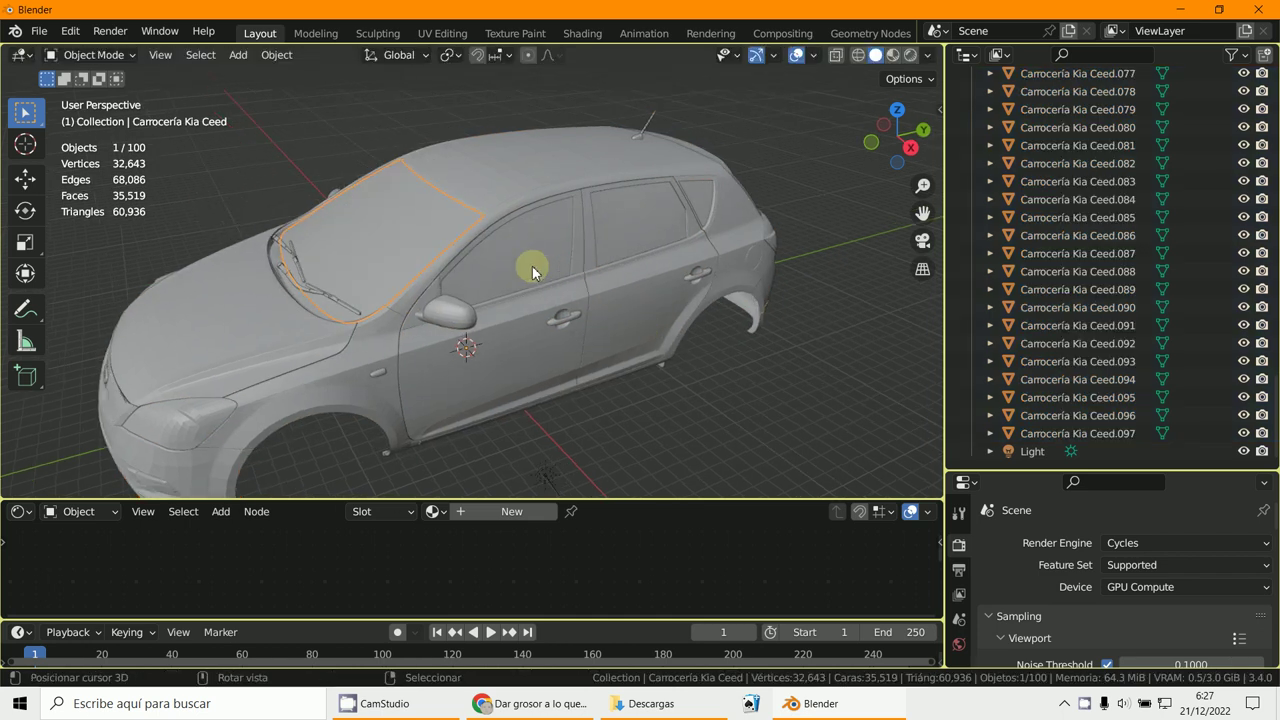
left_click(533, 270)
key("g")
right_click(593, 252)
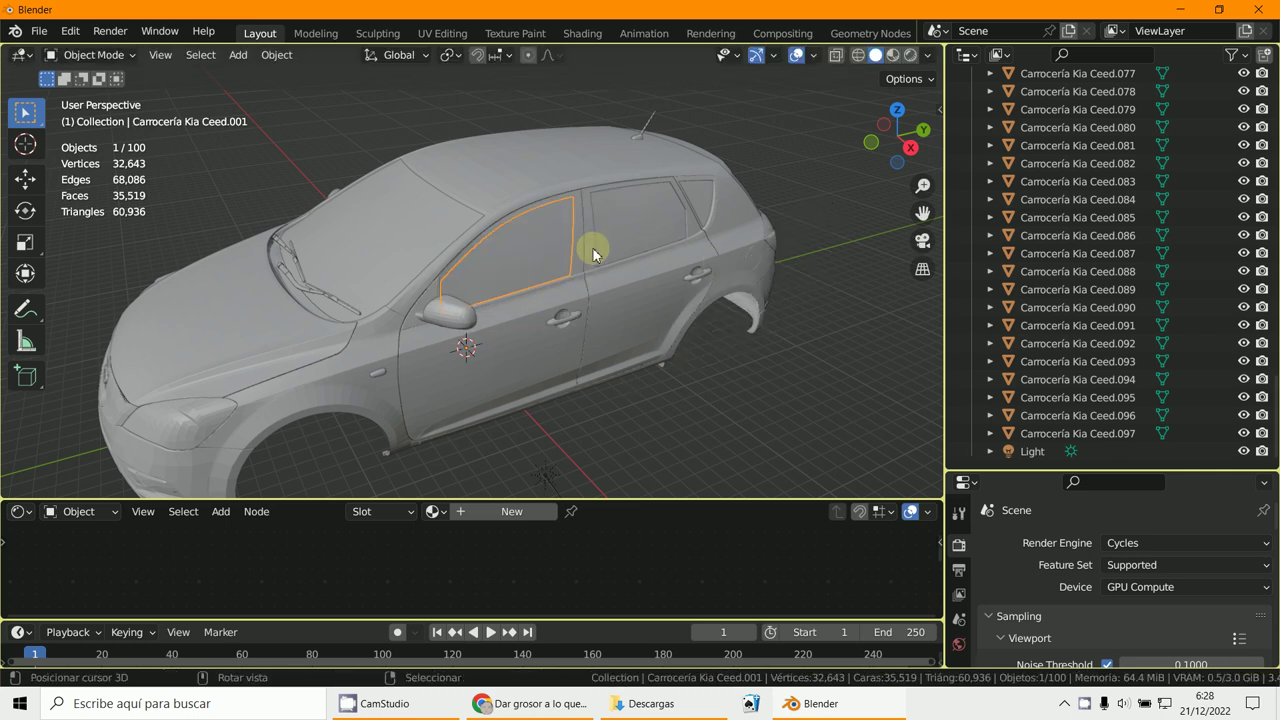
- Try moving the rear door window and the rear quarter window off the body, cancelling each move
key("g")
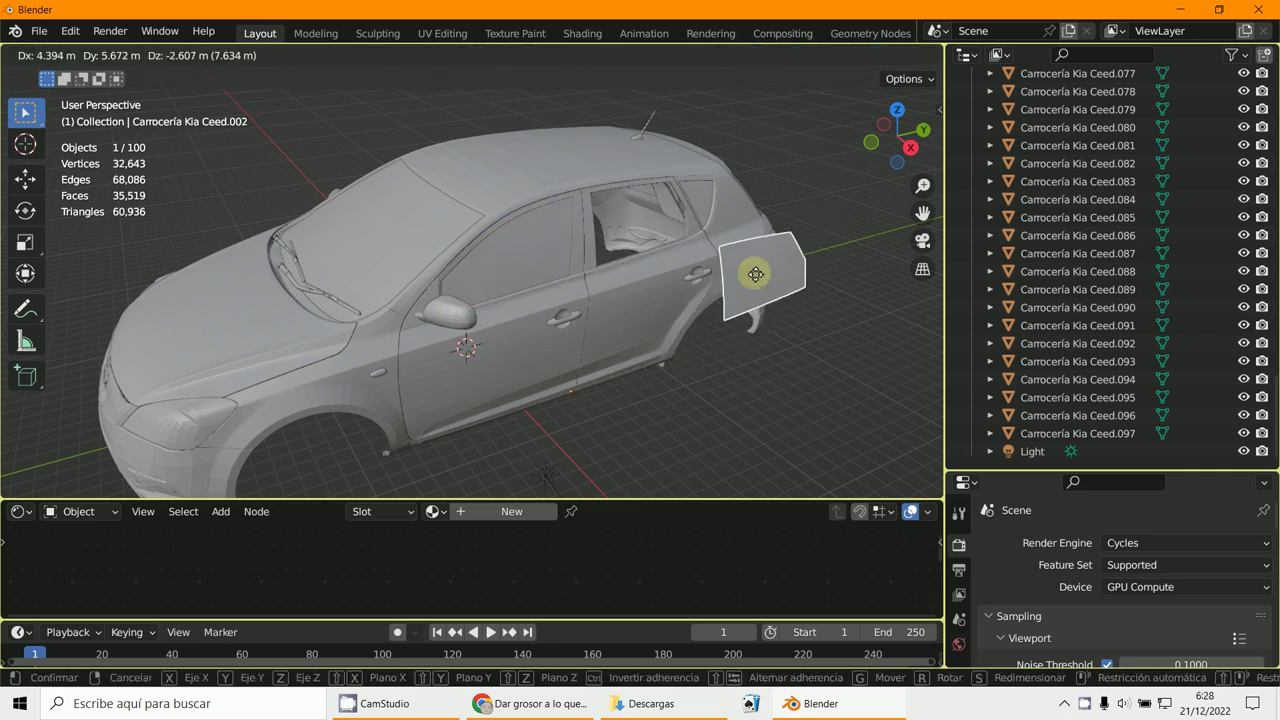
right_click(757, 271)
middle_click_drag(757, 271, 725, 237)
left_click(689, 258)
left_click(704, 236)
key("g")
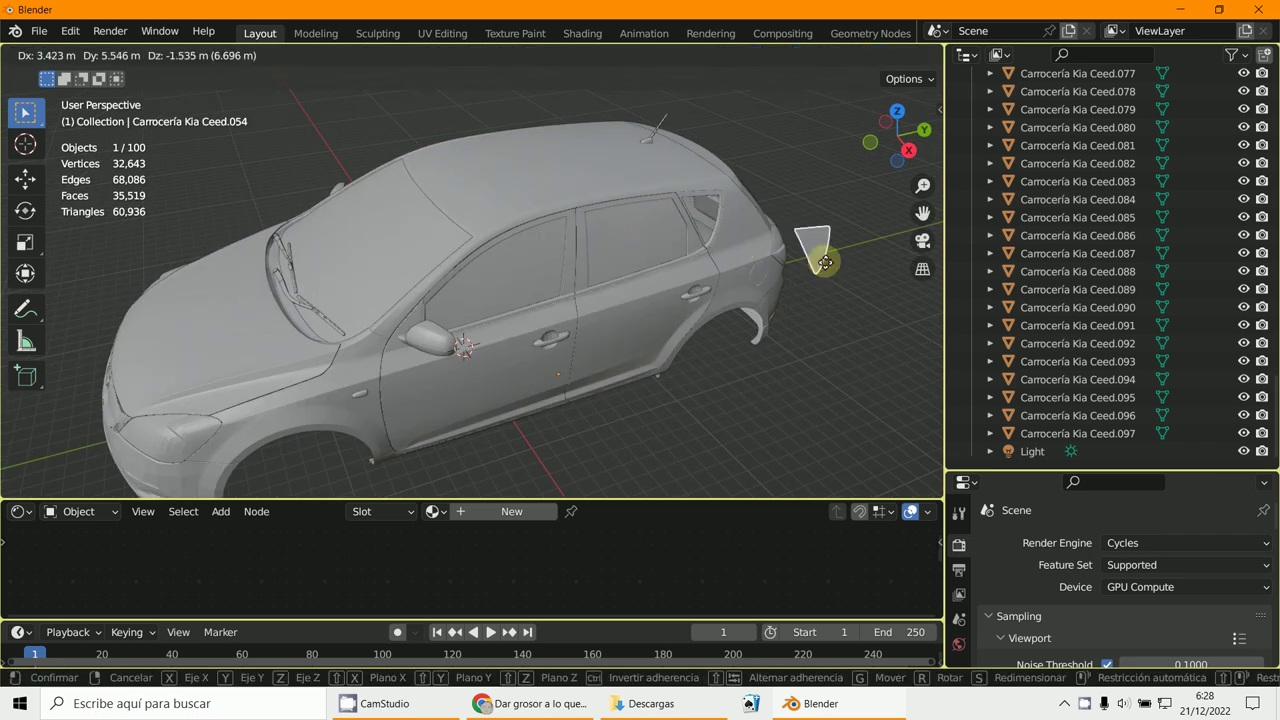
right_click(789, 240)
- Return to the start of the object list and collapse the main Collection in the Outliner
middle_click_drag(723, 325, 727, 310)
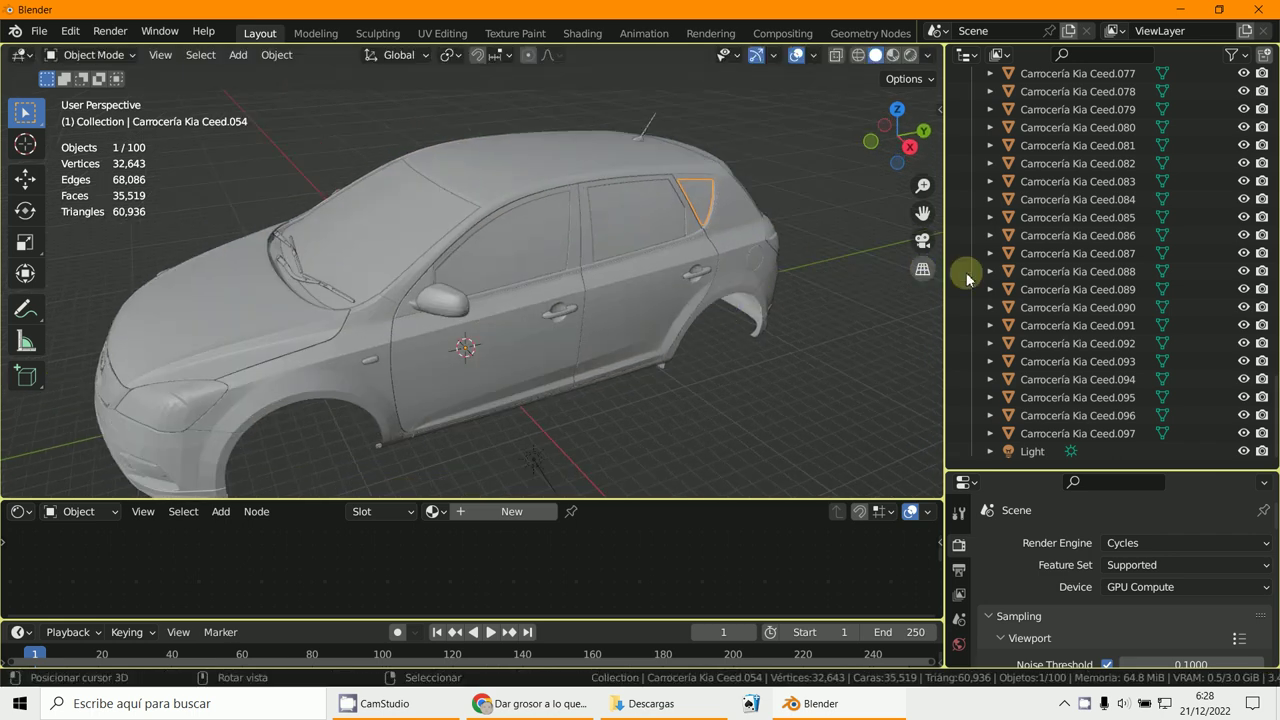
middle_click_drag(736, 357, 738, 280)
scroll(738, 280, "up", 2)
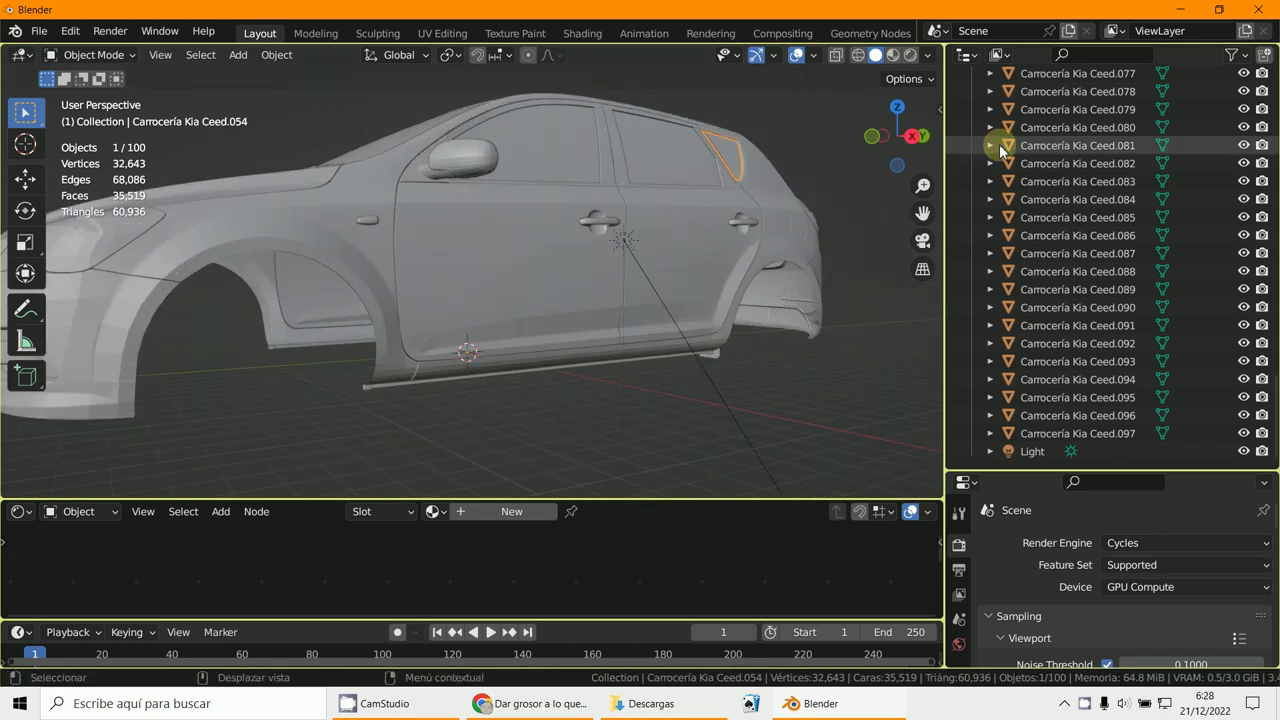
scroll(1070, 299, "up", 5)
scroll(1090, 275, "up", 15)
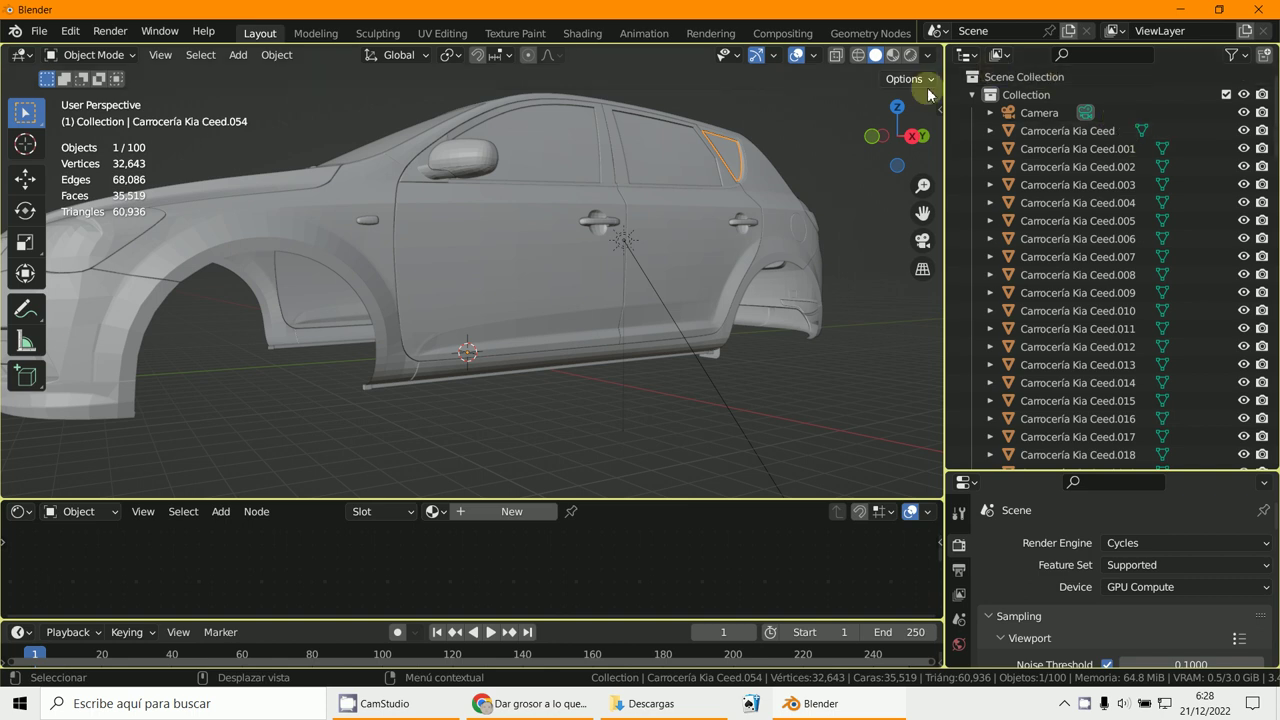
left_click(972, 95)
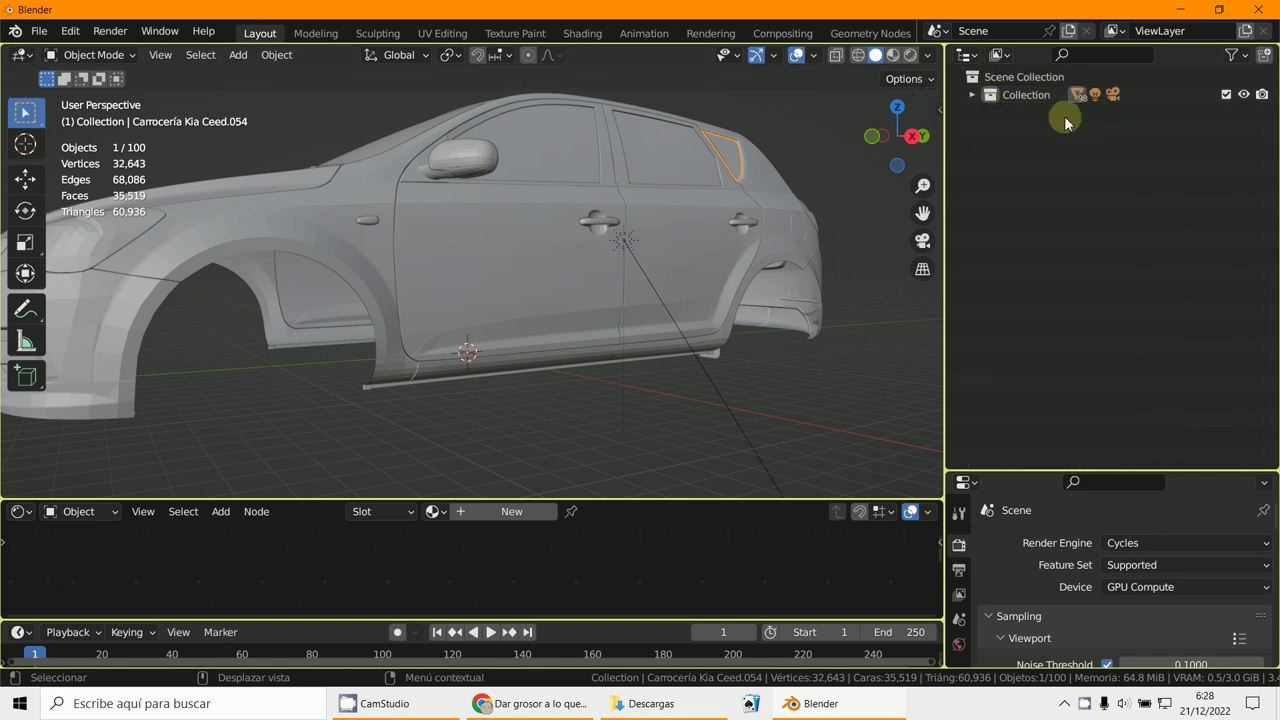
- Move the front door handle into a new collection named Collection 2
middle_click_drag(760, 226, 753, 258)
scroll(753, 258, "up", 5)
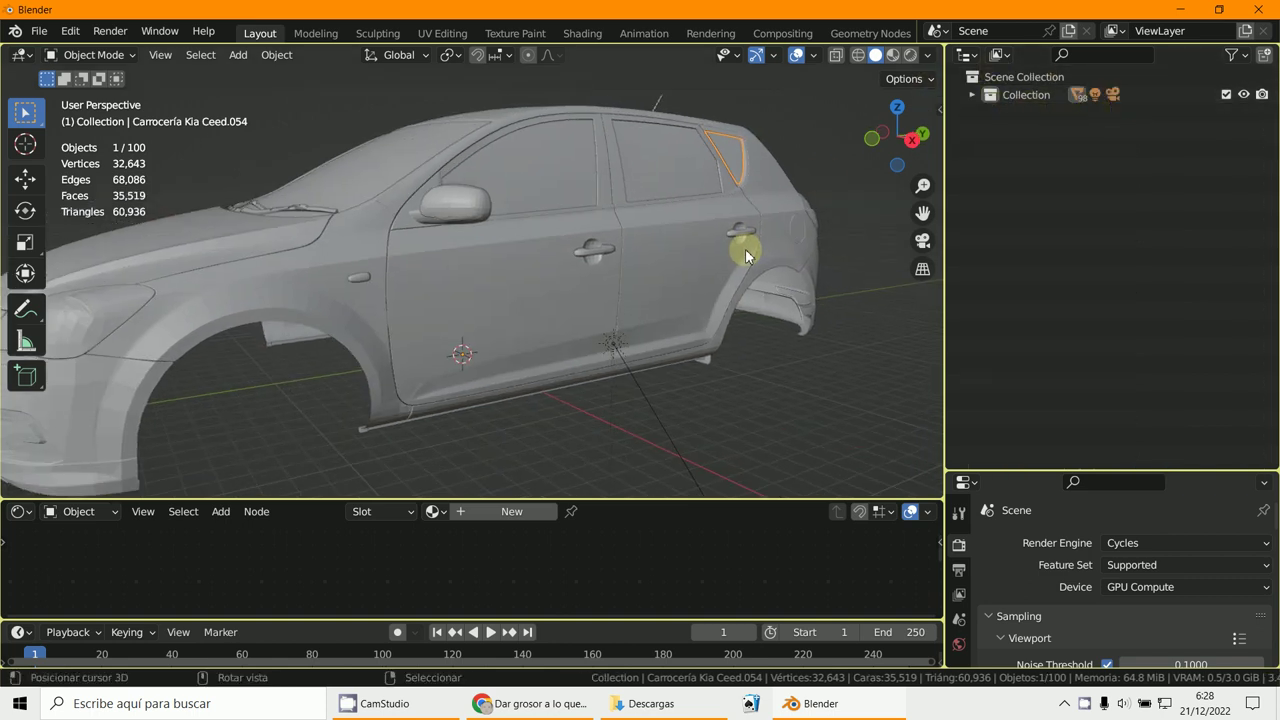
scroll(721, 276, "up", 4)
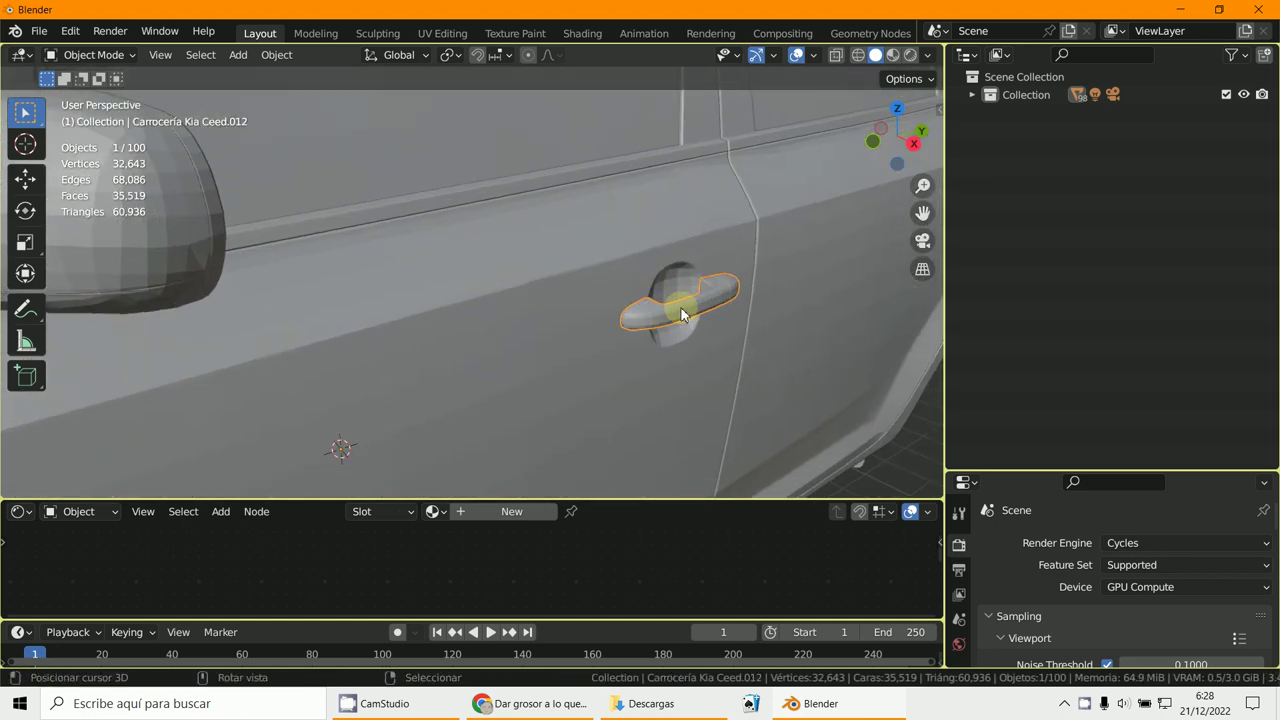
key("m")
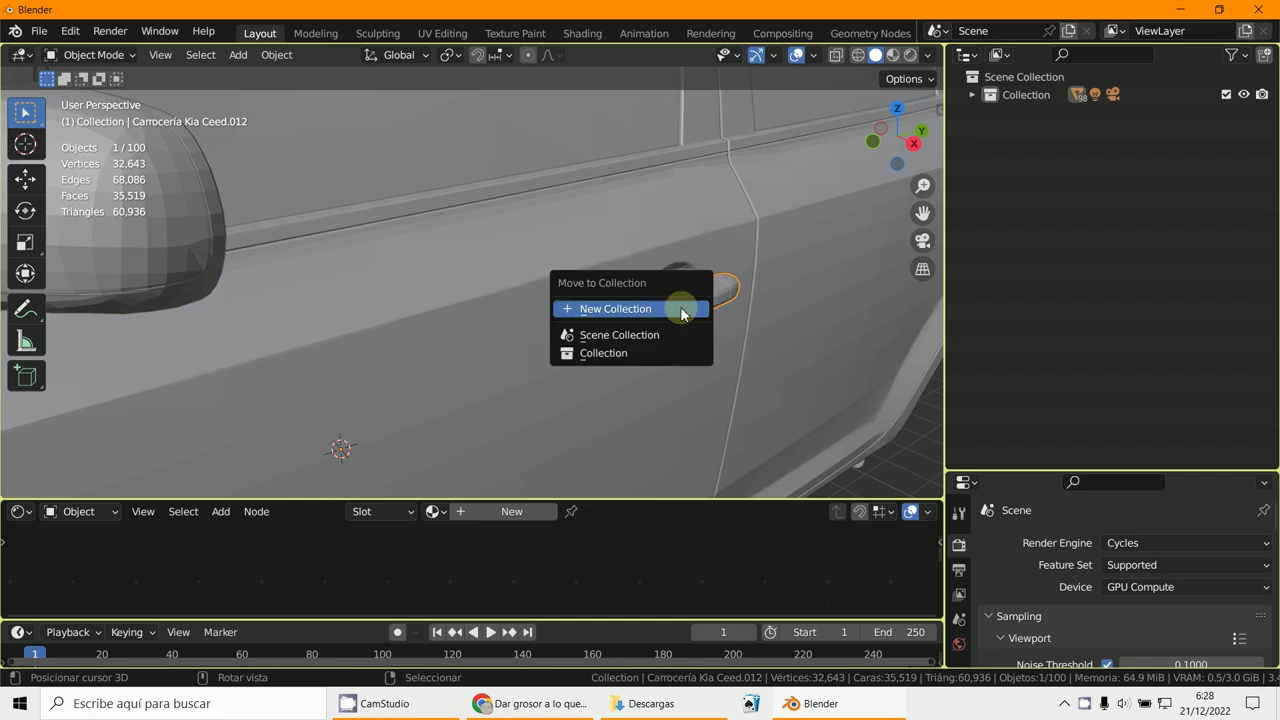
left_click(630, 315)
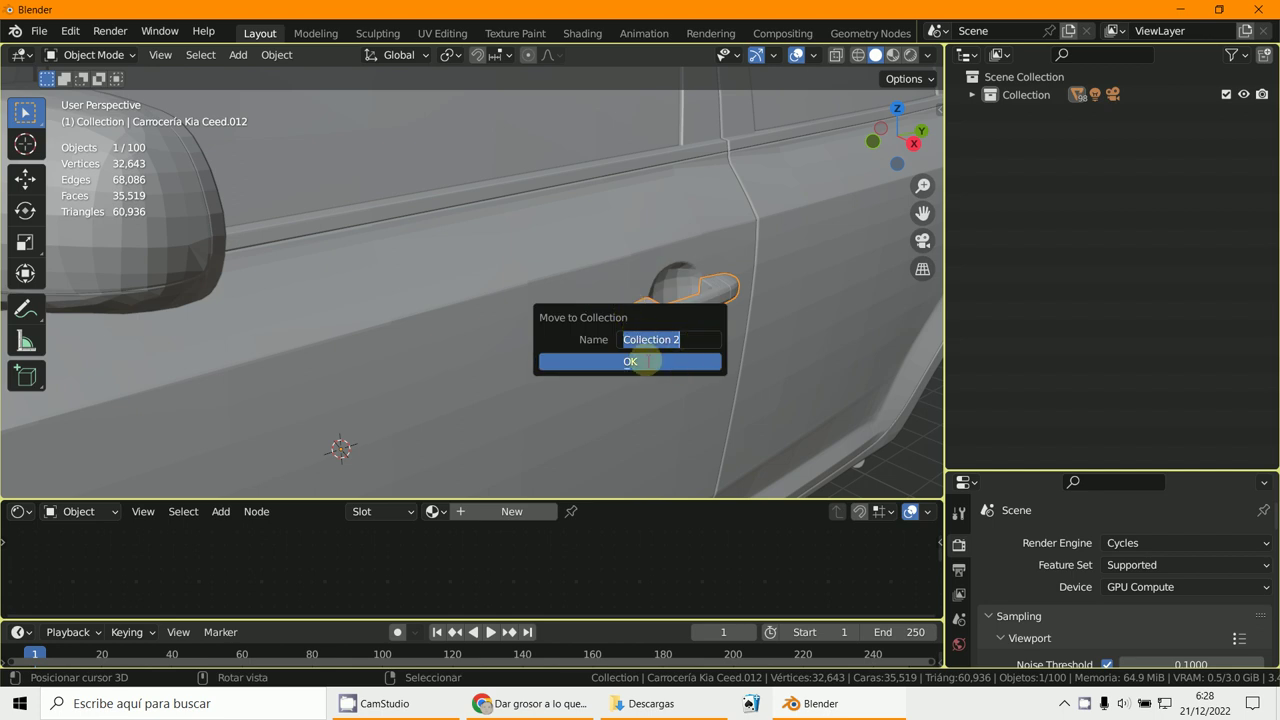
left_click(645, 362)
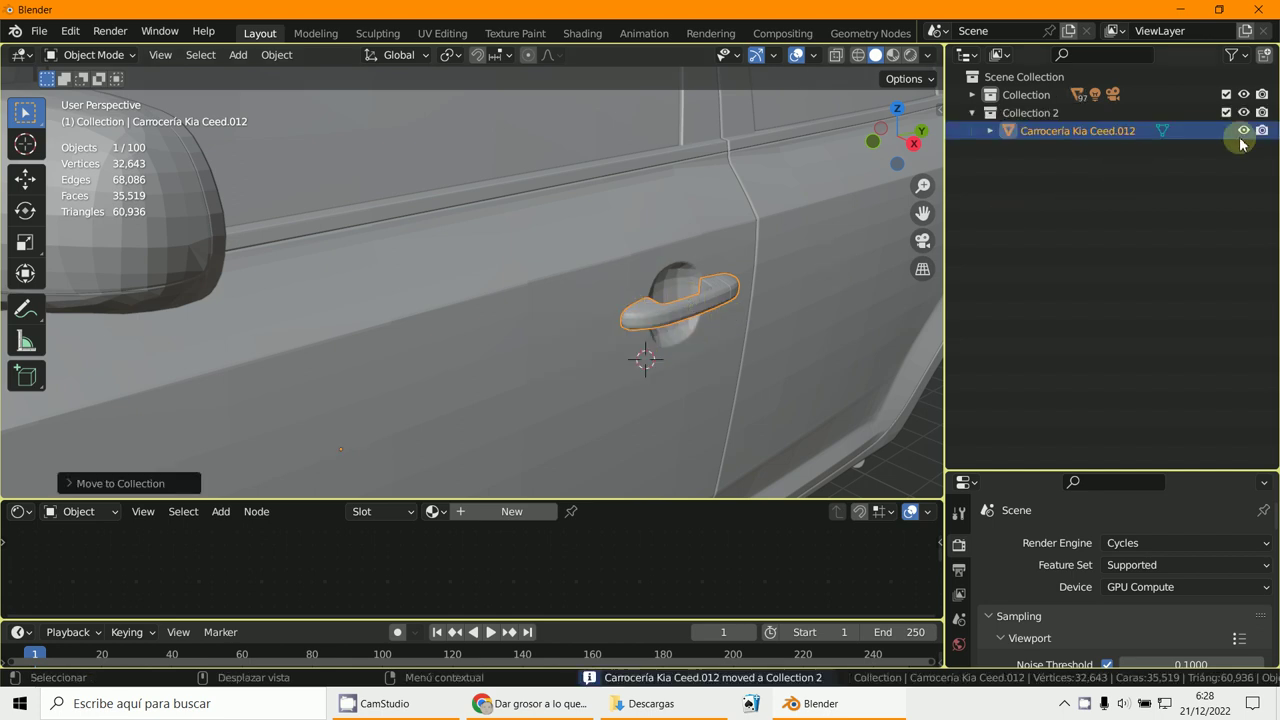
- Exclude Collection 2 from the view layer to hide the front door handle
left_click(971, 112)
left_click(971, 112)
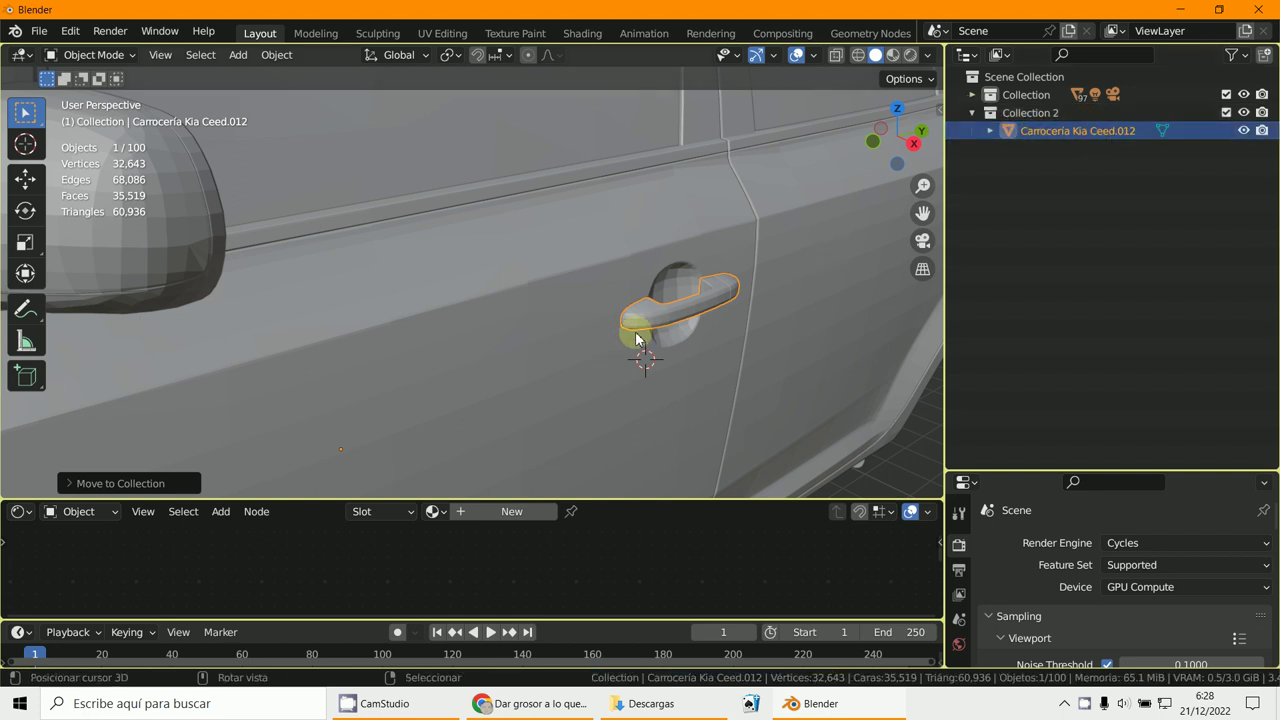
left_click(1225, 114)
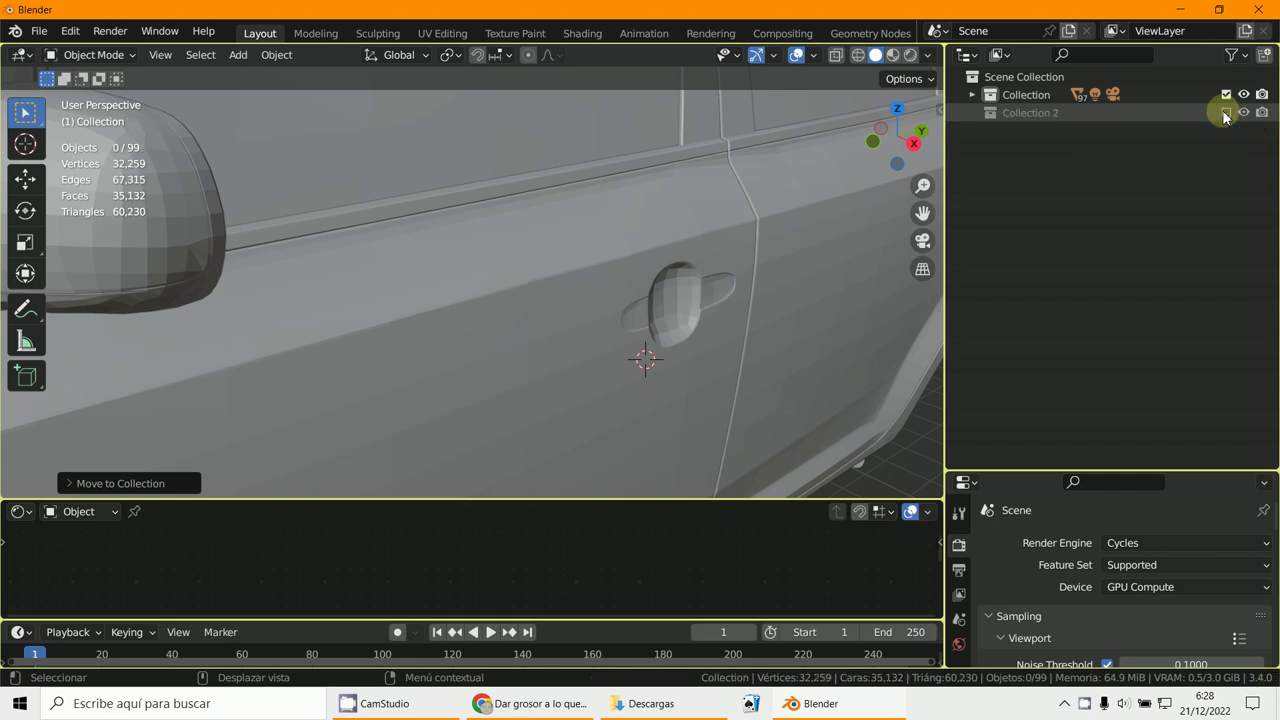
- Move the rear door handle into Collection 2
scroll(691, 303, "down", 6)
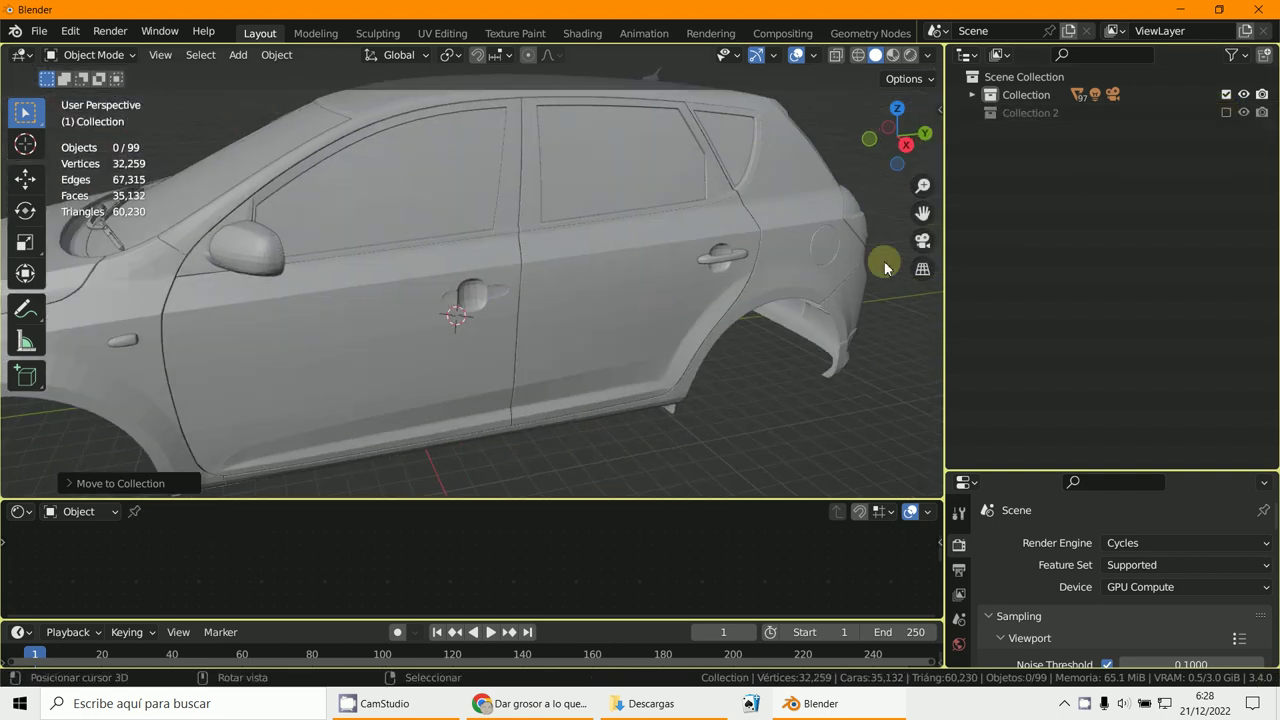
left_click(733, 258)
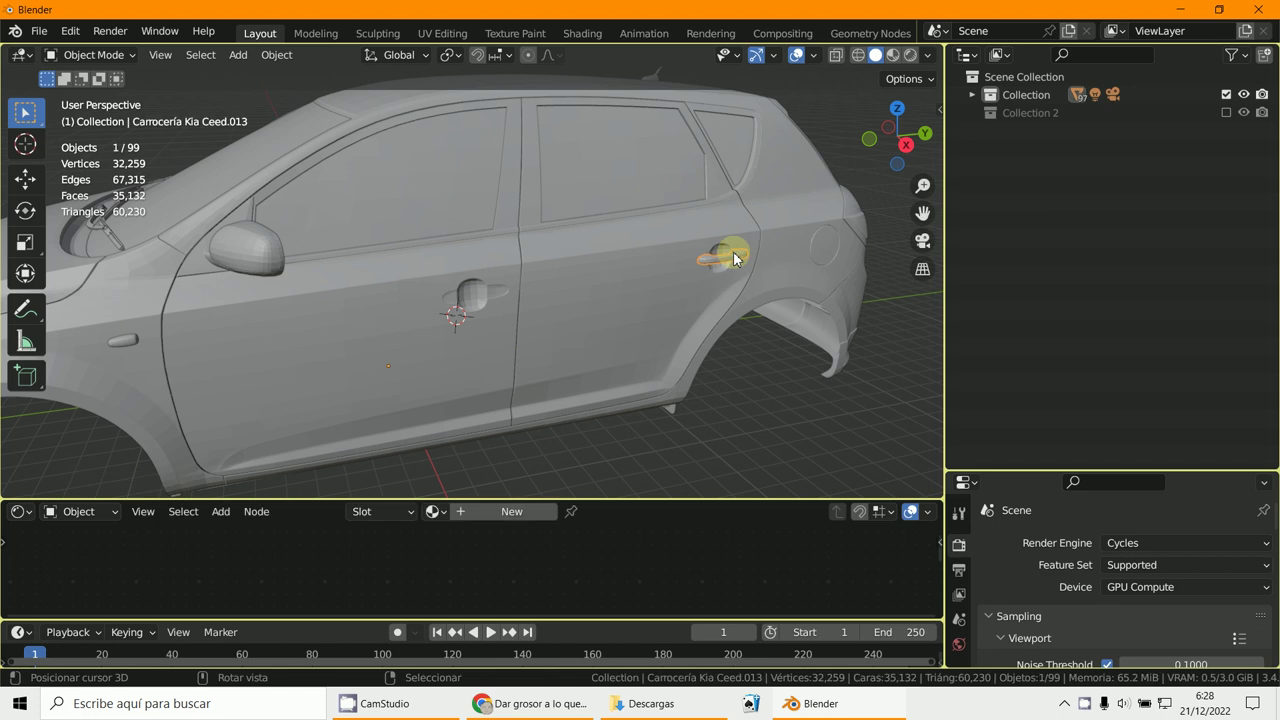
key("m")
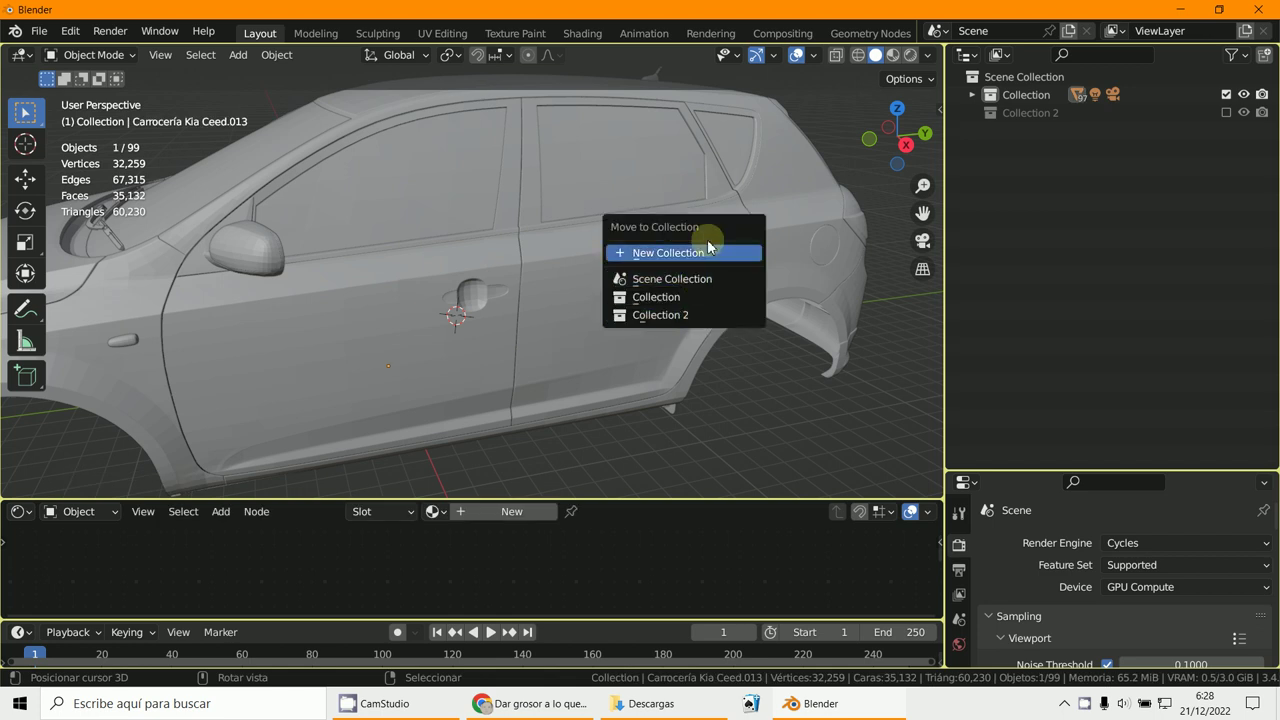
left_click(681, 316)
- Test-move the side mirror housing, cancel the move, and send the housing to Collection 2
middle_click_drag(681, 316, 811, 294)
scroll(519, 290, "up", 5)
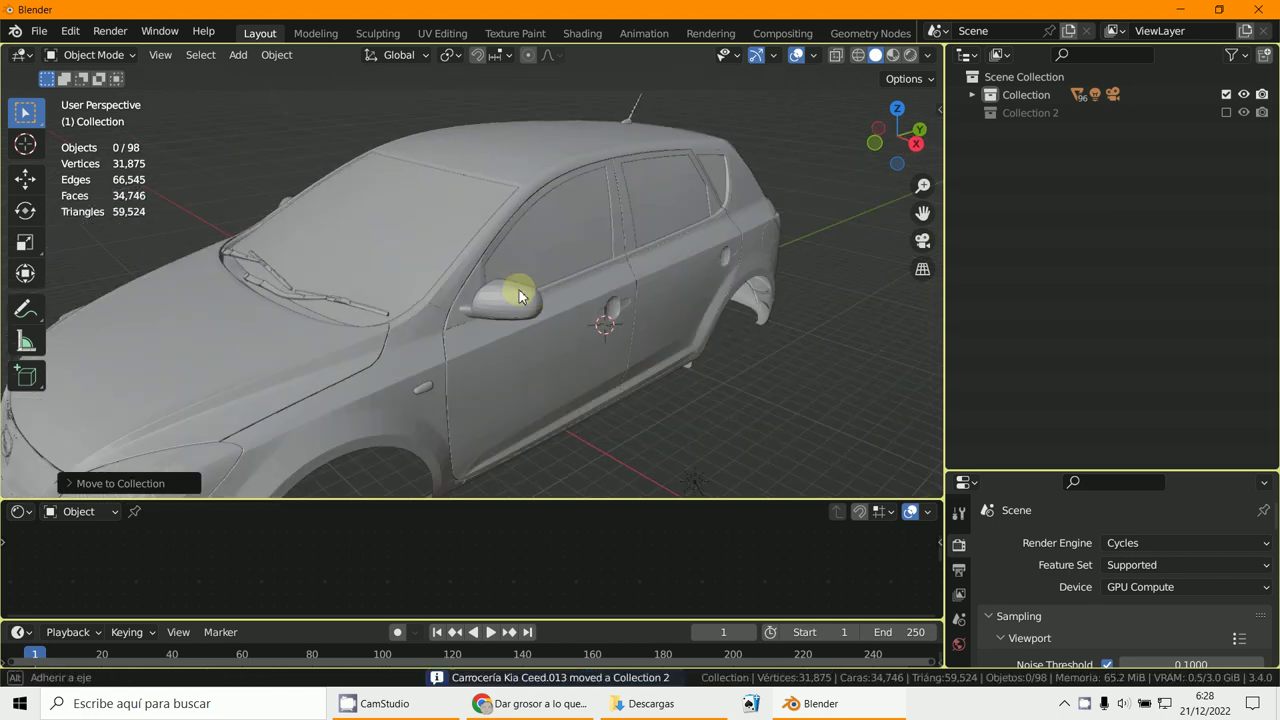
left_click(541, 301)
key("g")
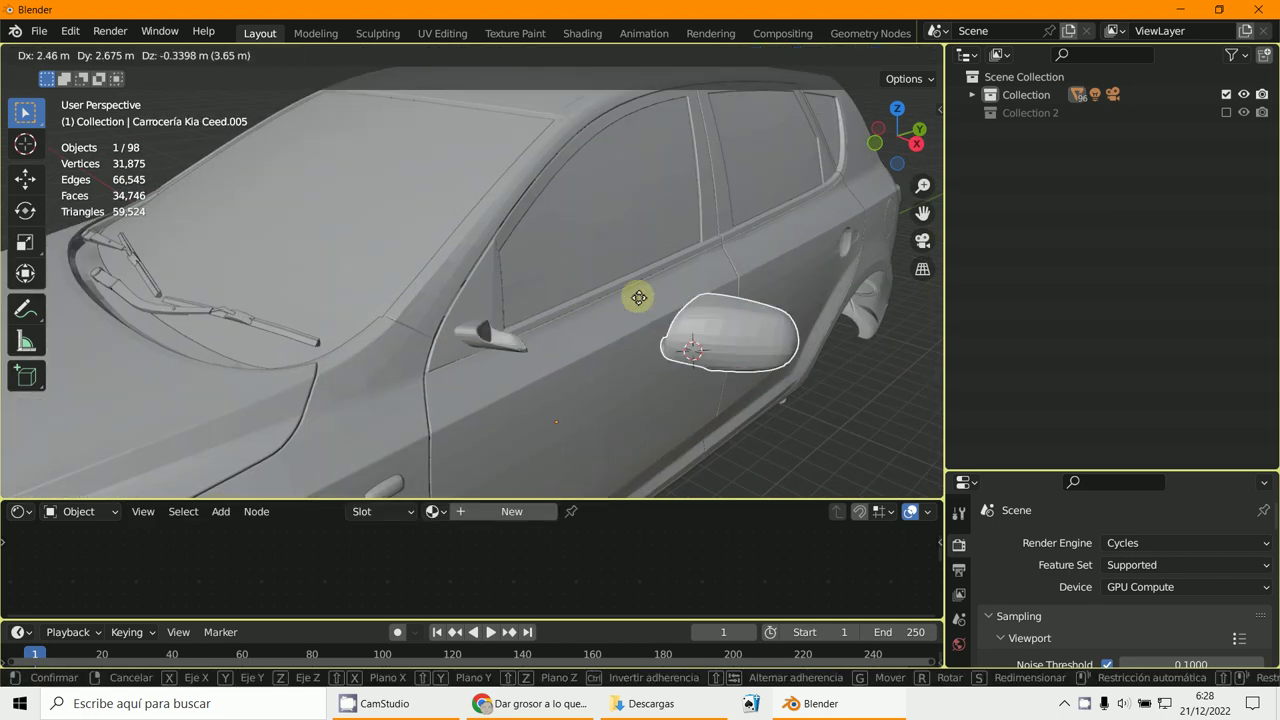
right_click(591, 297)
key("m")
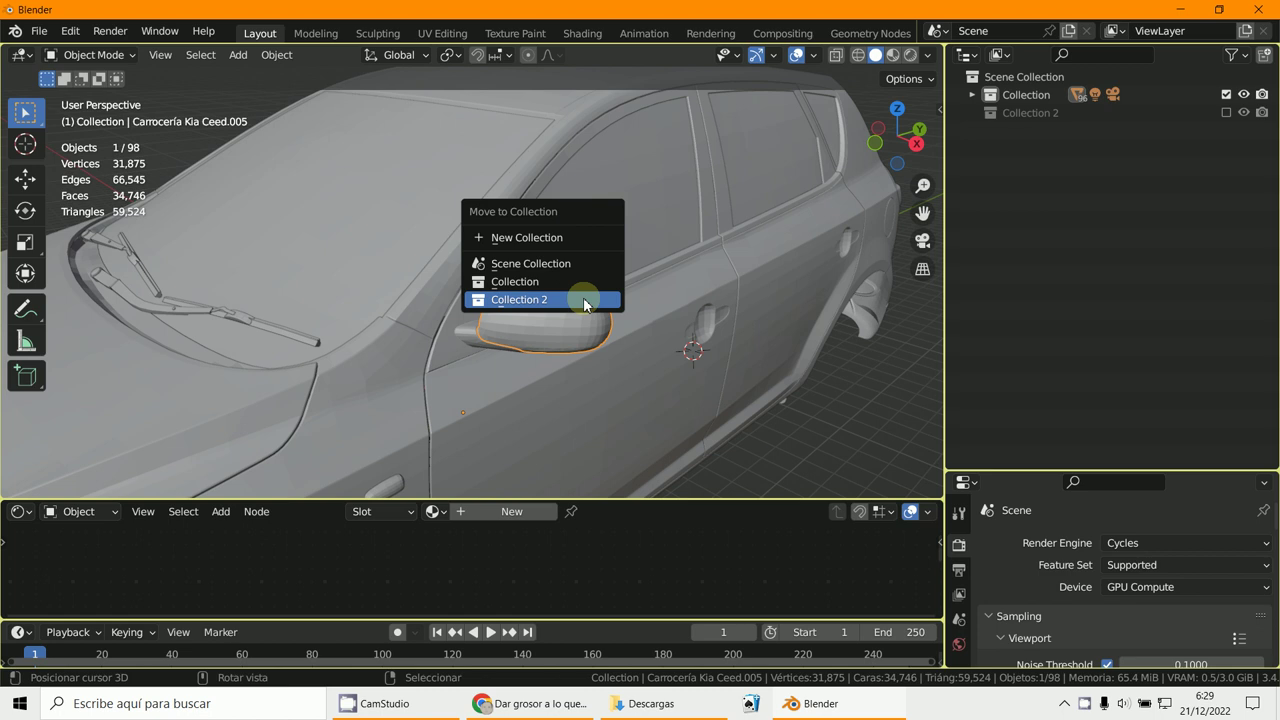
left_click(583, 298)
- Test-move the front door to see which parts belong to it, cancel the move, and inspect the mirror opening
scroll(582, 297, "down", 5)
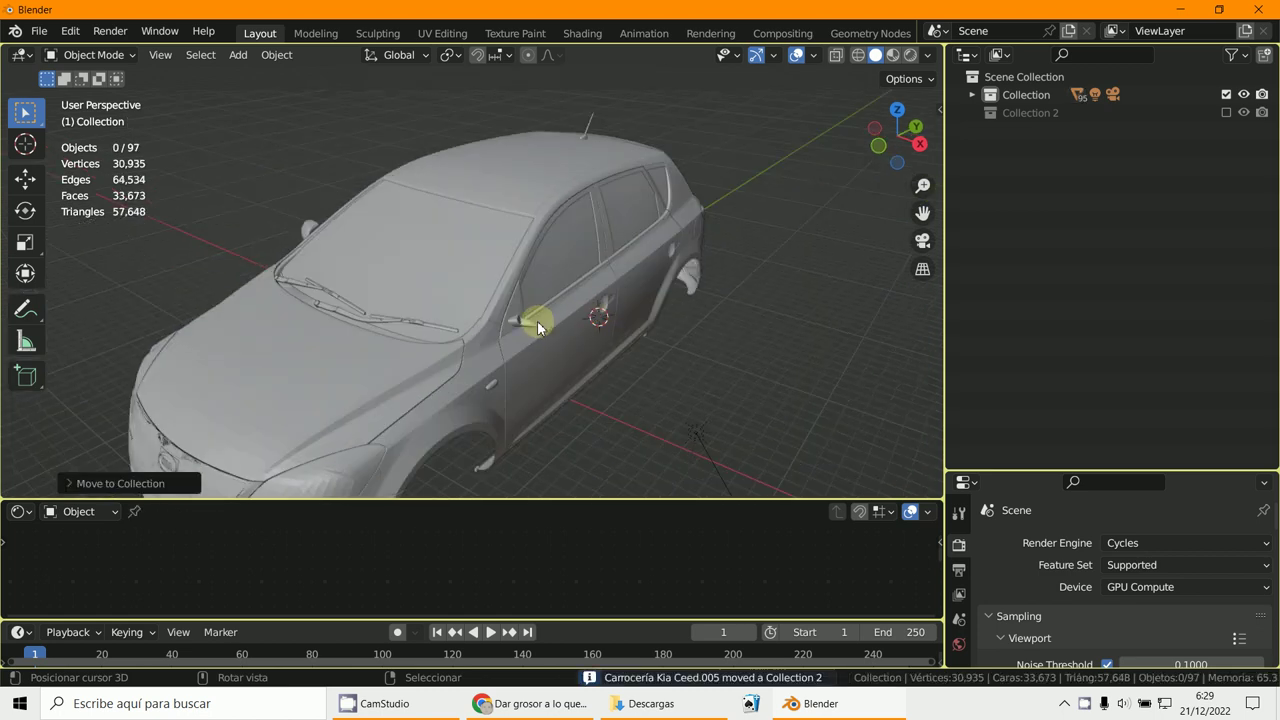
left_click(537, 327)
scroll(533, 322, "up", 4)
key("g")
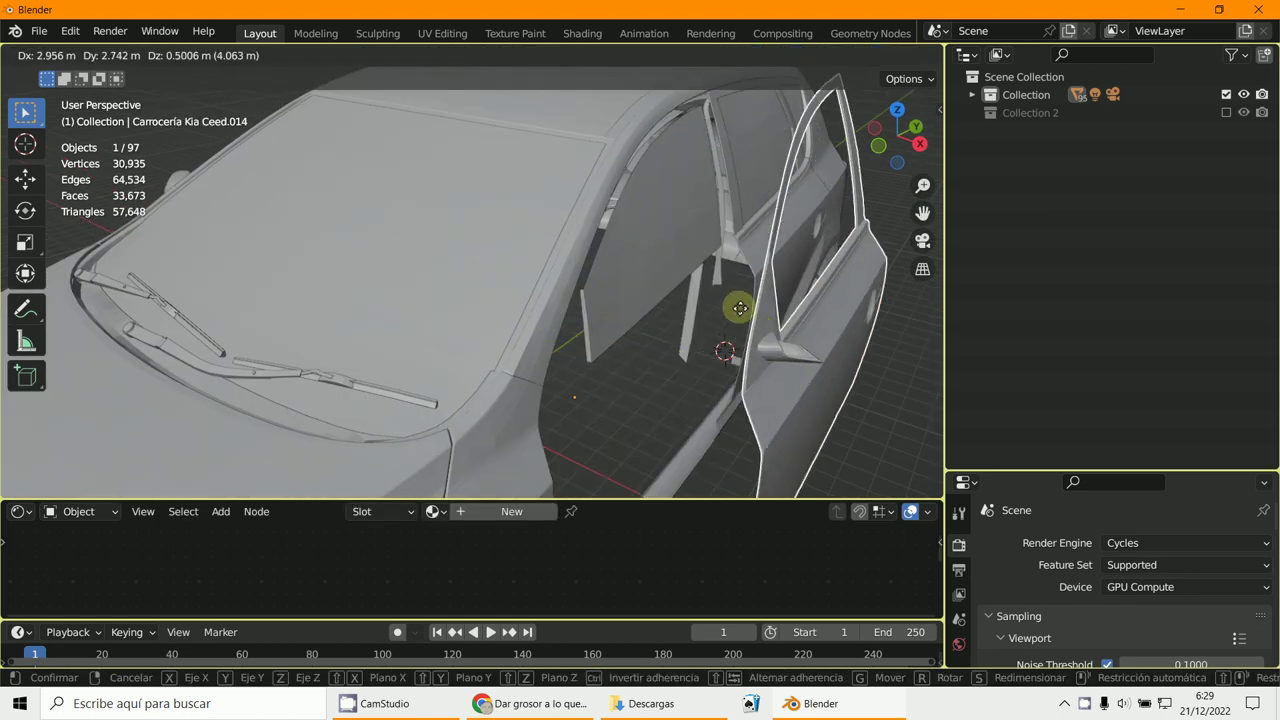
right_click(740, 308)
scroll(729, 314, "down", 3)
middle_click_drag(729, 314, 677, 334)
scroll(857, 251, "up", 3)
scroll(805, 262, "up", 2)
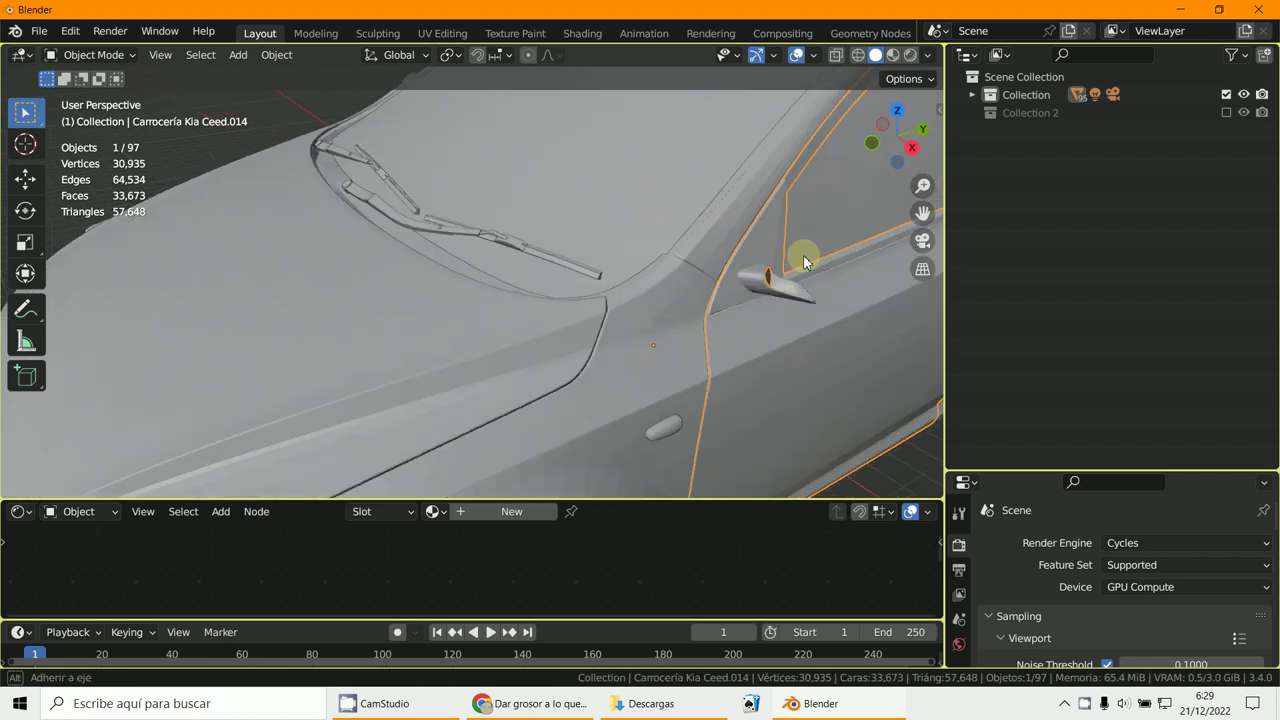
middle_click_drag(805, 262, 734, 260)
scroll(572, 312, "up", 3)
scroll(308, 408, "down", 3)
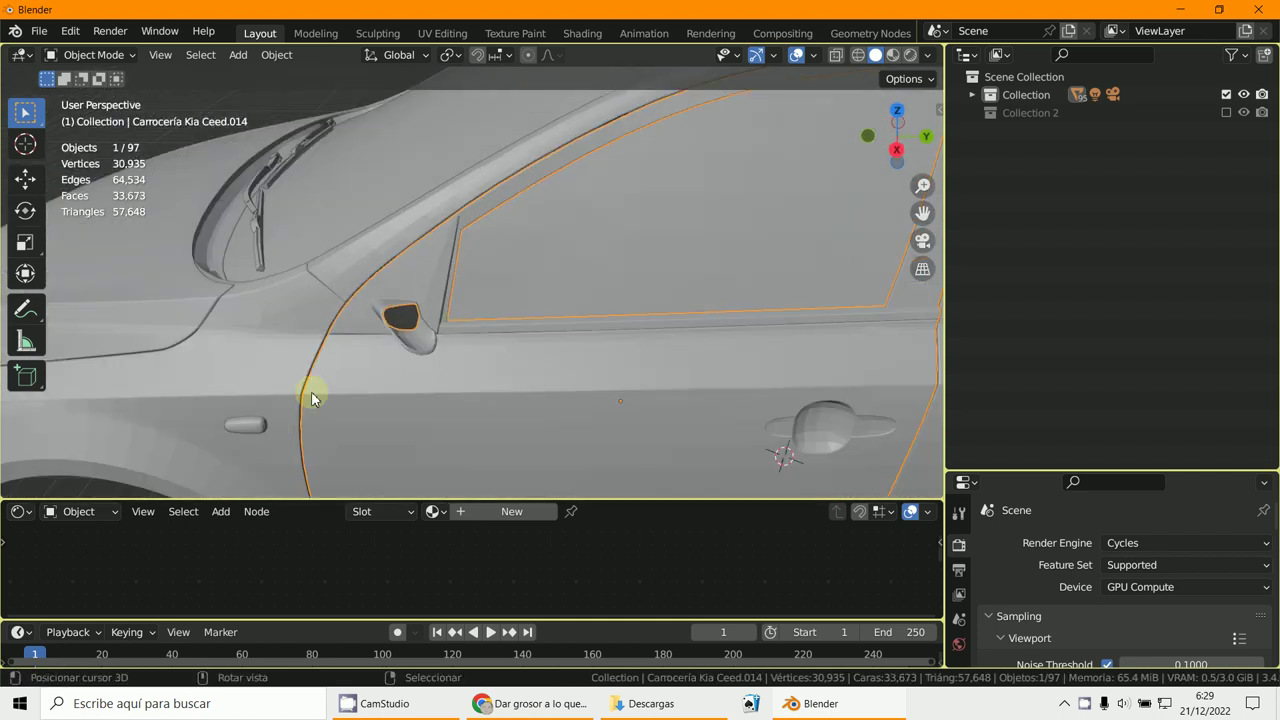
middle_click_drag(314, 397, 1270, 578)
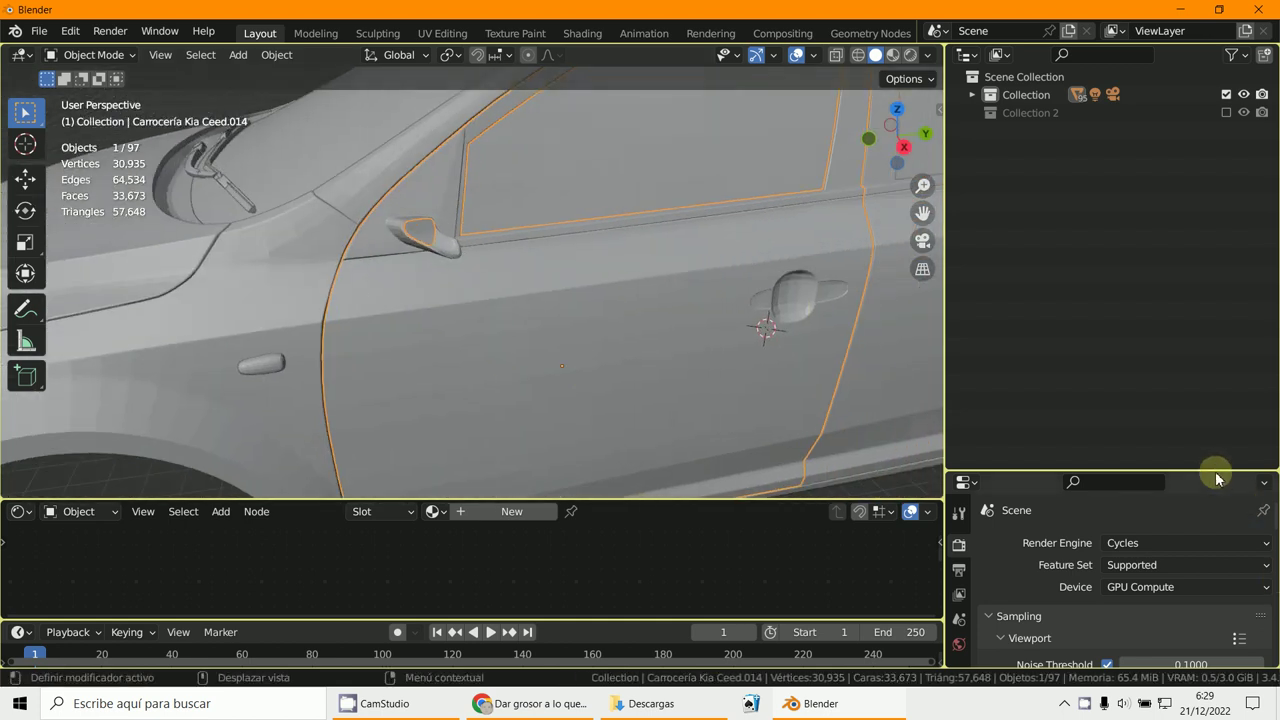
- Enlarge the Properties editor and show the modifier settings of the front door
left_click_drag(1217, 471, 1200, 215)
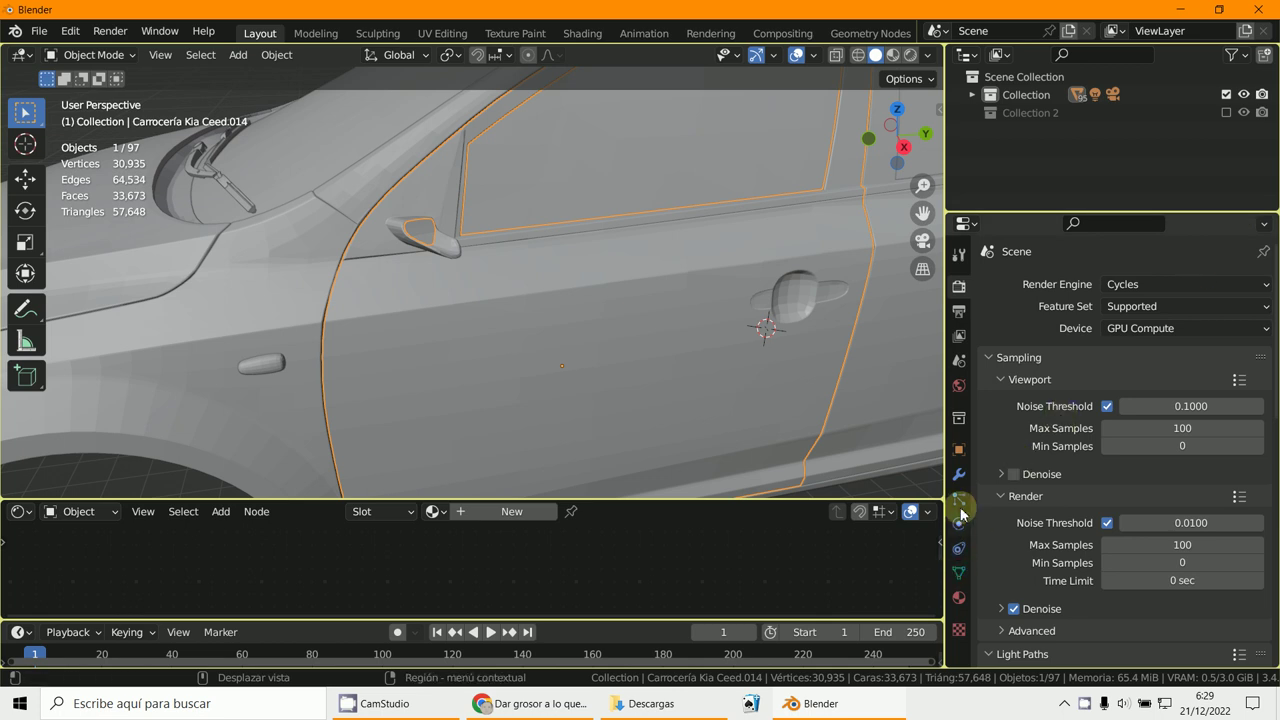
left_click(958, 474)
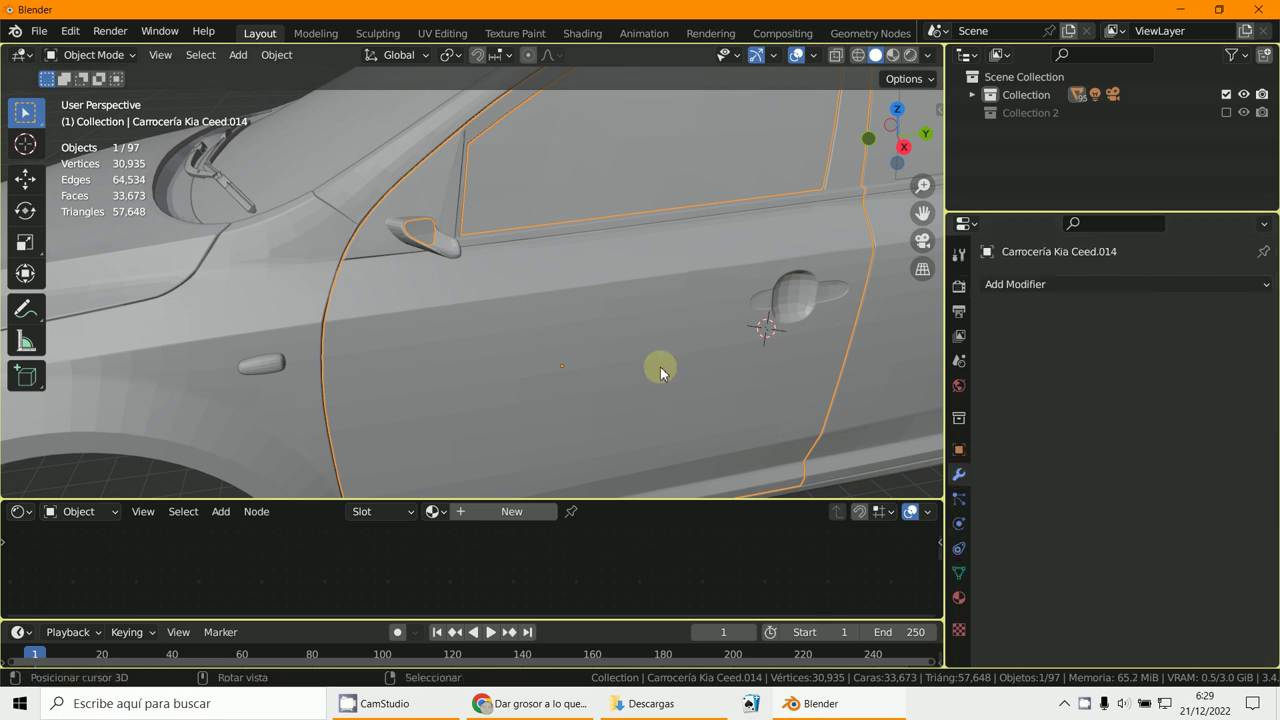
middle_click_drag(326, 241, 732, 317)
key("m")
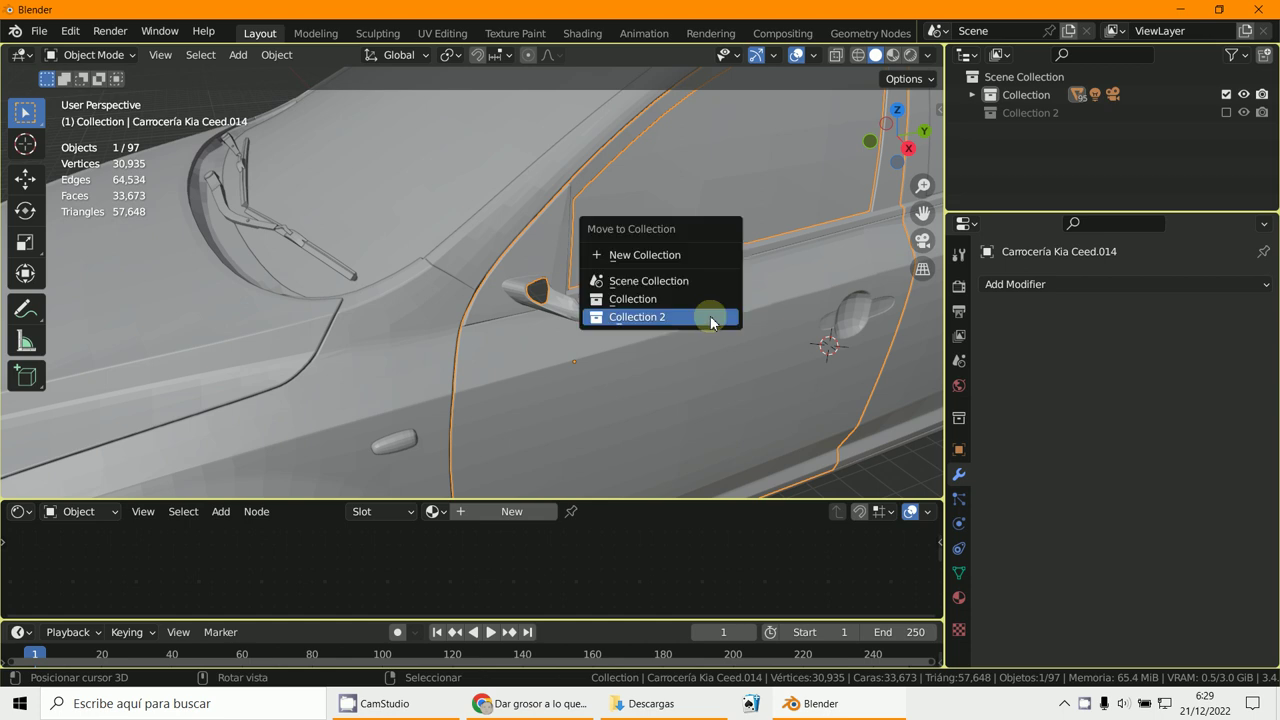
- Move the small side indicator on the front fender into Collection 2
scroll(737, 334, "down", 5)
mouse_move(737, 334)
middle_mouse_down()
mouse_move(743, 309)
mouse_move(732, 316)
middle_mouse_up()
scroll(674, 261, "up", 5)
left_click(662, 261)
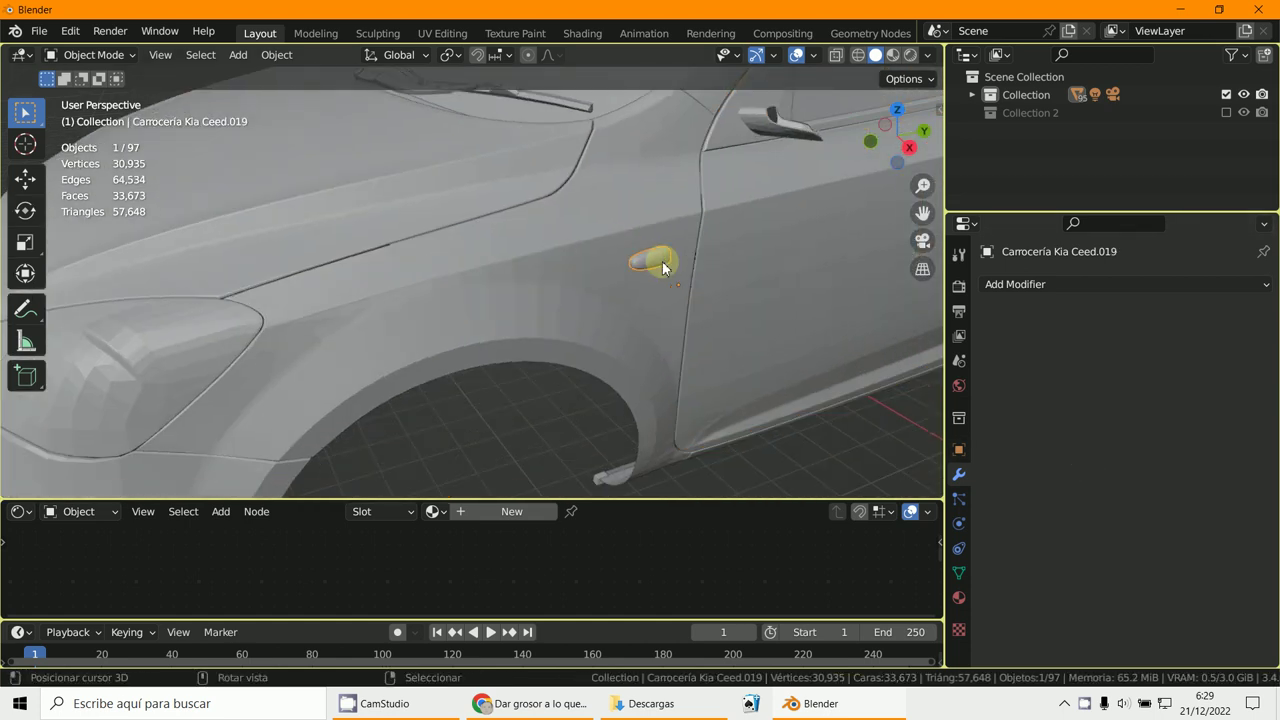
key("m")
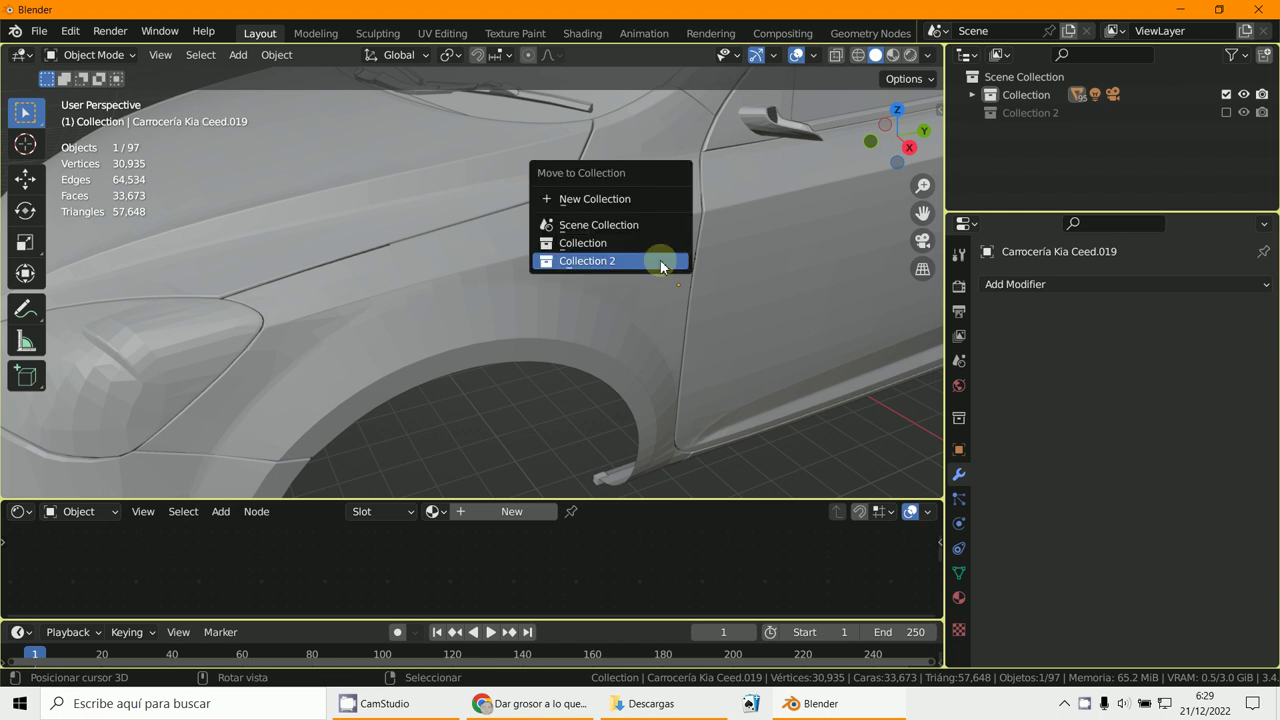
left_click(662, 260)
- Test-move the headlight on the same side of the car and cancel the move
scroll(537, 287, "down", 5)
scroll(625, 266, "up", 6)
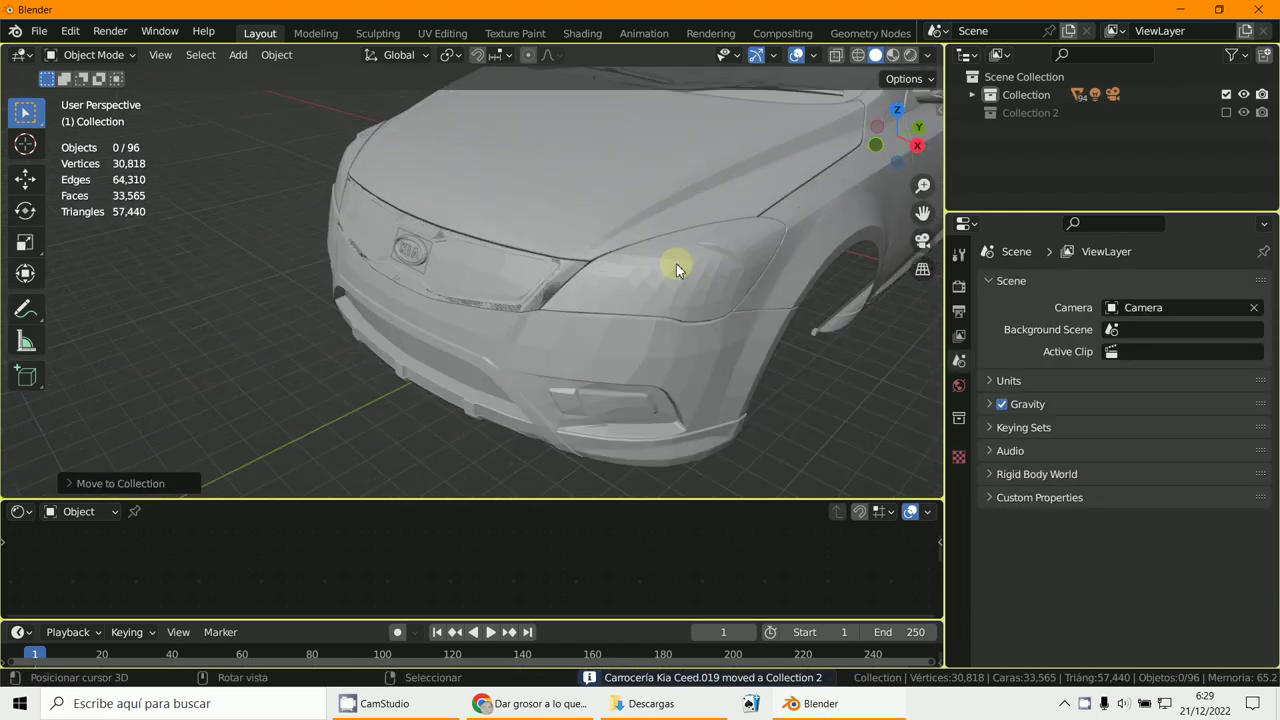
left_click(651, 301)
scroll(651, 301, "down", 5)
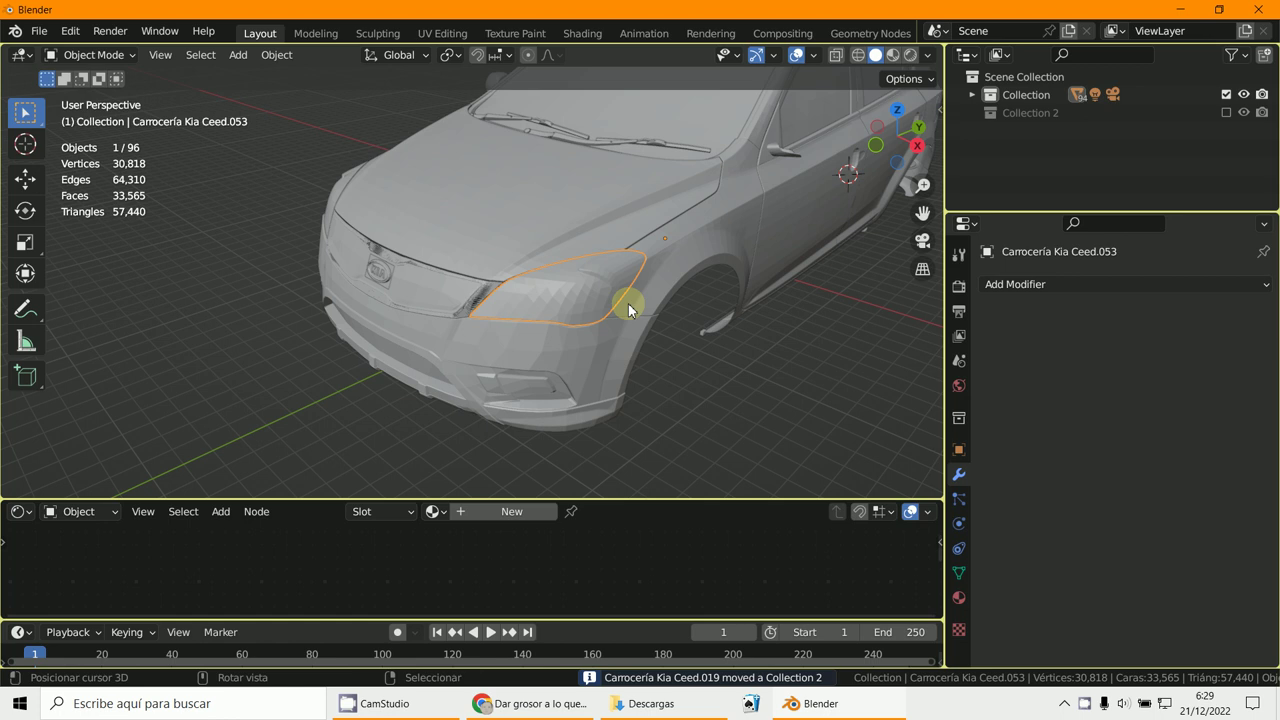
key("g")
right_click(567, 313)
- Test-move the front bumper and grille piece to see how it is separated, and cancel the move
scroll(567, 313, "up", 2)
middle_click_drag(540, 308, 582, 297)
scroll(469, 312, "up", 2)
scroll(580, 357, "up", 4)
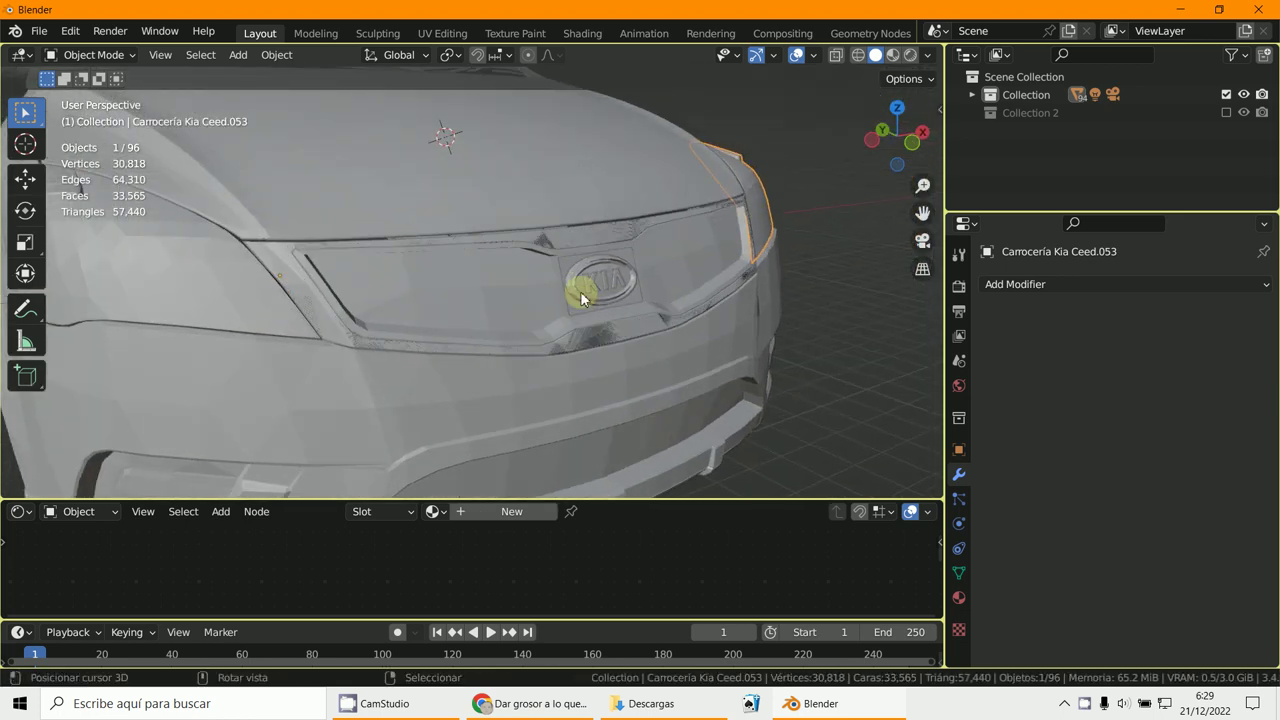
scroll(523, 275, "up", 2)
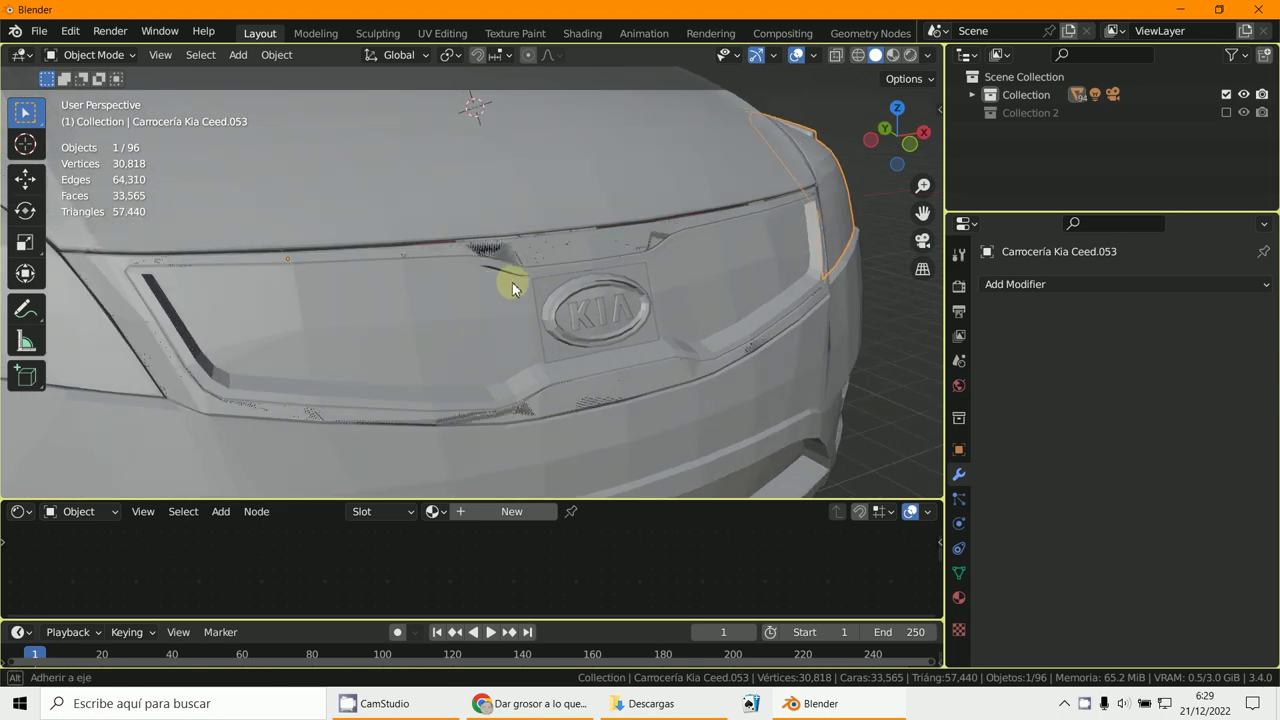
left_click(512, 282)
key("g")
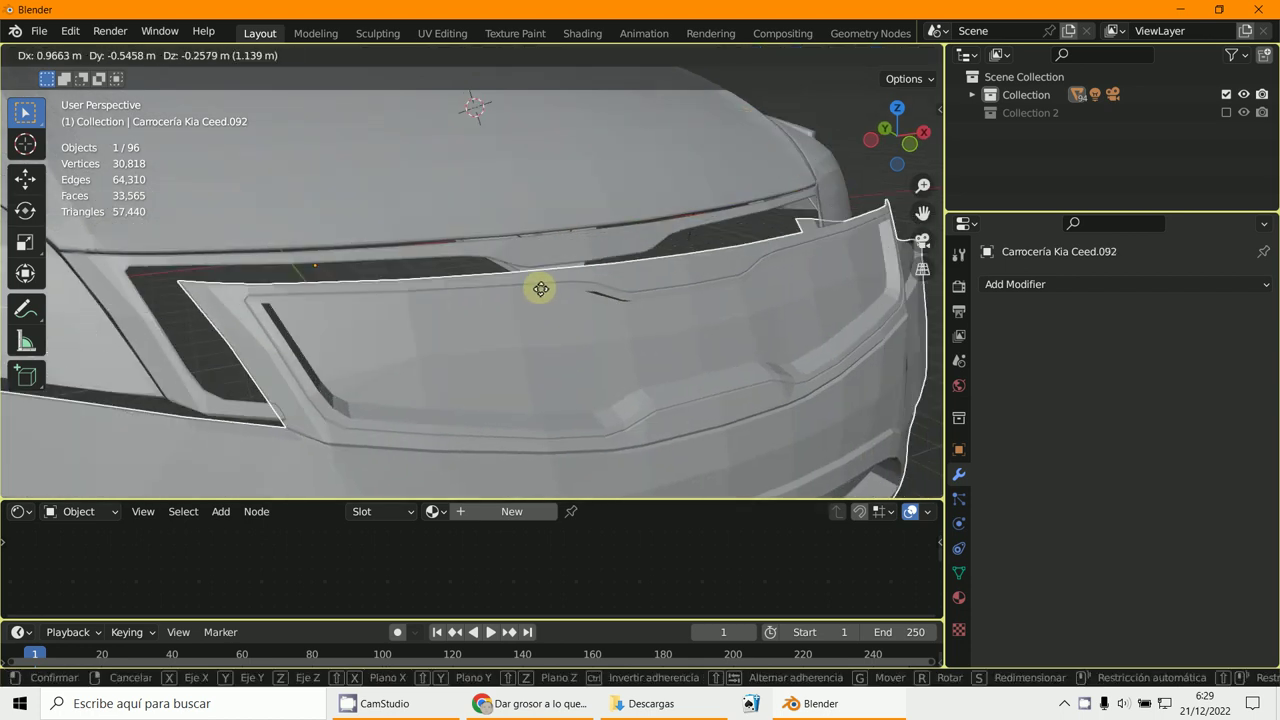
right_click(540, 289)
- Move the side indicator on the opposite front fender into Collection 2
middle_click_drag(539, 286, 566, 305)
scroll(566, 305, "down", 5)
mouse_move(531, 251)
middle_mouse_down()
mouse_move(660, 234)
mouse_move(573, 270)
mouse_move(548, 263)
middle_mouse_up()
right_click(573, 270)
right_click(528, 263)
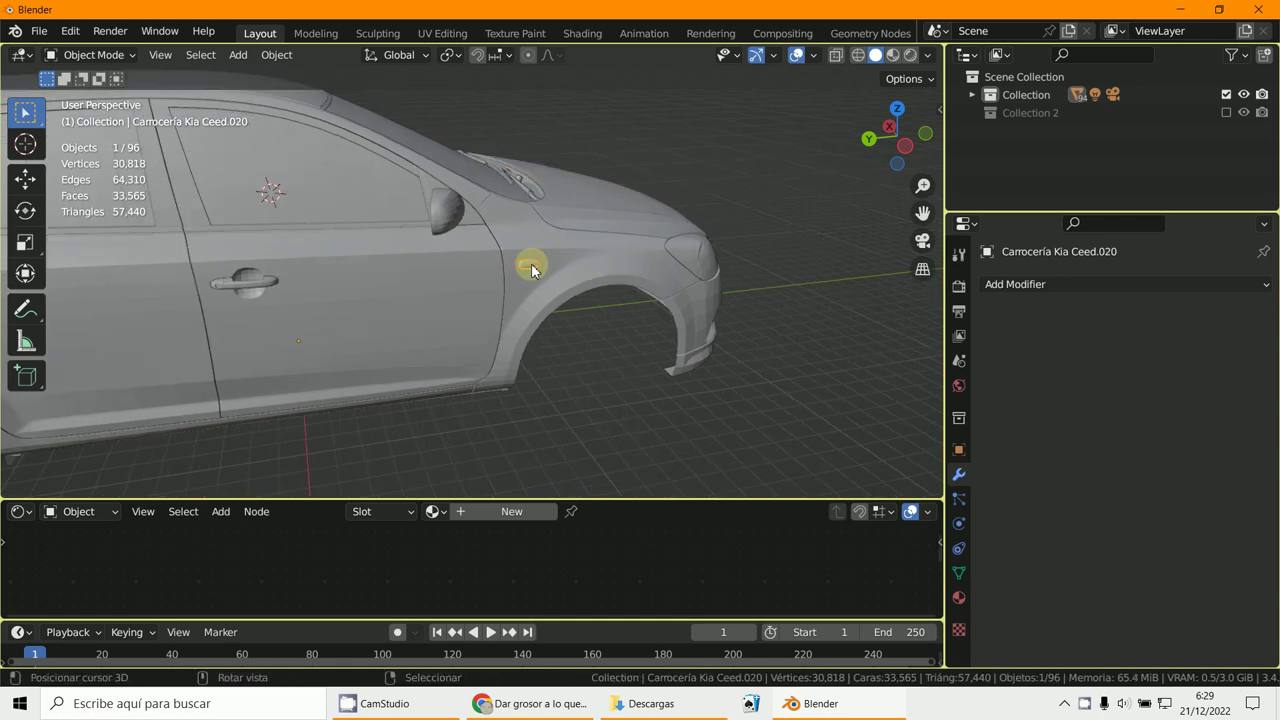
key("m")
left_click(537, 266)
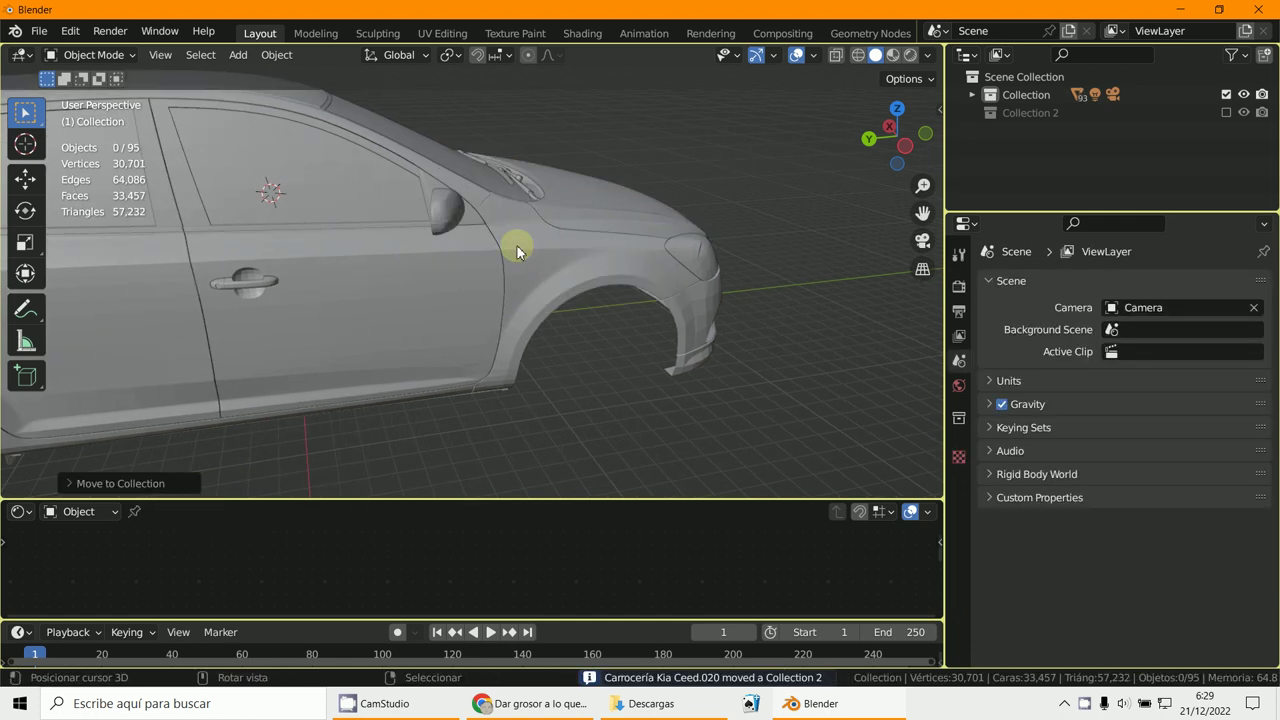
- Move the side mirror housing on the opposite front door into Collection 2
left_click(437, 212)
key("m")
left_click(437, 212)
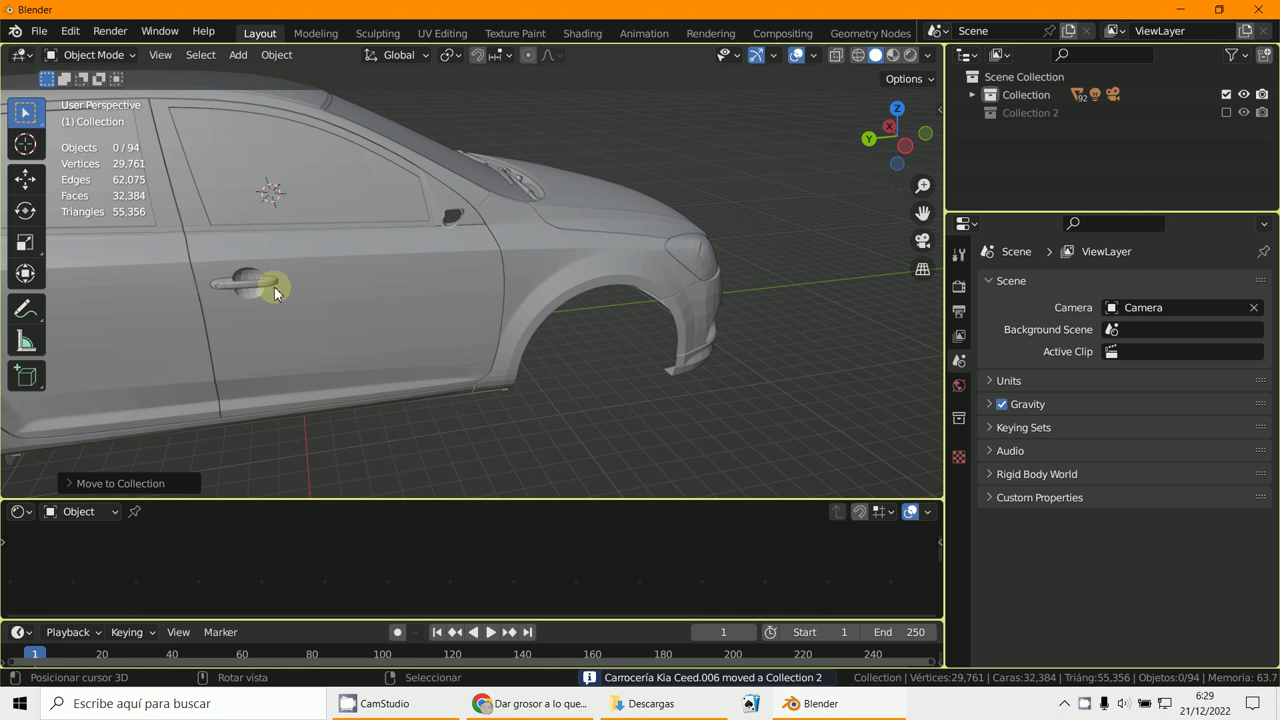
- Move the front and rear door handles on this side of the car into Collection 2
left_click(263, 283)
key("m")
left_click(263, 286)
middle_click_drag(263, 284, 614, 306)
left_click(714, 264)
key("m")
left_click(713, 257)
- Test-move the tail light beside the tailgate and cancel the move
left_click(574, 303)
scroll(760, 286, "up", 3)
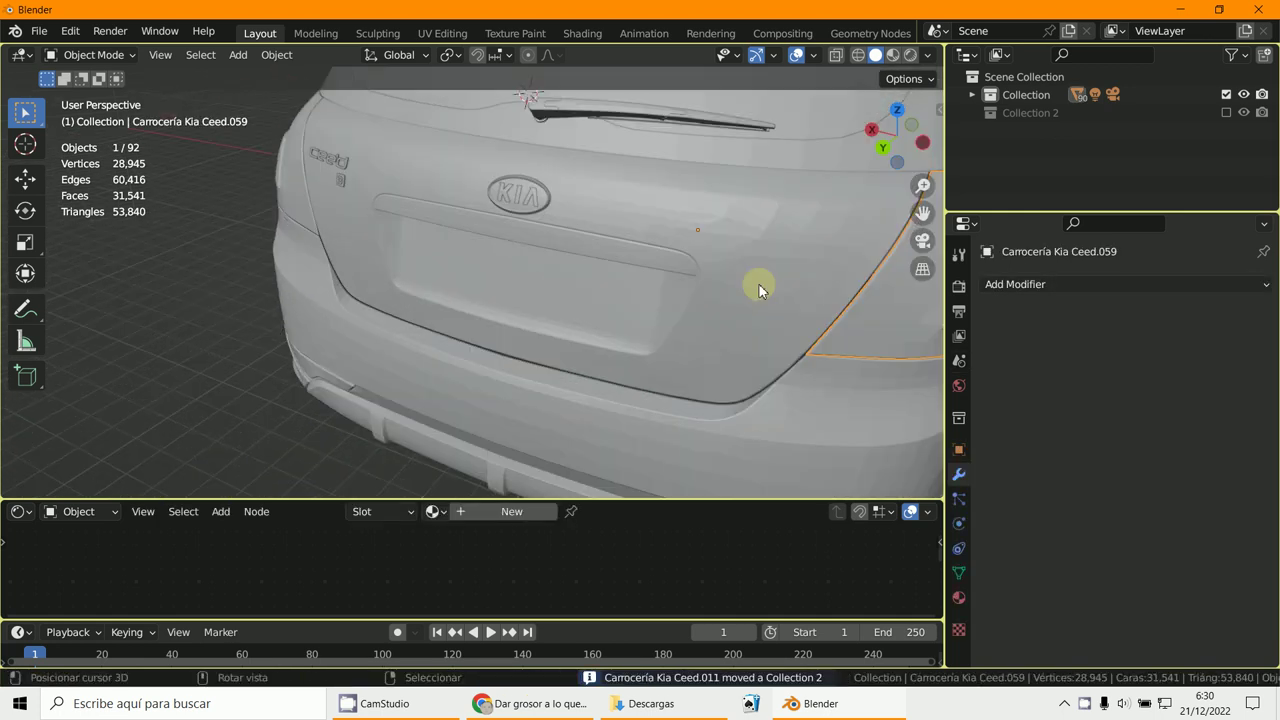
middle_click_drag(760, 286, 647, 290)
key("g")
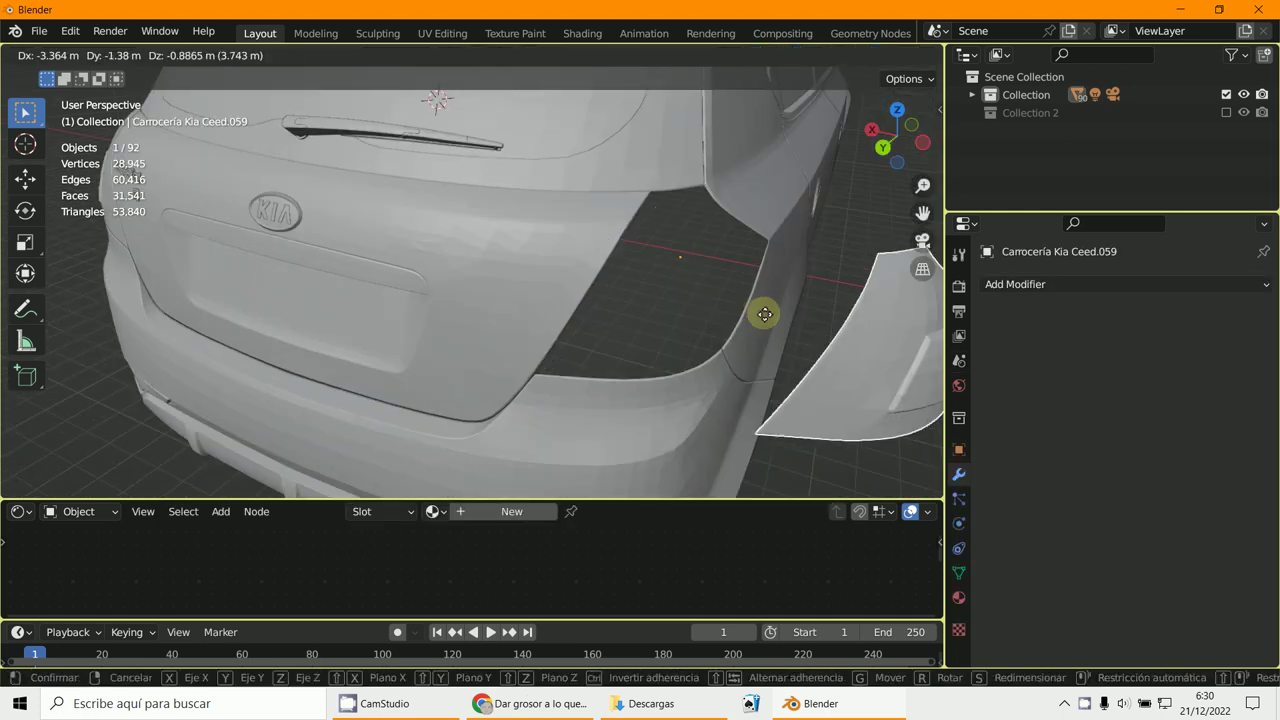
right_click(763, 311)
- Join the tailgate's cee'd letters, apostrophe and 3 badge parts into one object and move it into Collection 2
middle_click_drag(723, 334, 727, 292)
scroll(676, 299, "down", 3)
scroll(664, 318, "up", 3)
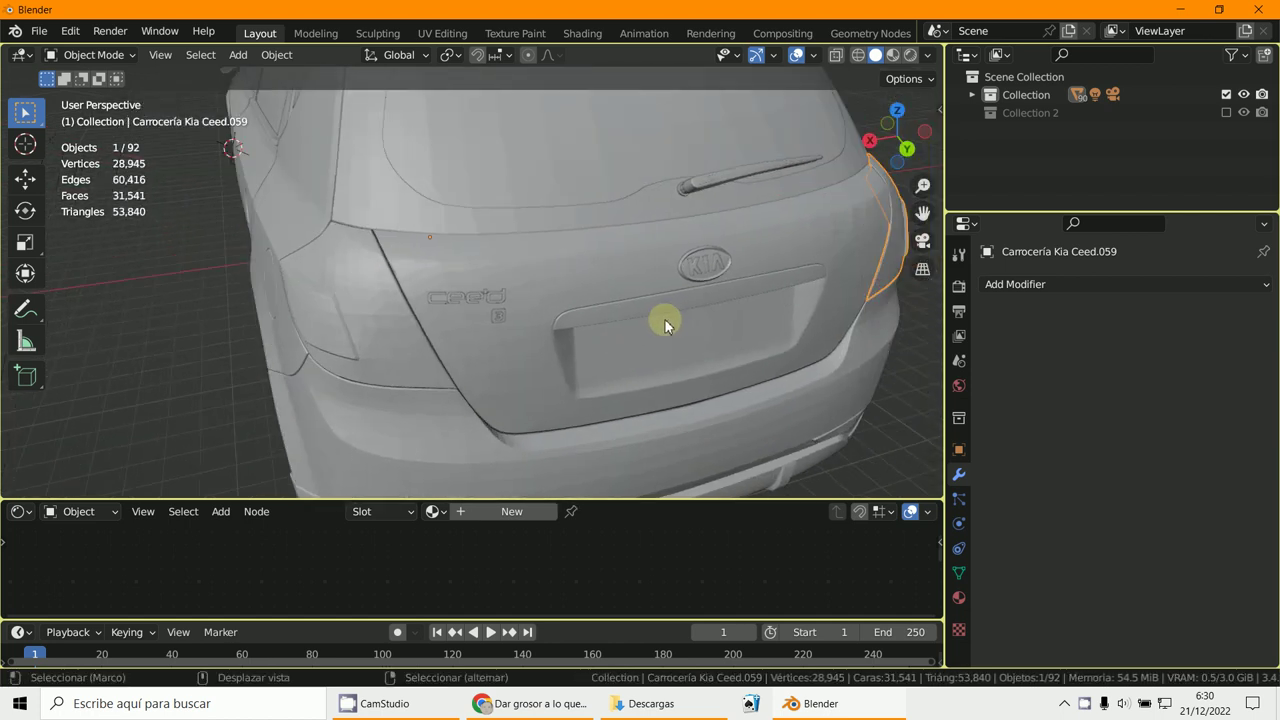
scroll(517, 310, "up", 8)
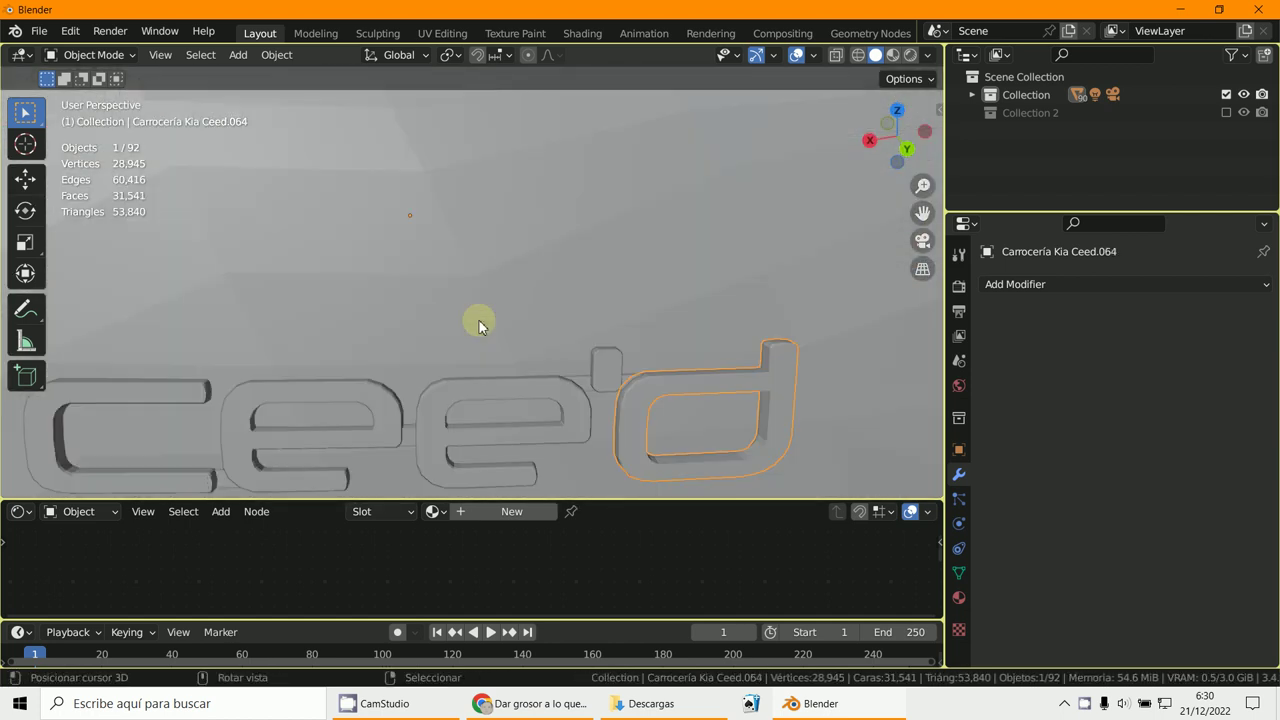
left_click(483, 383, "shift")
left_click(278, 411, "shift")
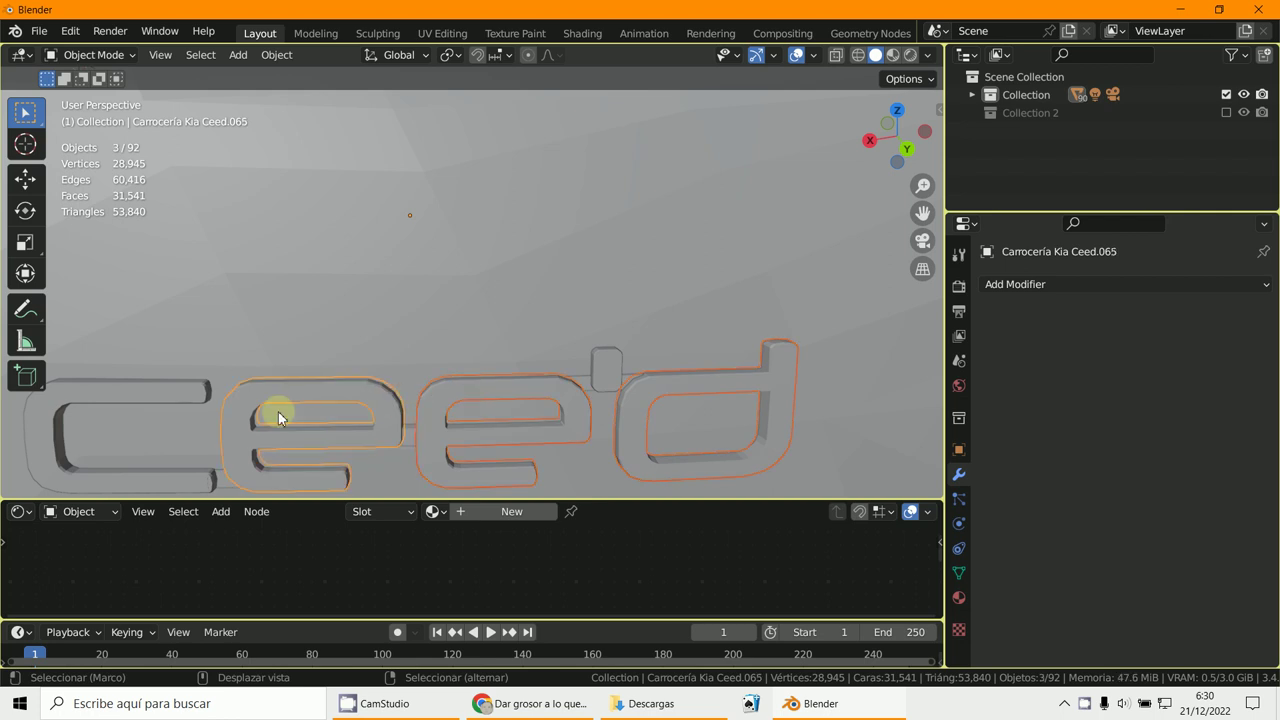
left_click(164, 398, "shift")
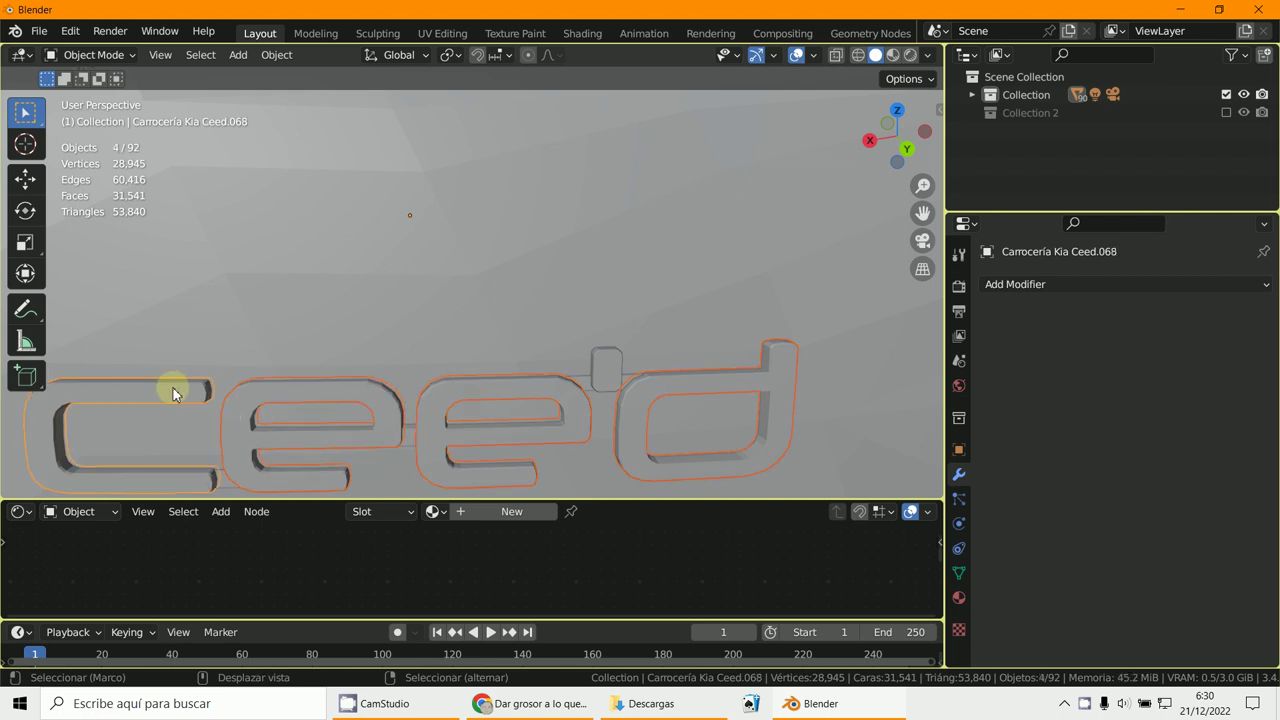
left_click(608, 368, "shift")
scroll(608, 366, "down", 7)
scroll(500, 318, "up", 2)
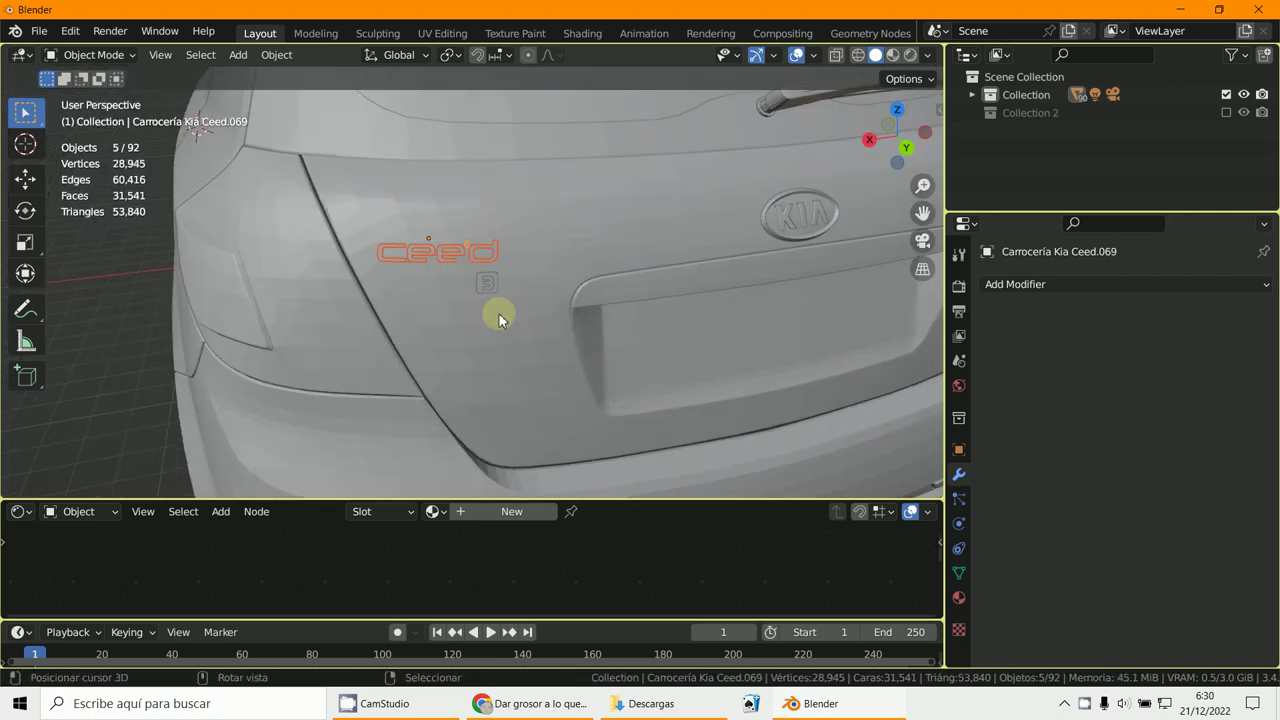
scroll(500, 318, "up", 8)
left_click(529, 300, "shift")
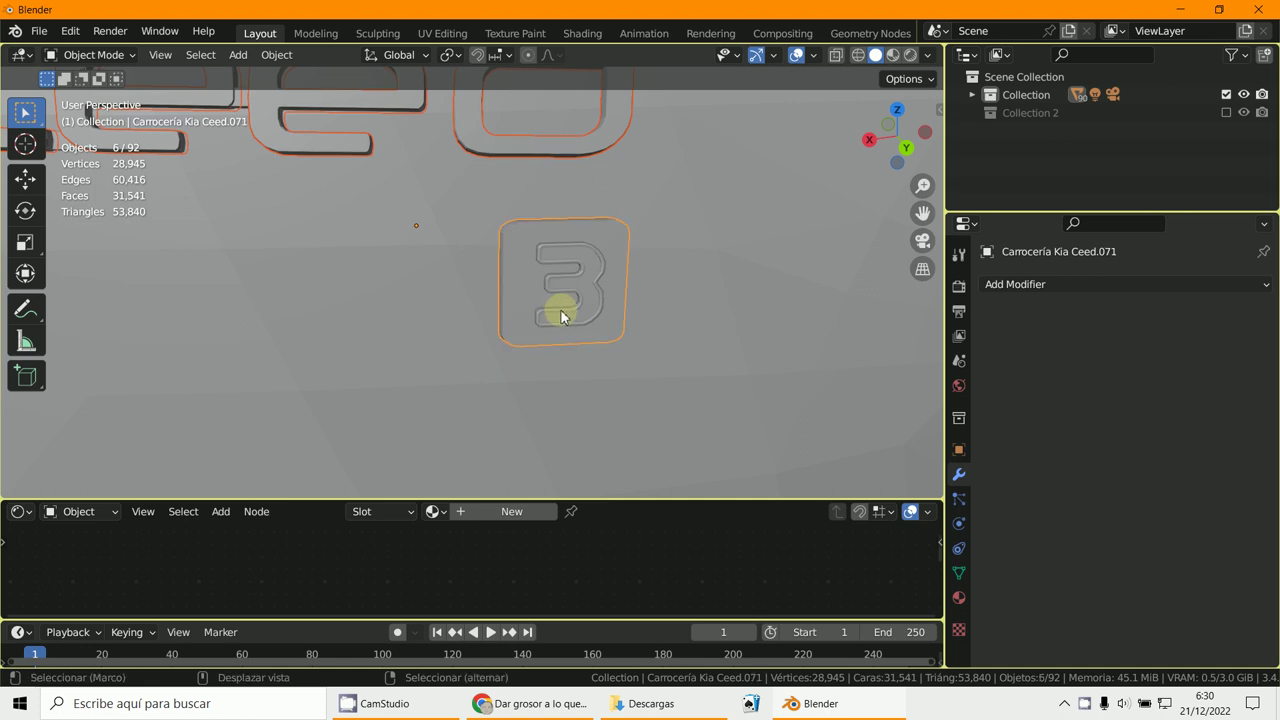
left_click(563, 314, "shift")
scroll(565, 314, "down", 8)
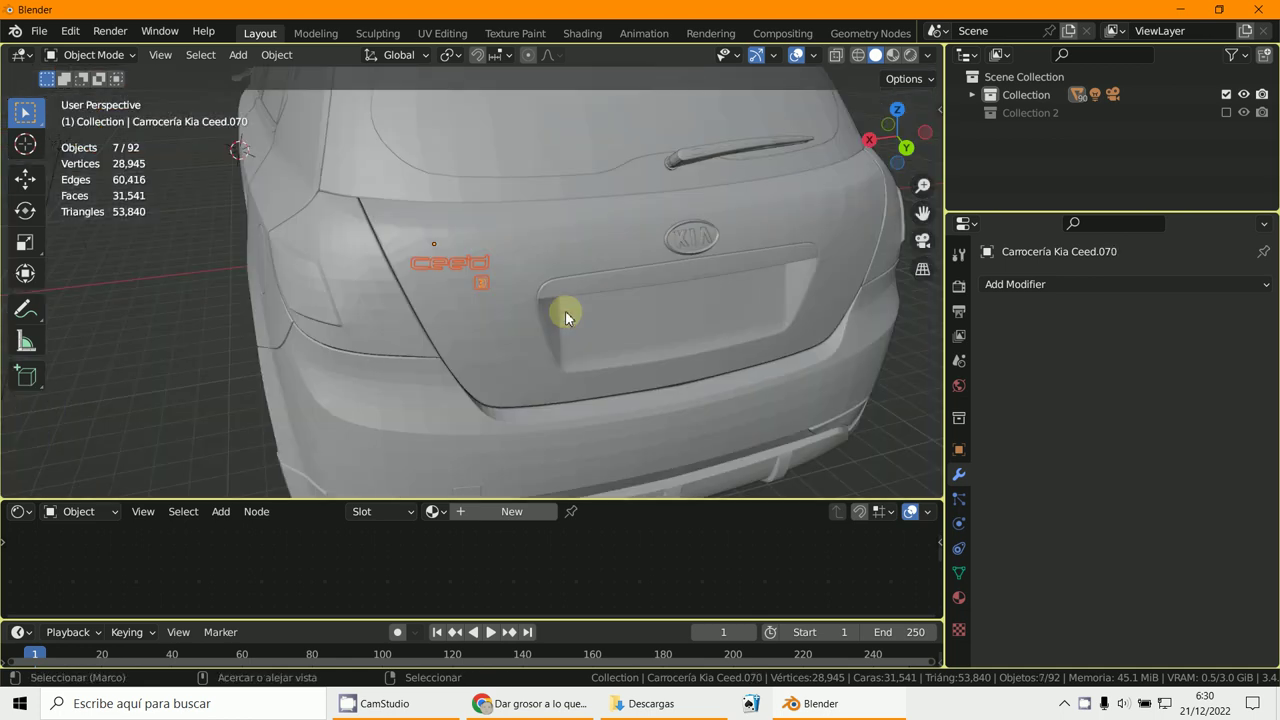
key("ctrl+j")
key("m")
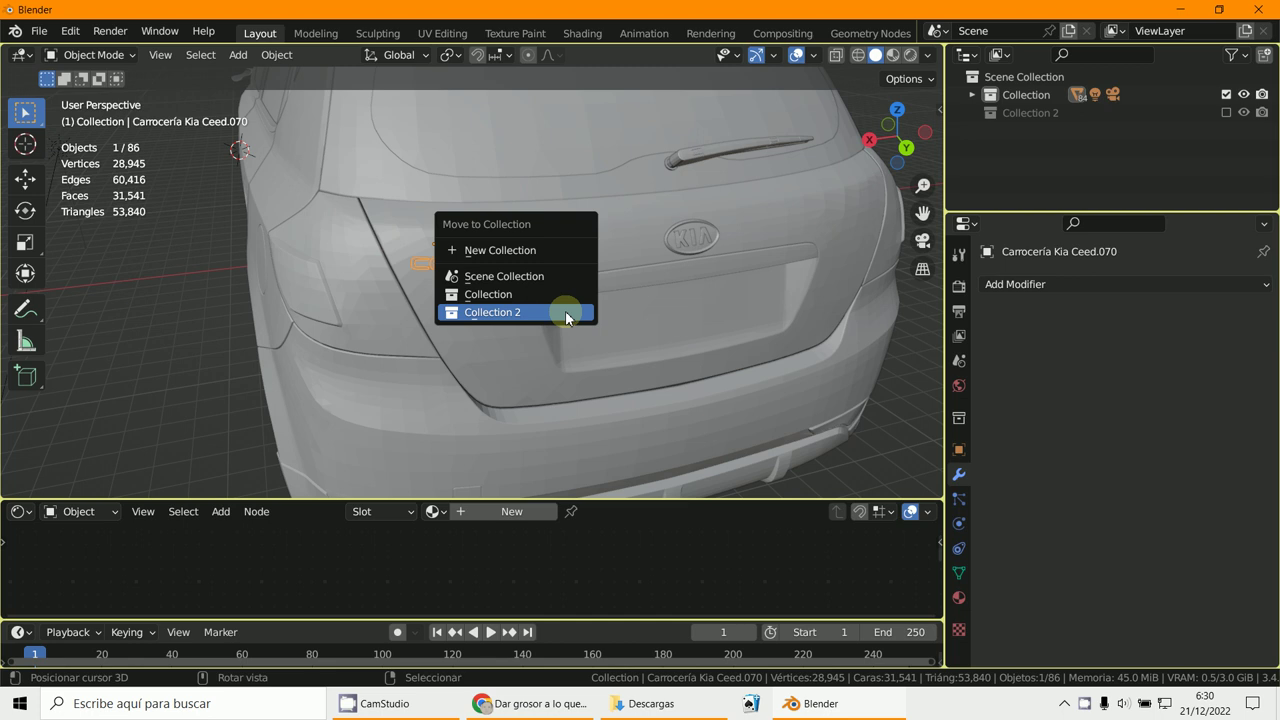
left_click(566, 313)
- Join the rear KIA emblem's oval ring and its three letters into one object and move it into Collection 2
middle_click_drag(569, 313, 639, 287)
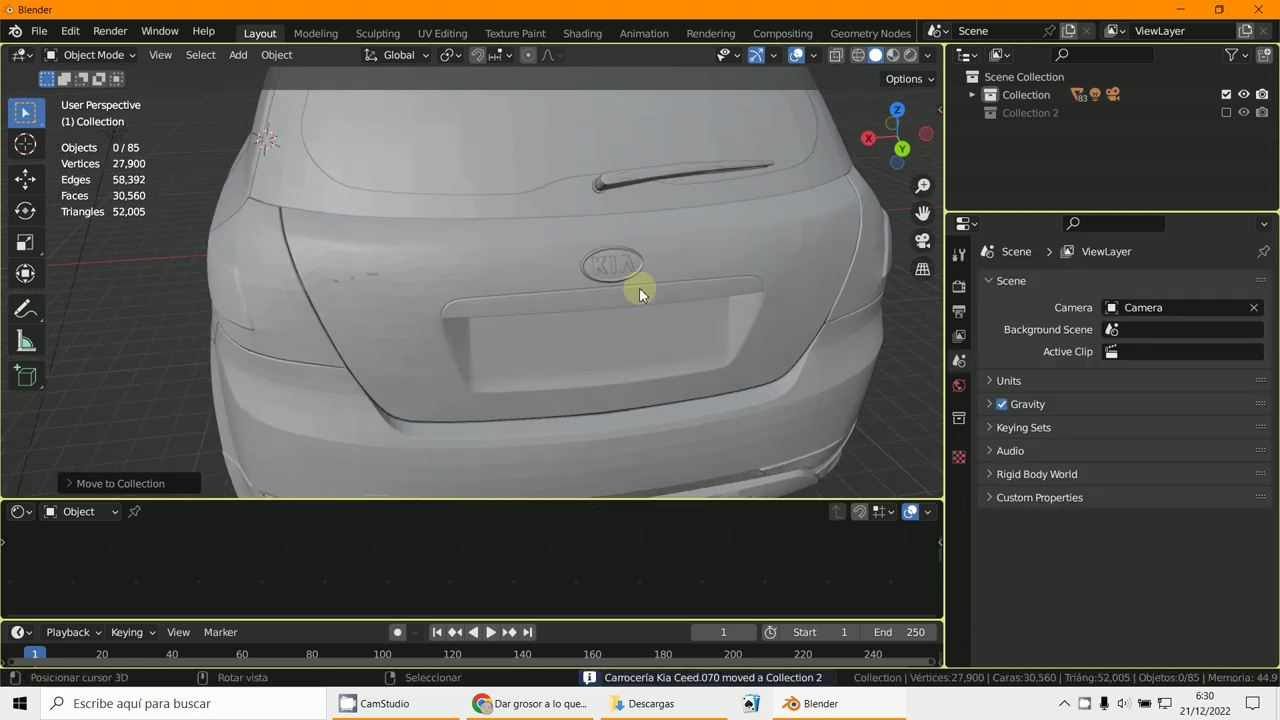
left_click(629, 277)
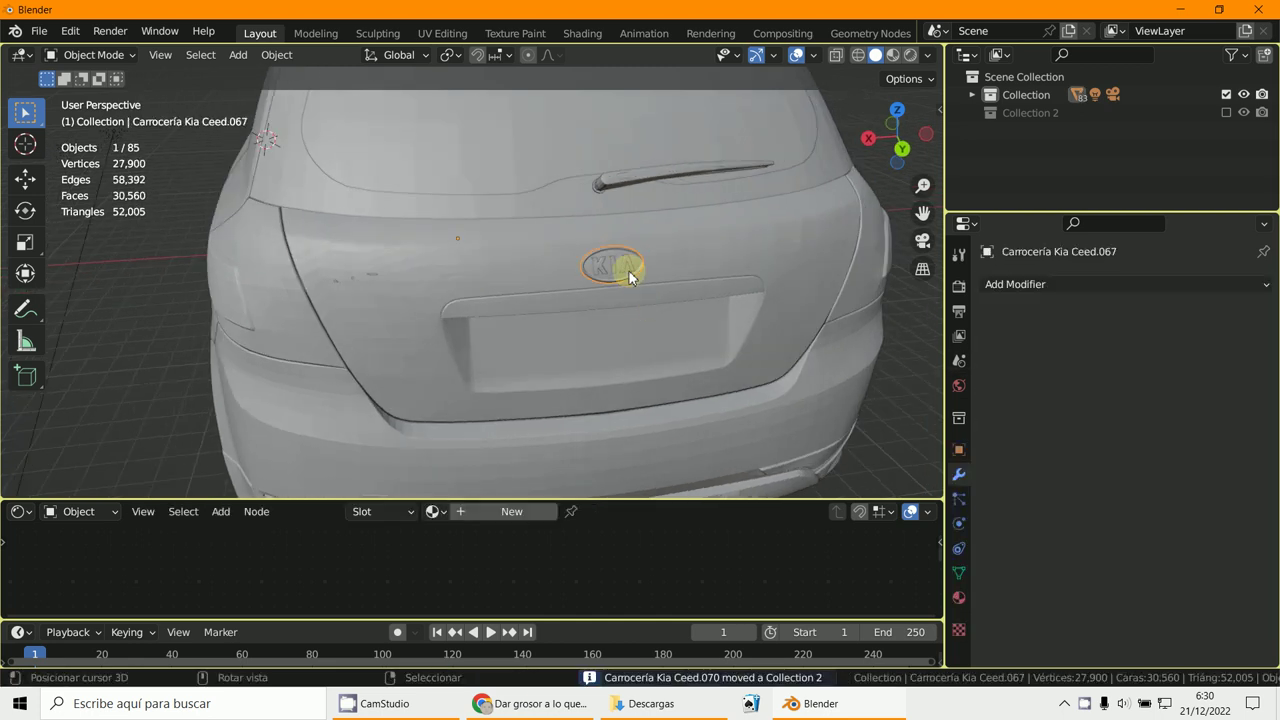
key("KP_Decimal")
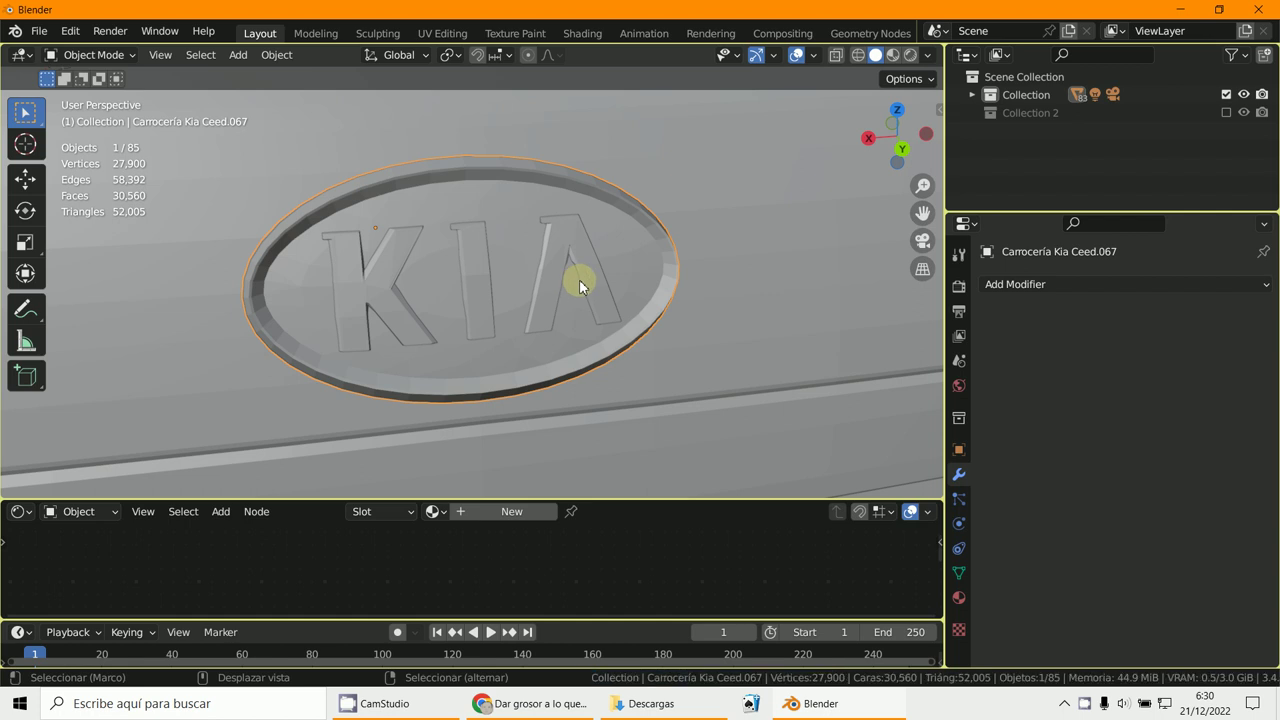
left_click(579, 279, "shift")
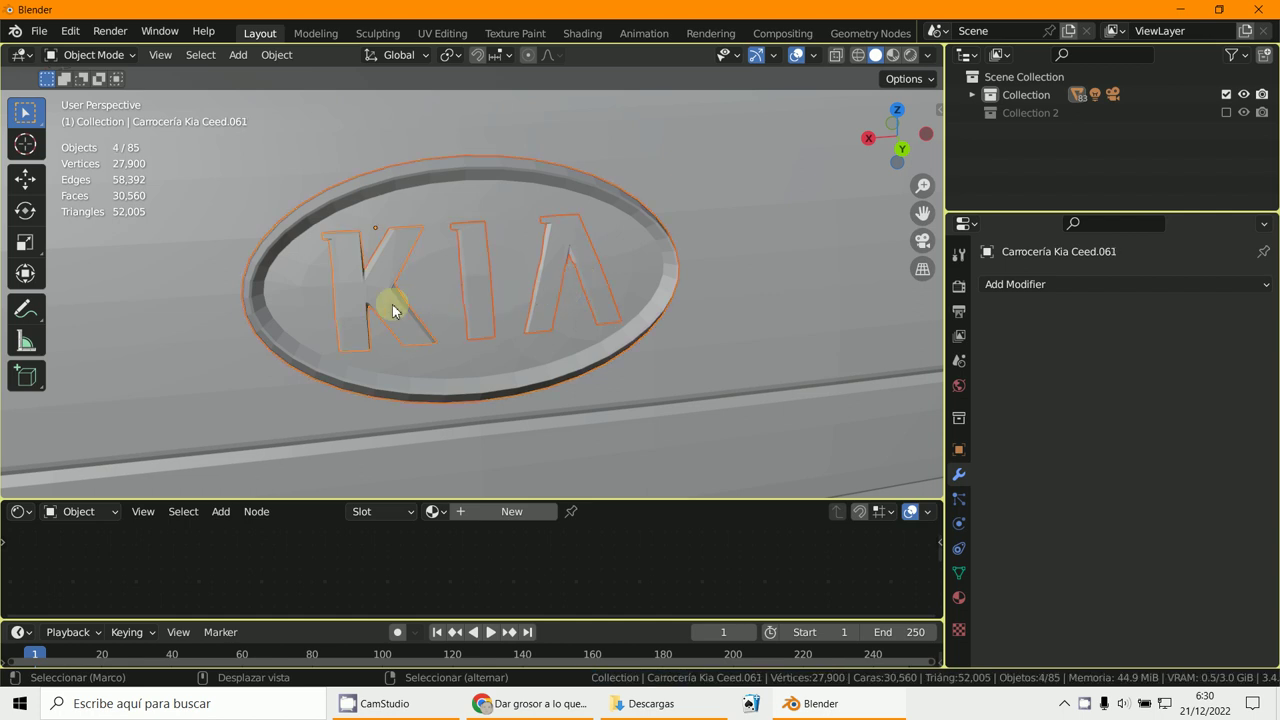
key("g")
key("Escape")
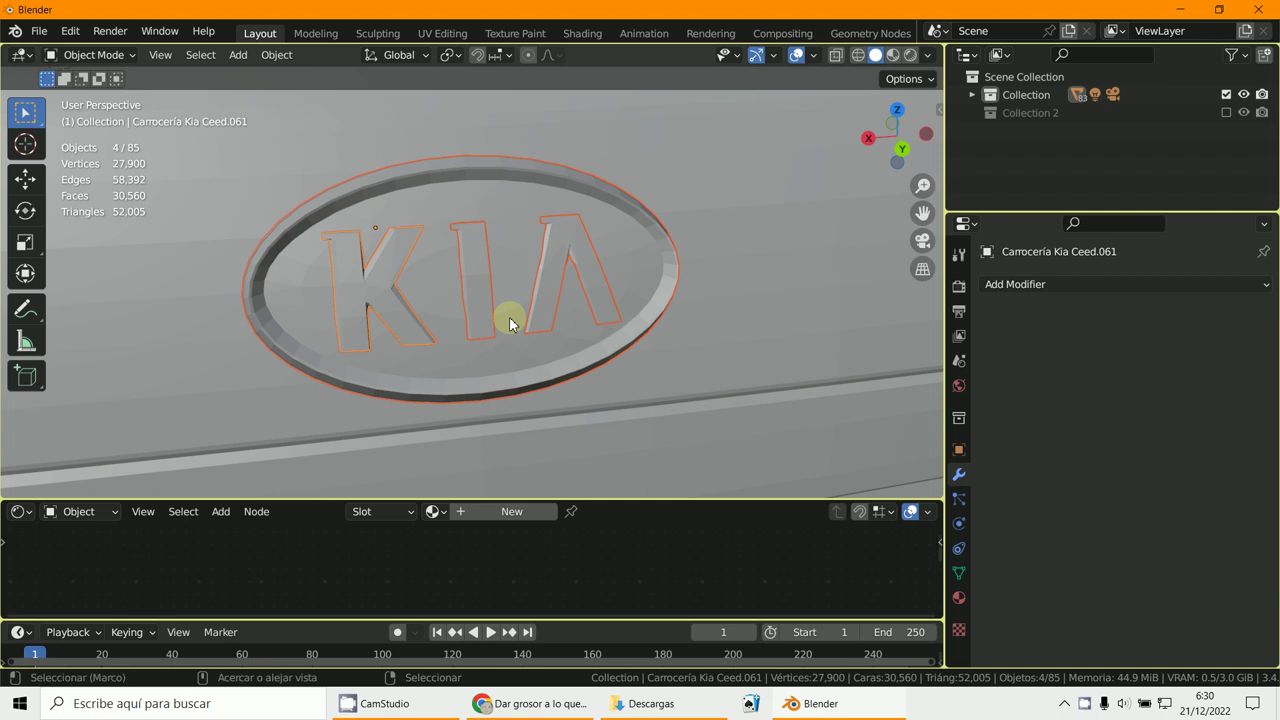
key("ctrl+j")
key("m")
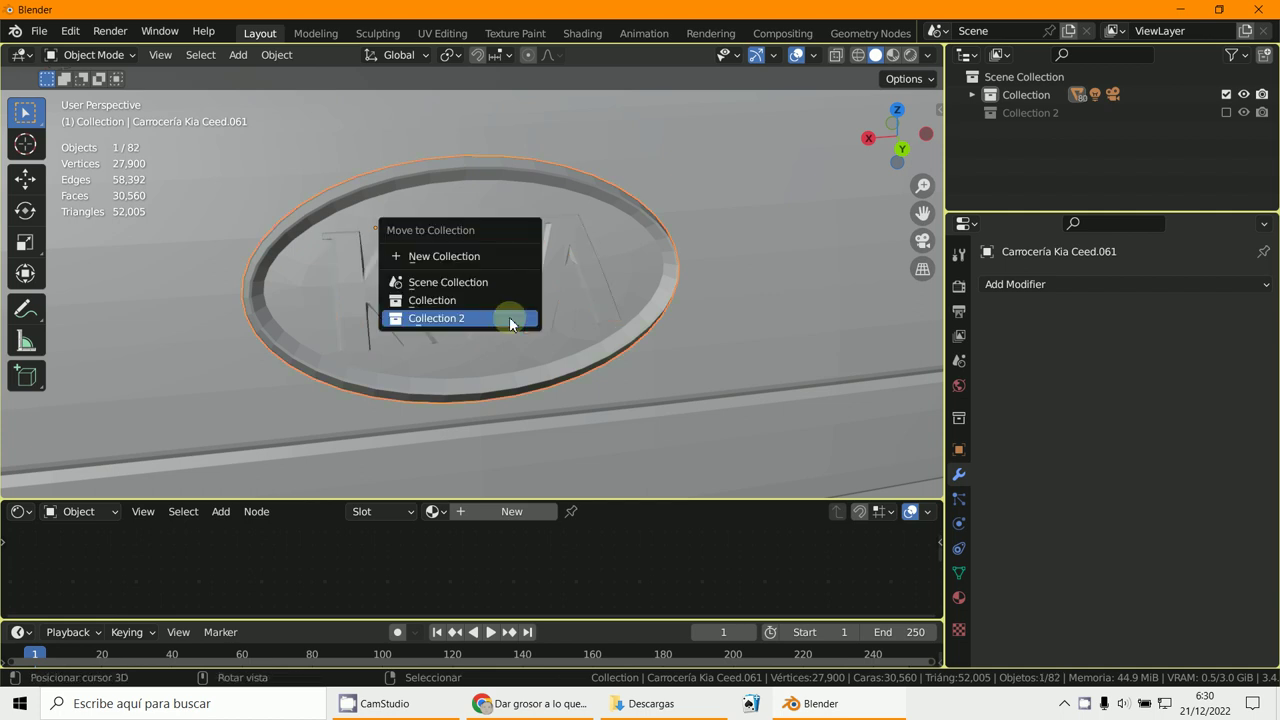
left_click(509, 316)
- Try to move the rear wiper arm into Collection 2 on its own, and undo the move
scroll(509, 316, "down", 4)
middle_click_drag(509, 316, 499, 344)
left_click(468, 298)
scroll(468, 296, "up", 5)
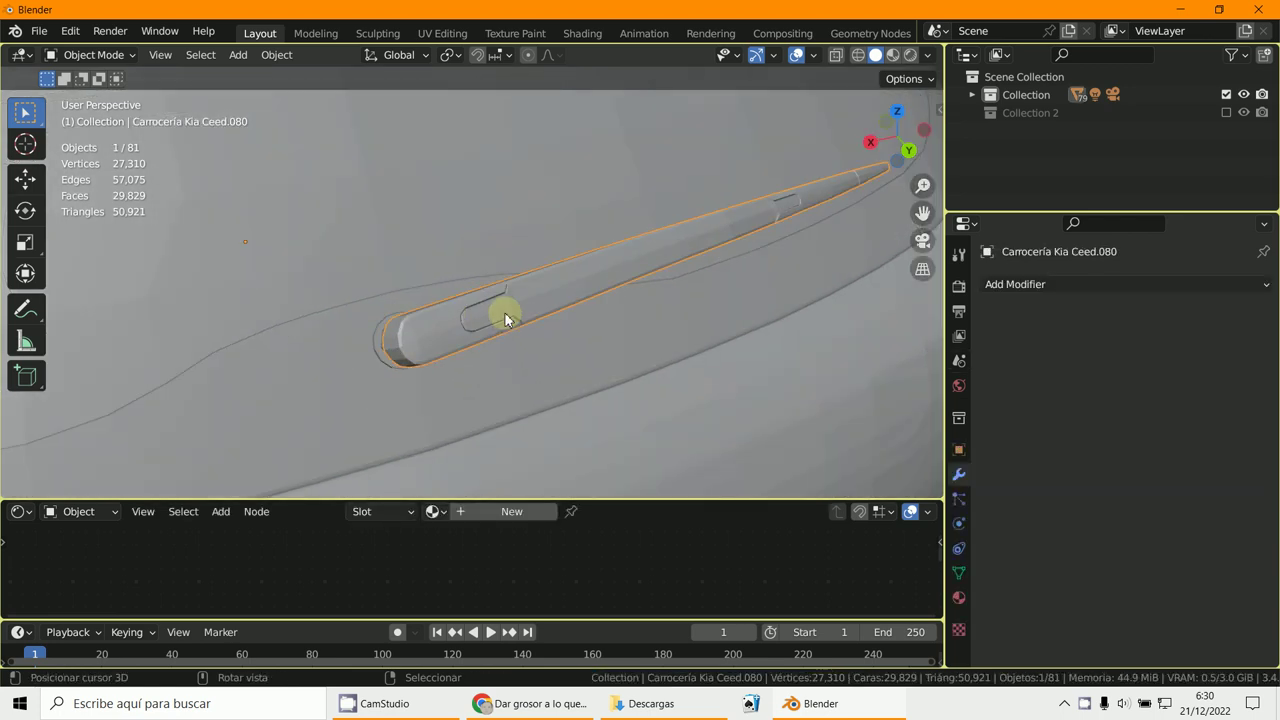
key("m")
left_click(505, 315)
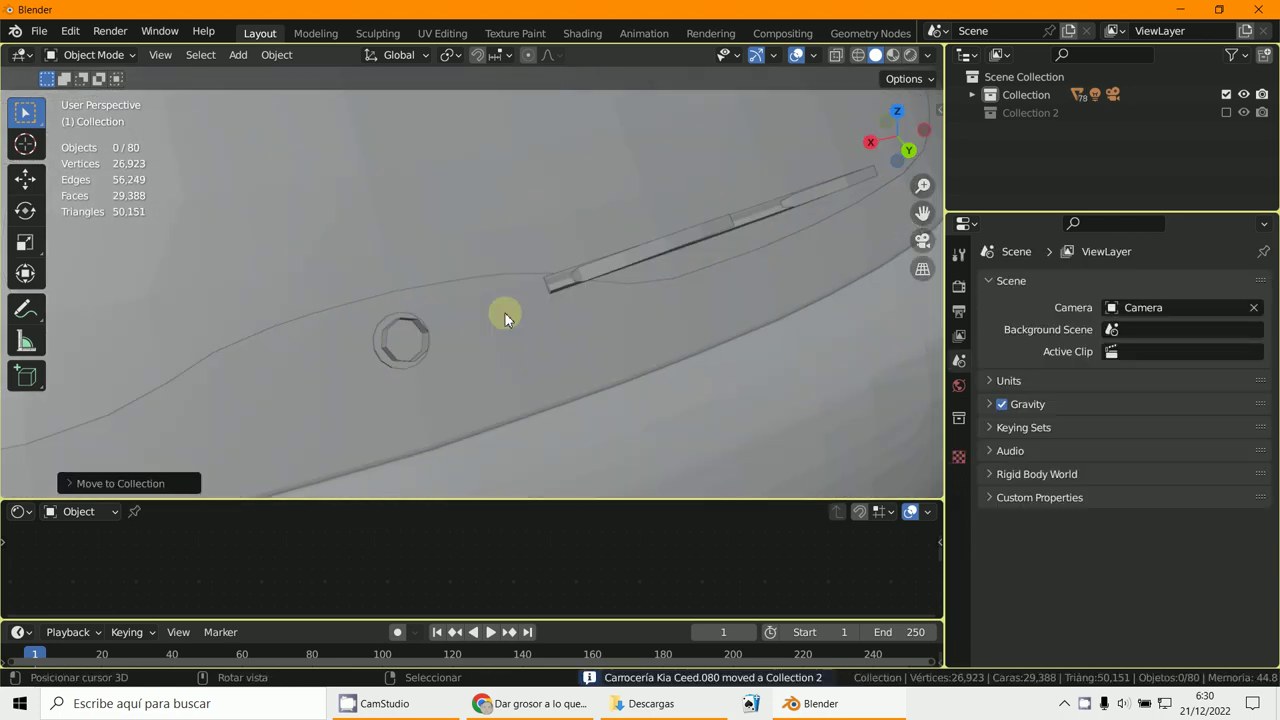
left_click(425, 328)
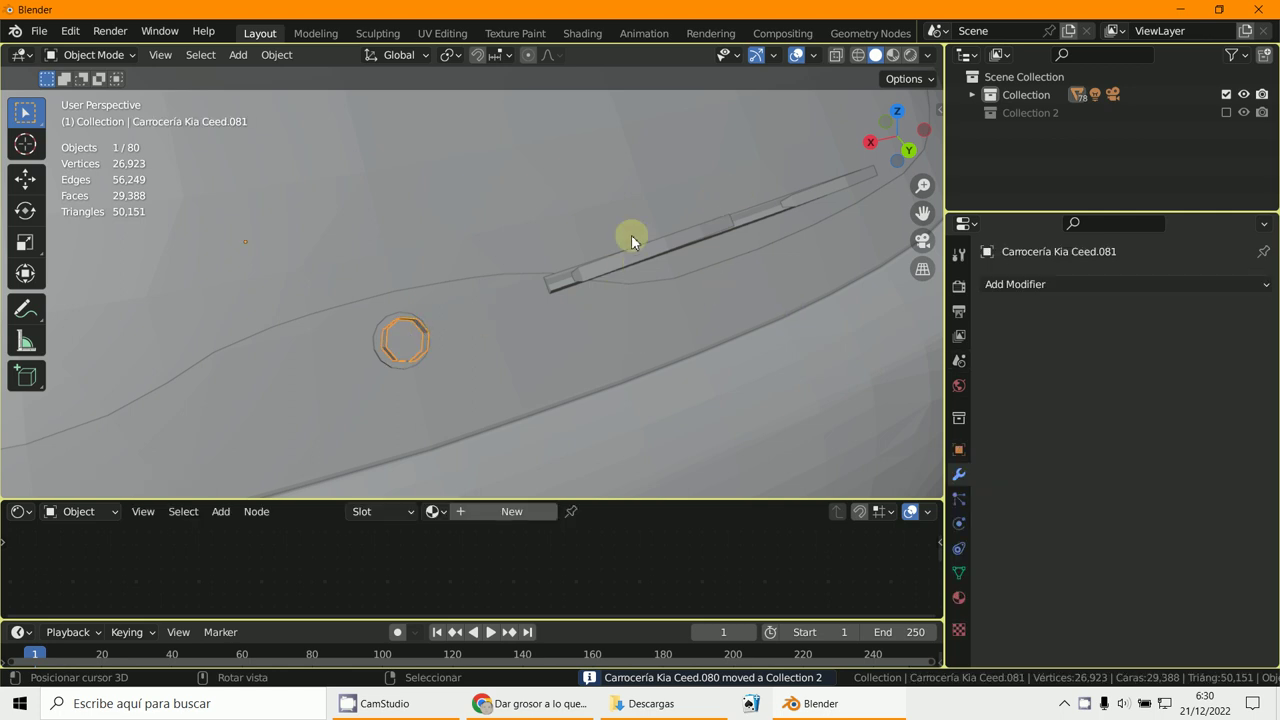
key("ctrl+z")
key("ctrl+z")
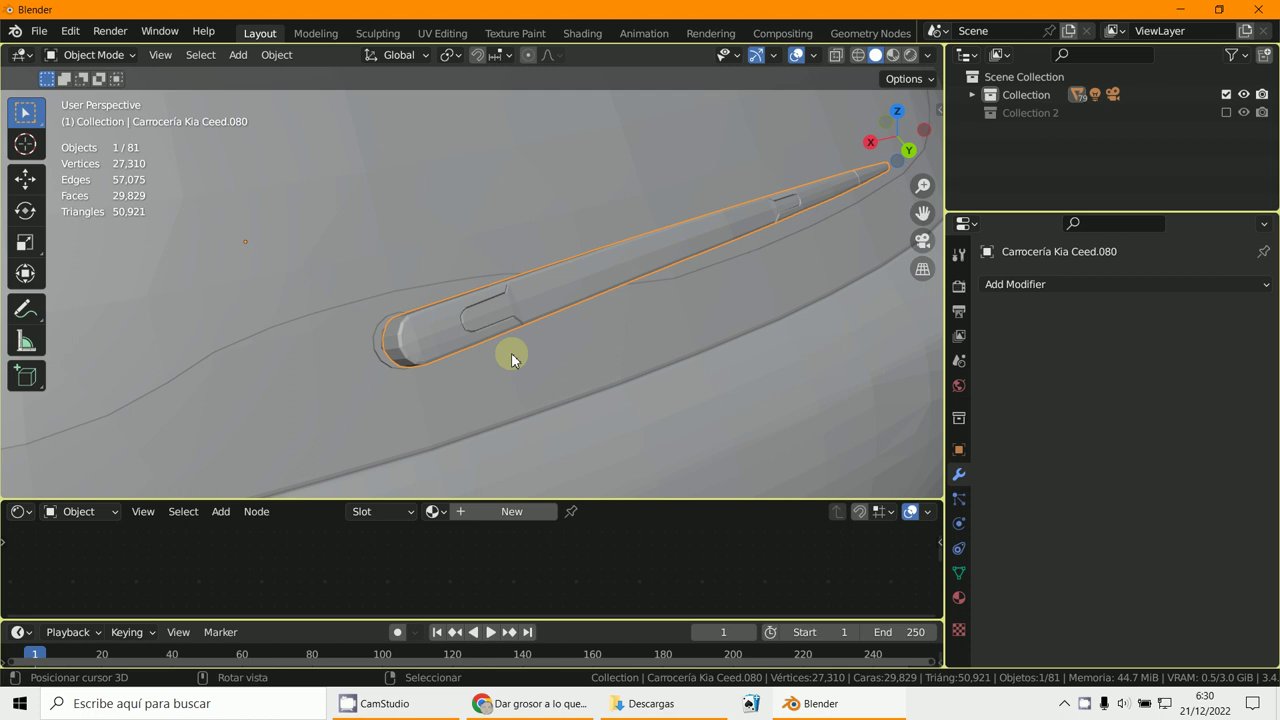
- Hide the tailgate and the two rear window pieces around the rear wiper
left_click(511, 355)
key("h")
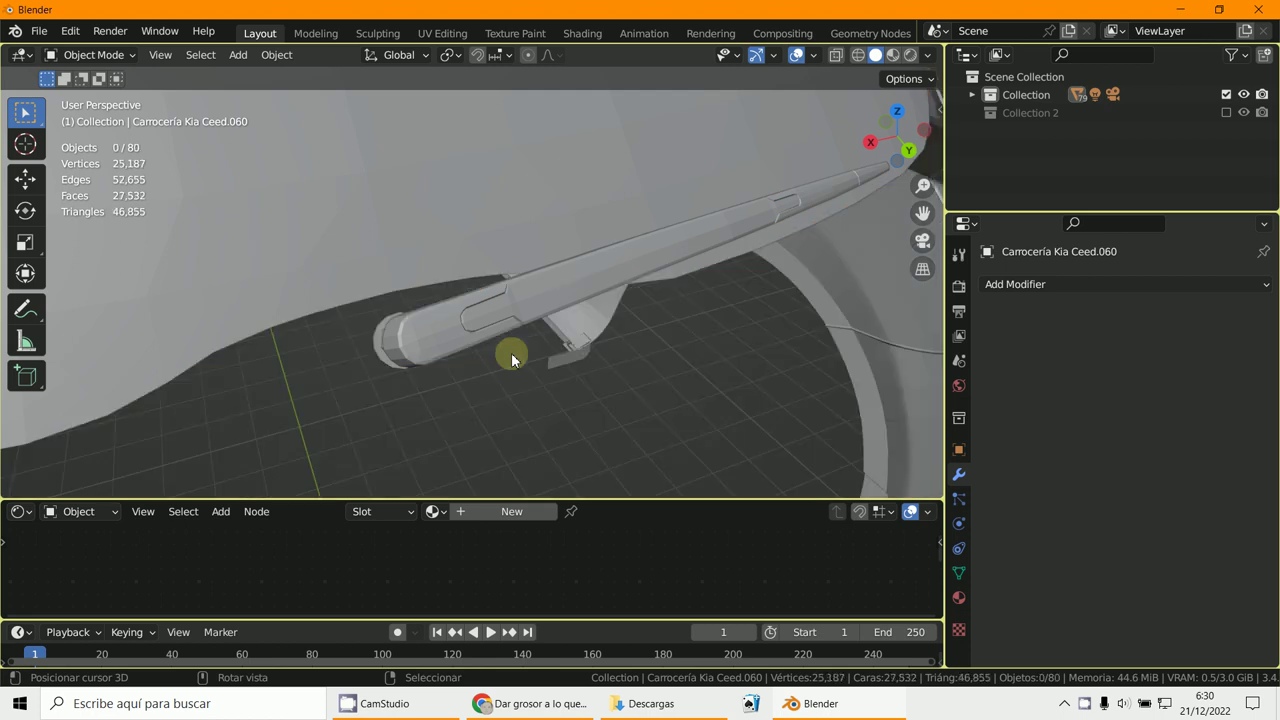
left_click(484, 233)
key("h")
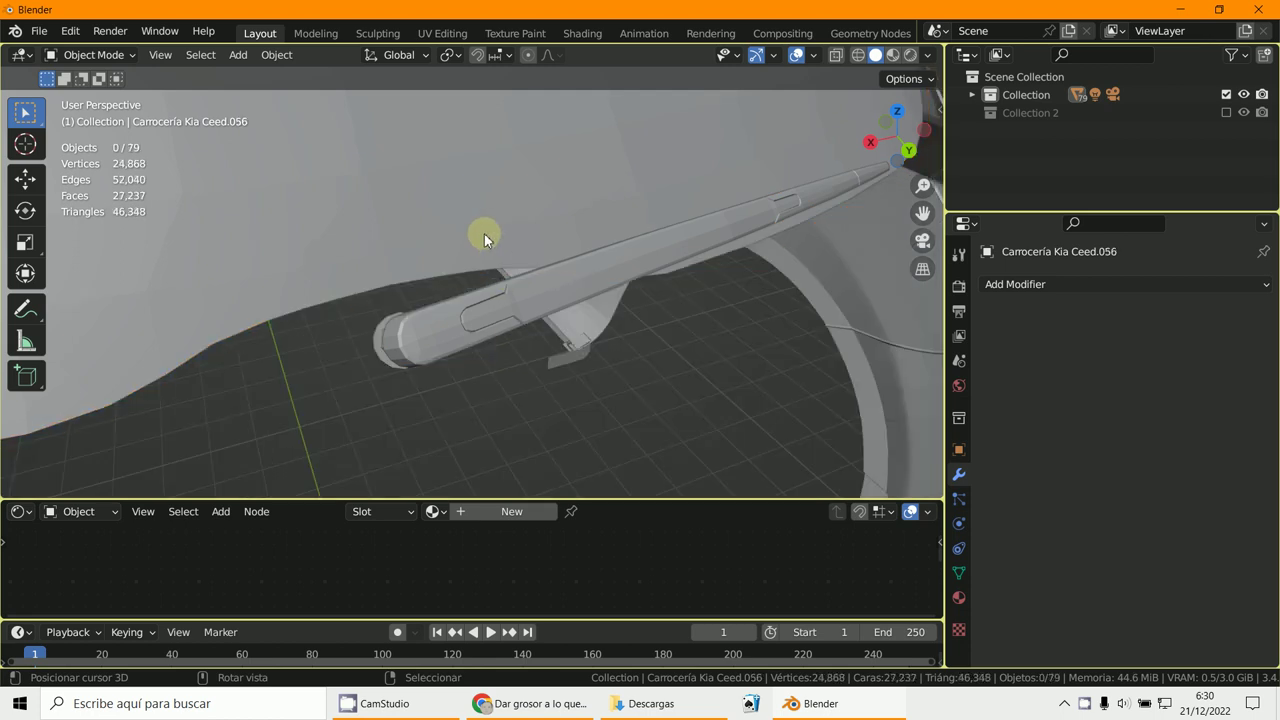
middle_click_drag(484, 233, 543, 282)
left_click(558, 234)
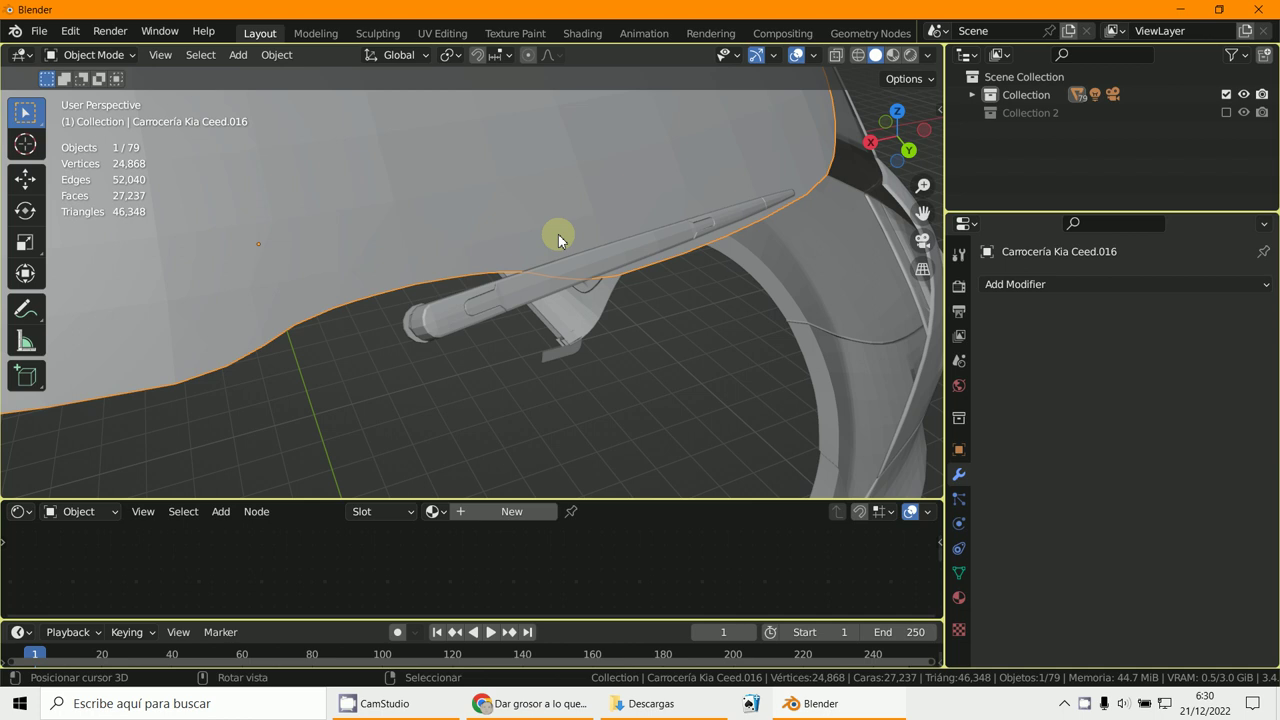
key("h")
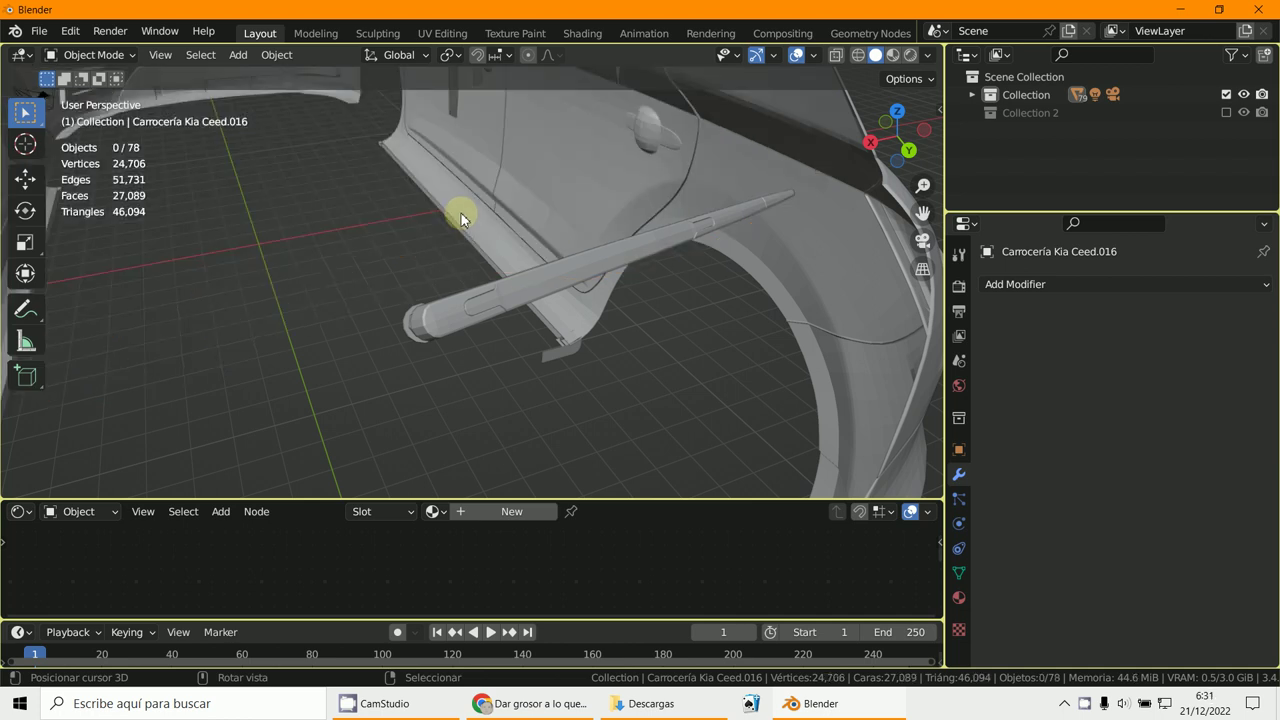
- Select five rear wiper parts together, including the arm, pivot and blade, and test-move them, cancelling the move
middle_click_drag(491, 263, 476, 330)
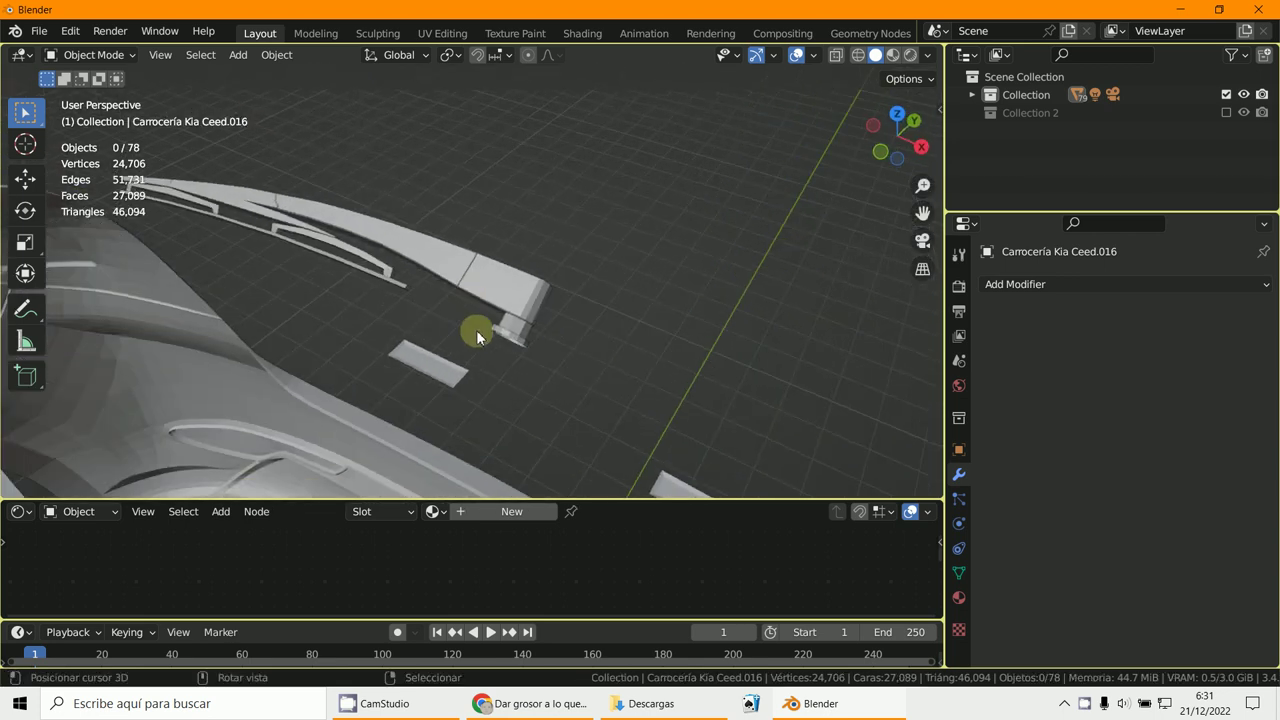
left_click(430, 268, "shift")
left_click(535, 330, "shift")
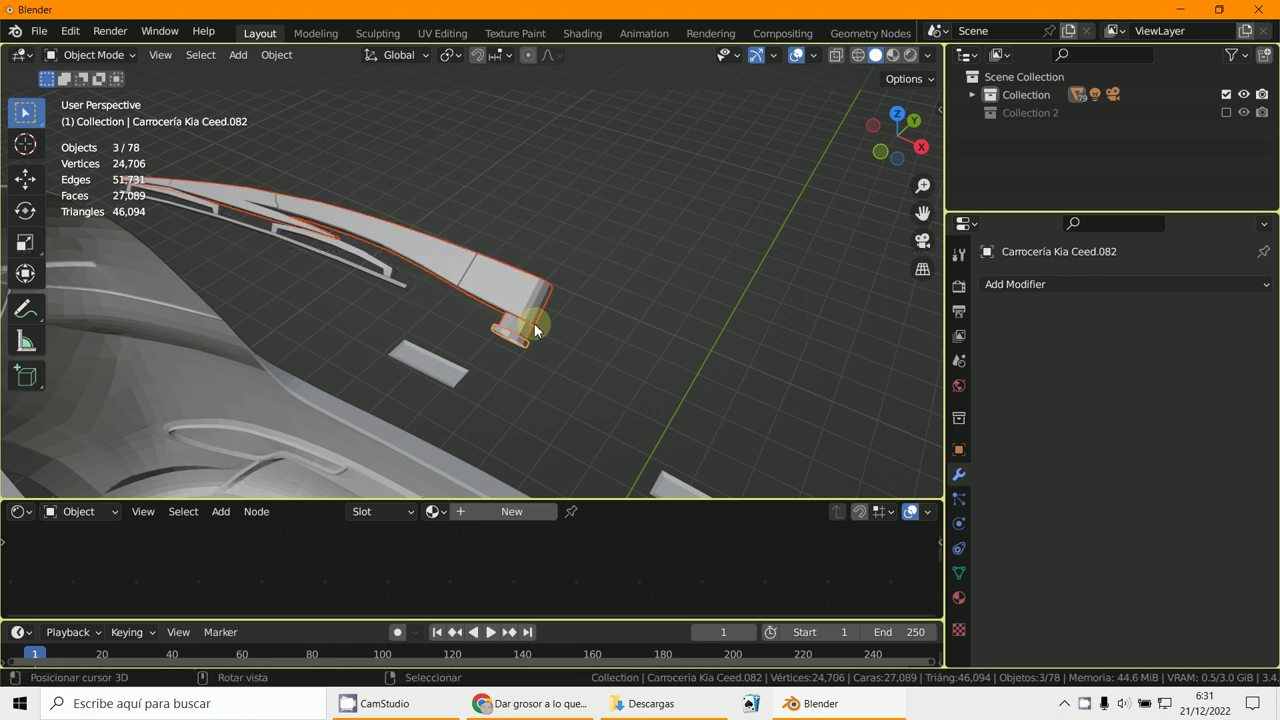
scroll(340, 249, "down", 2)
key("b")
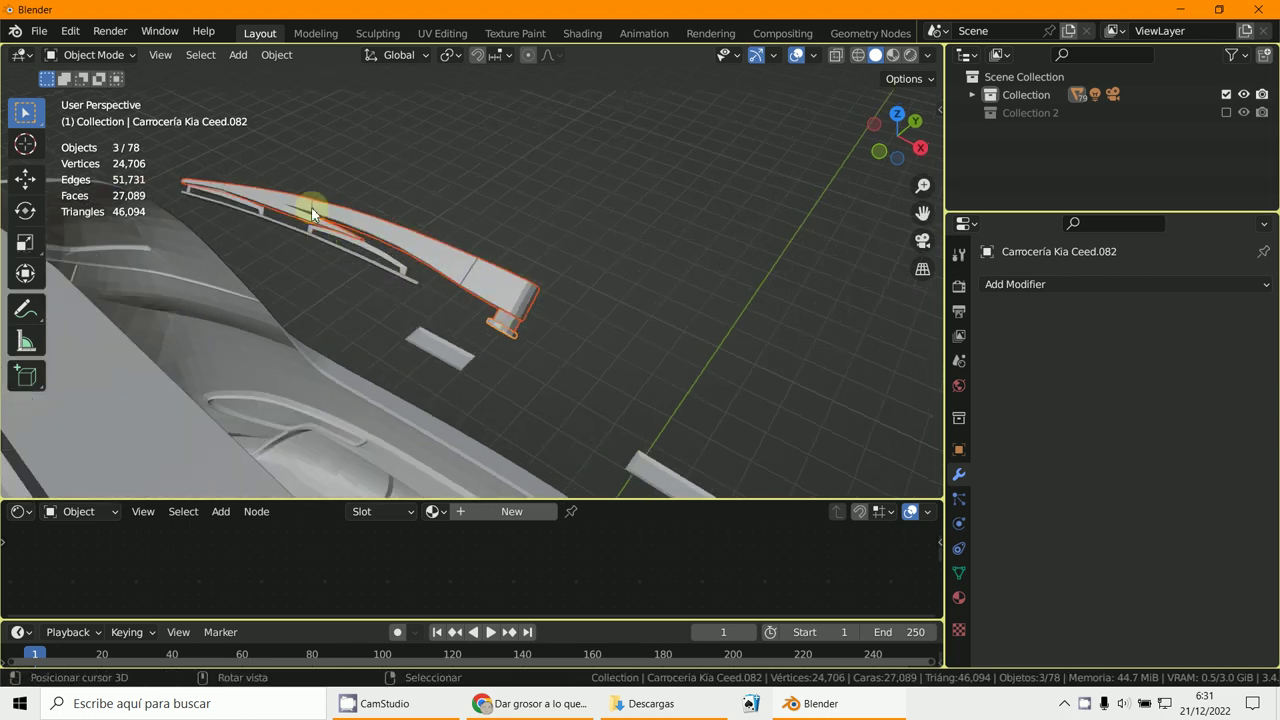
left_click_drag(311, 200, 345, 252)
key("g")
key("Escape")
key("g")
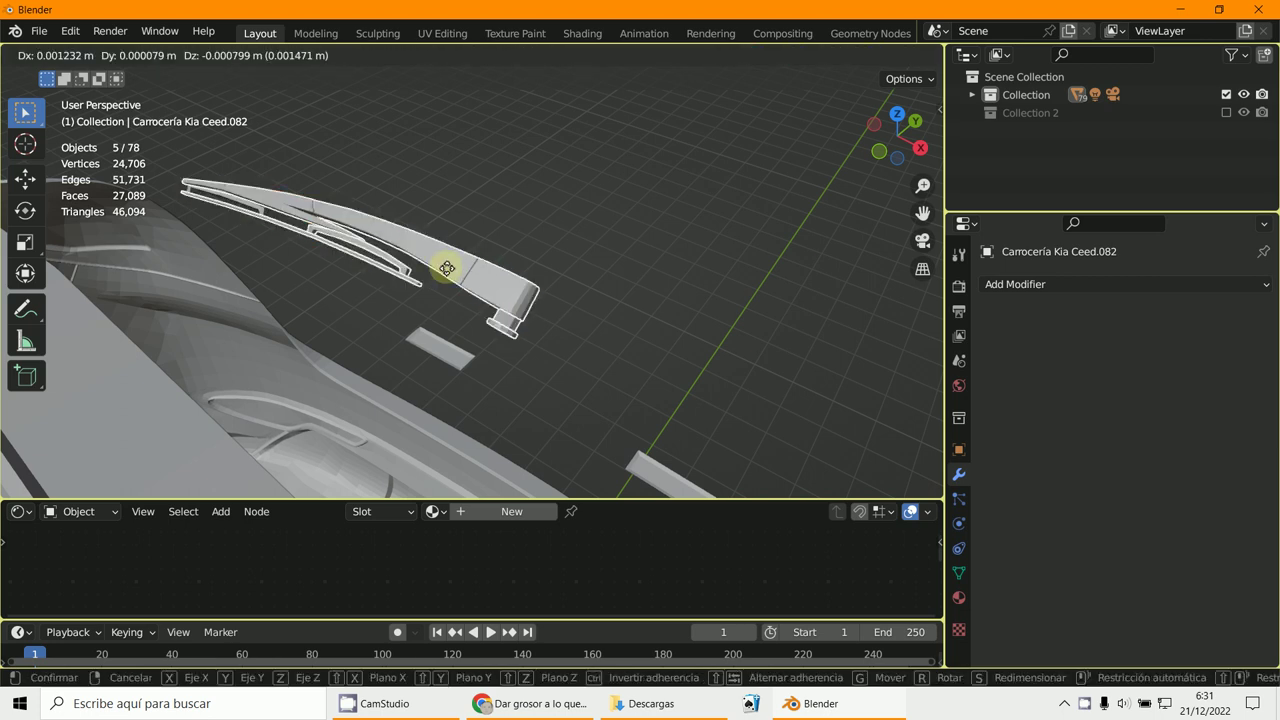
key("Escape")
- Show the selected wiper part's transform values and test-move the wiper from below to find unselected pieces, cancelling the move
middle_click_drag(513, 302, 350, 120)
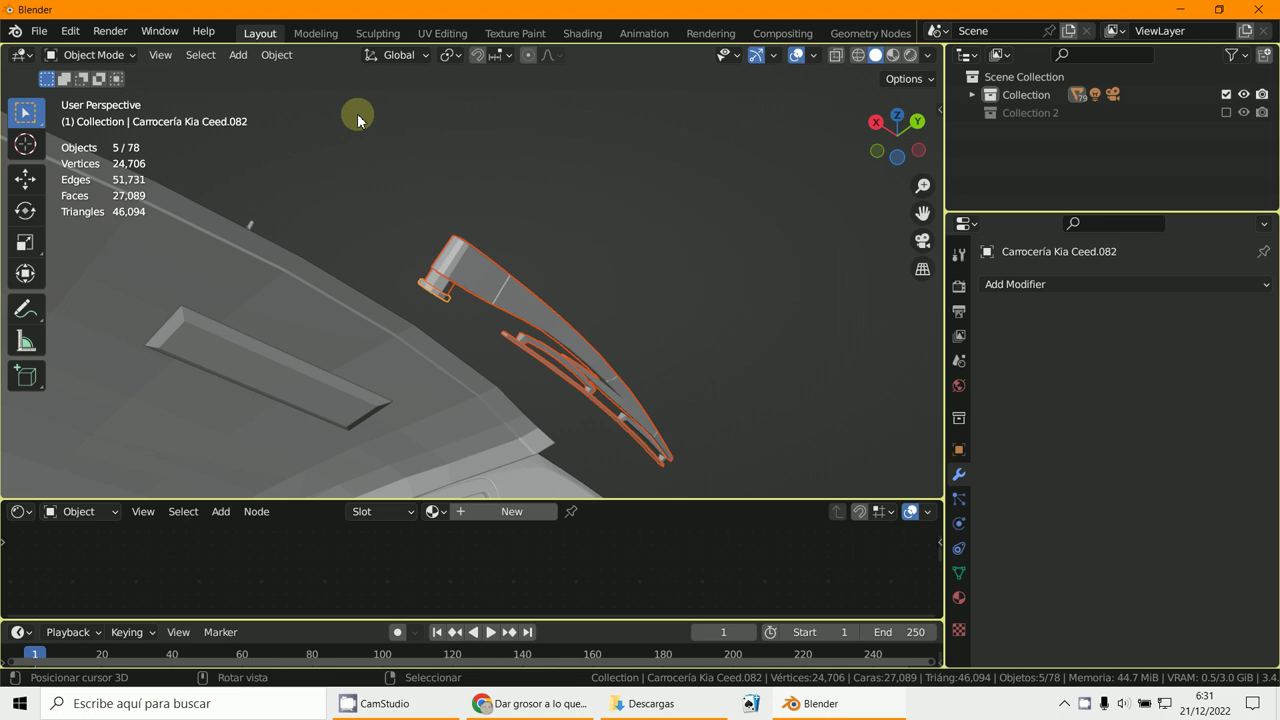
key("n")
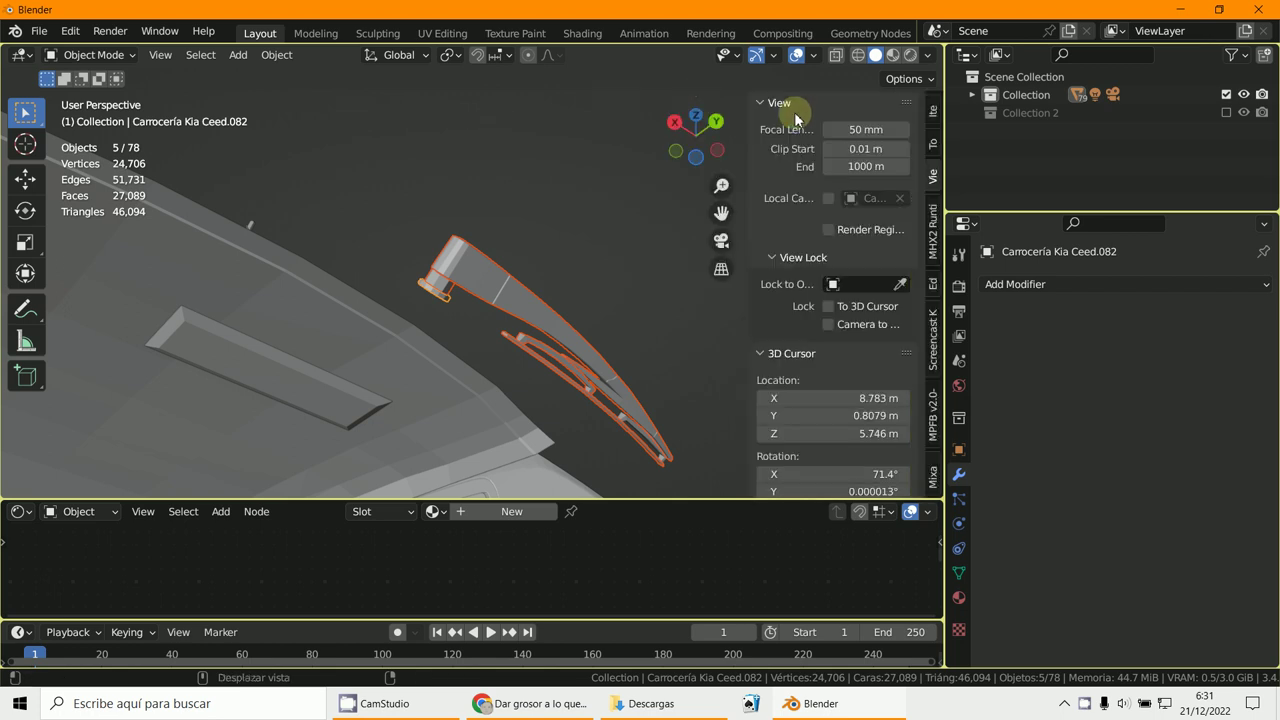
left_click(934, 110)
middle_click_drag(685, 277, 303, 376)
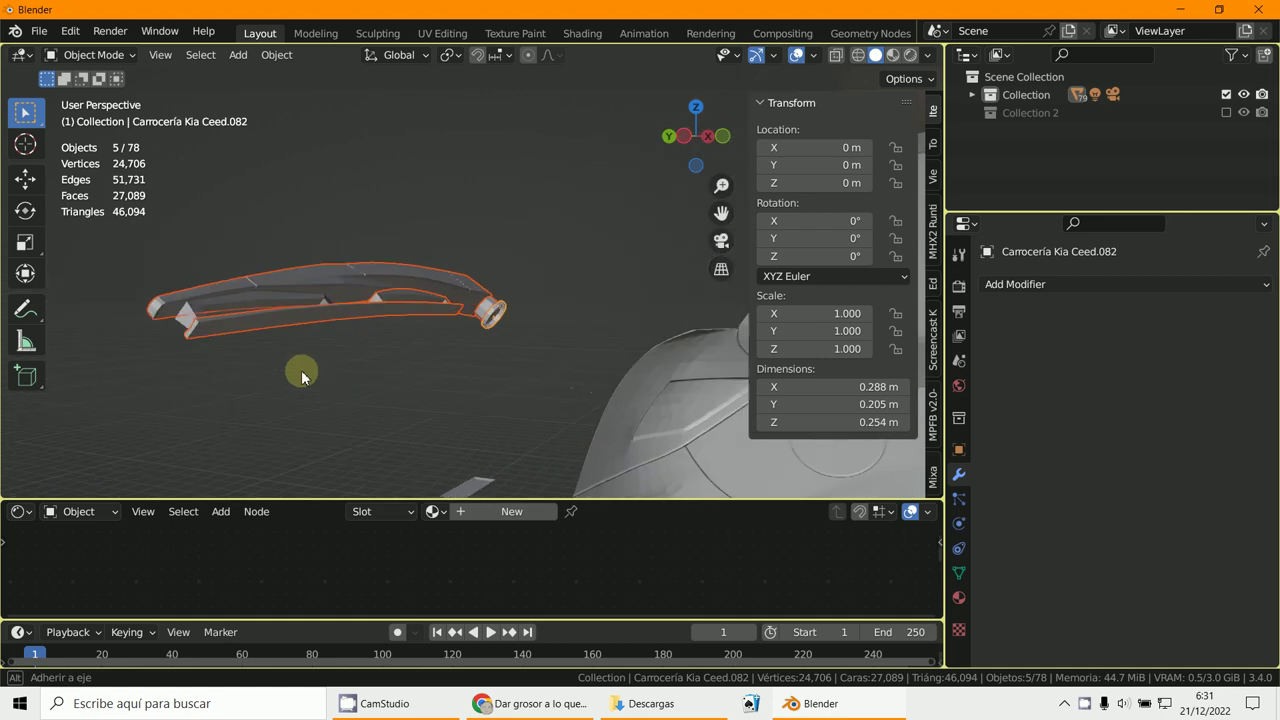
key("g")
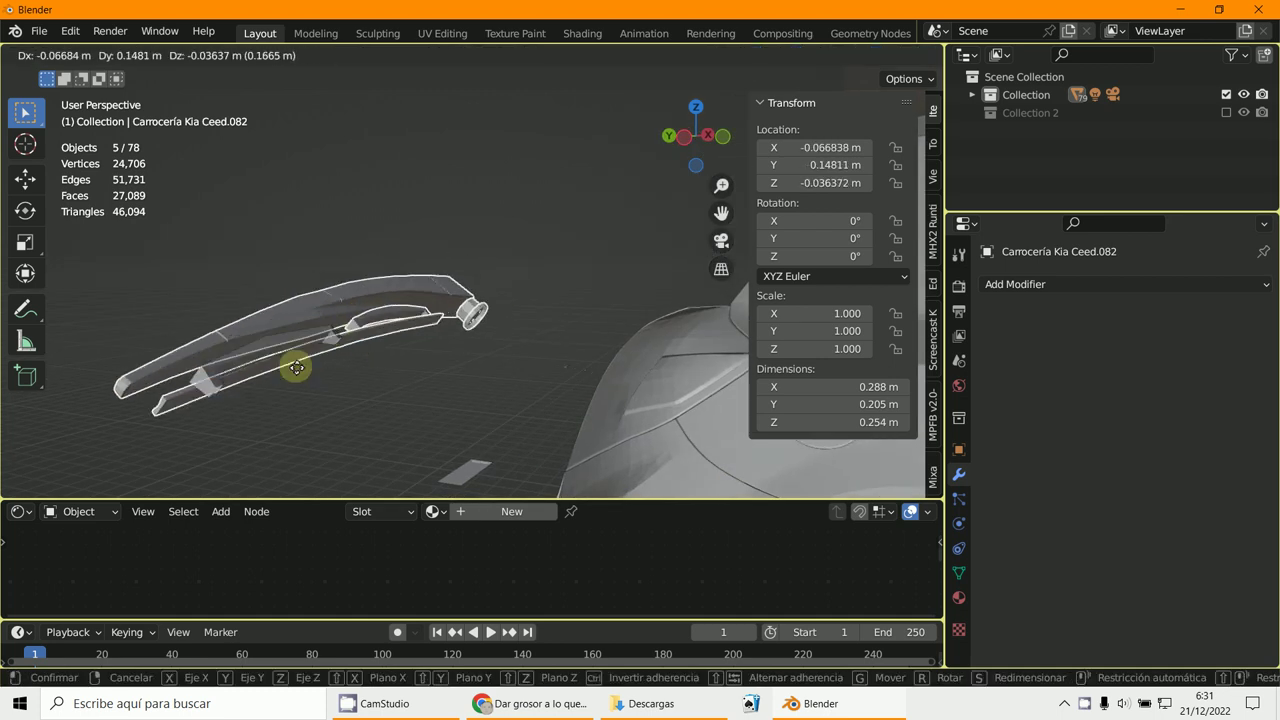
right_click(451, 303)
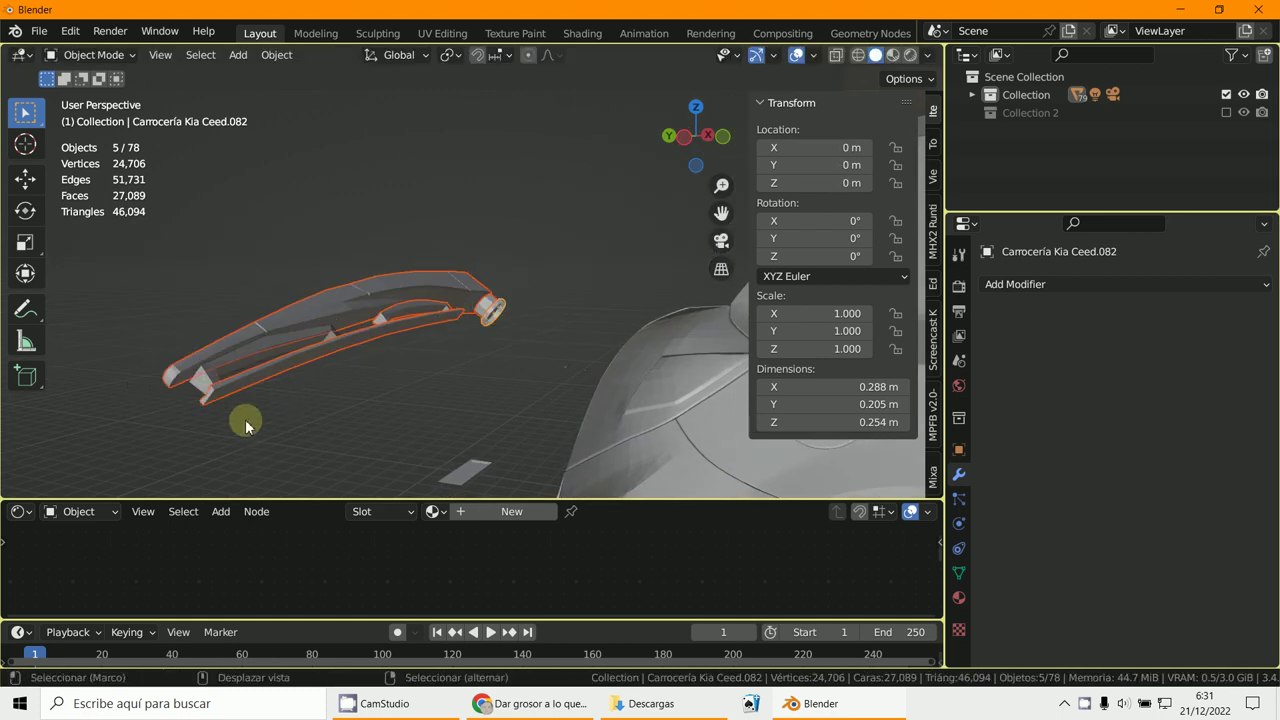
- Add the remaining blade piece to the selection, join the six rear wiper parts into one object and move it into Collection 2
left_click(204, 378, "shift")
key("g")
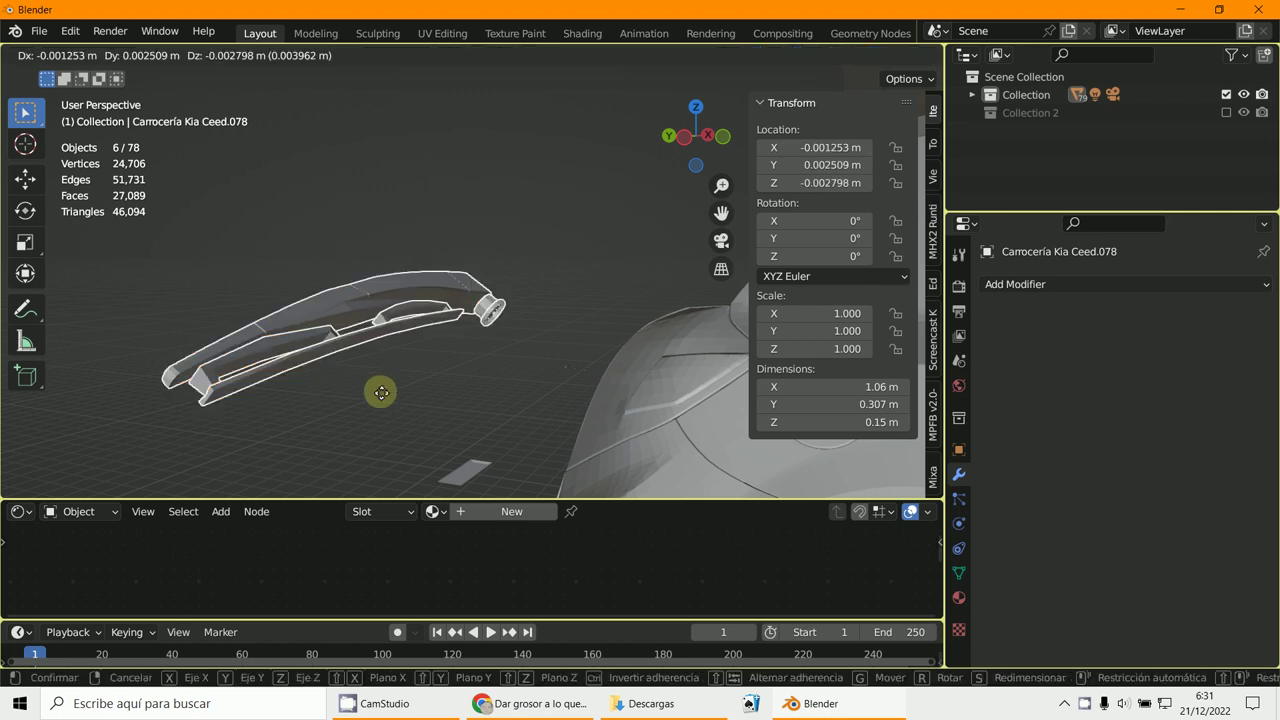
right_click(381, 372)
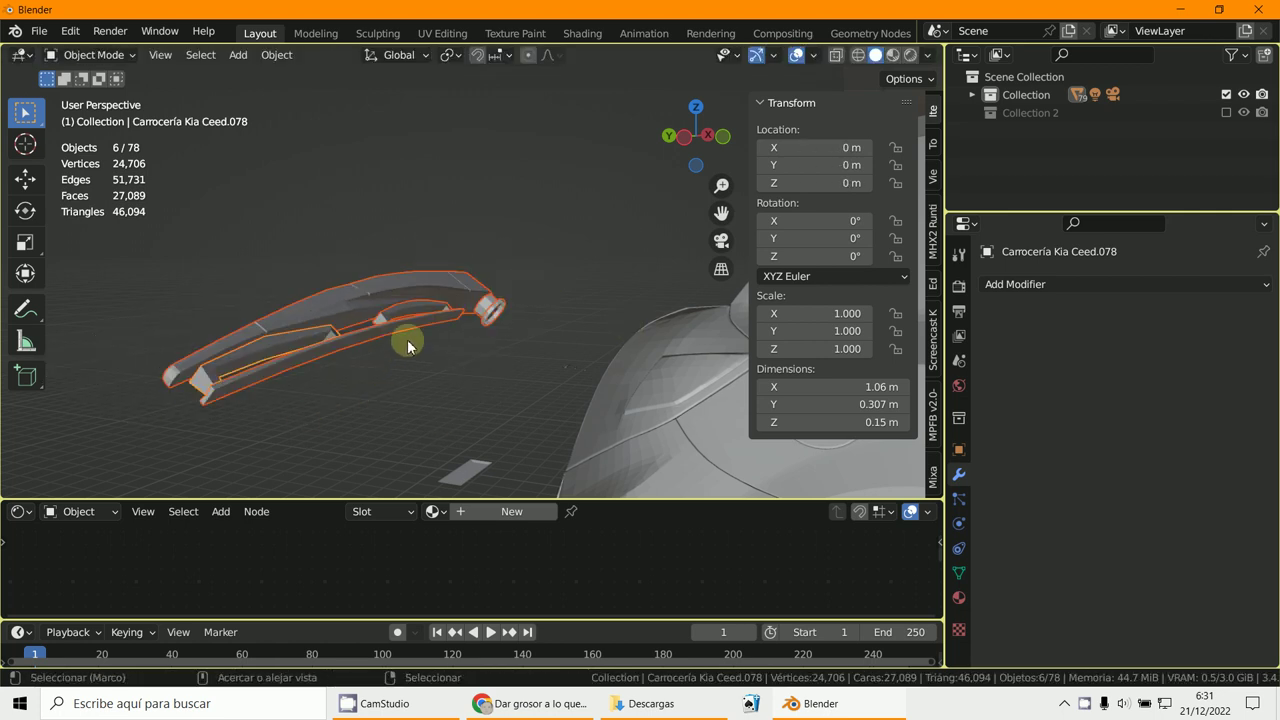
key("ctrl+j")
key("m")
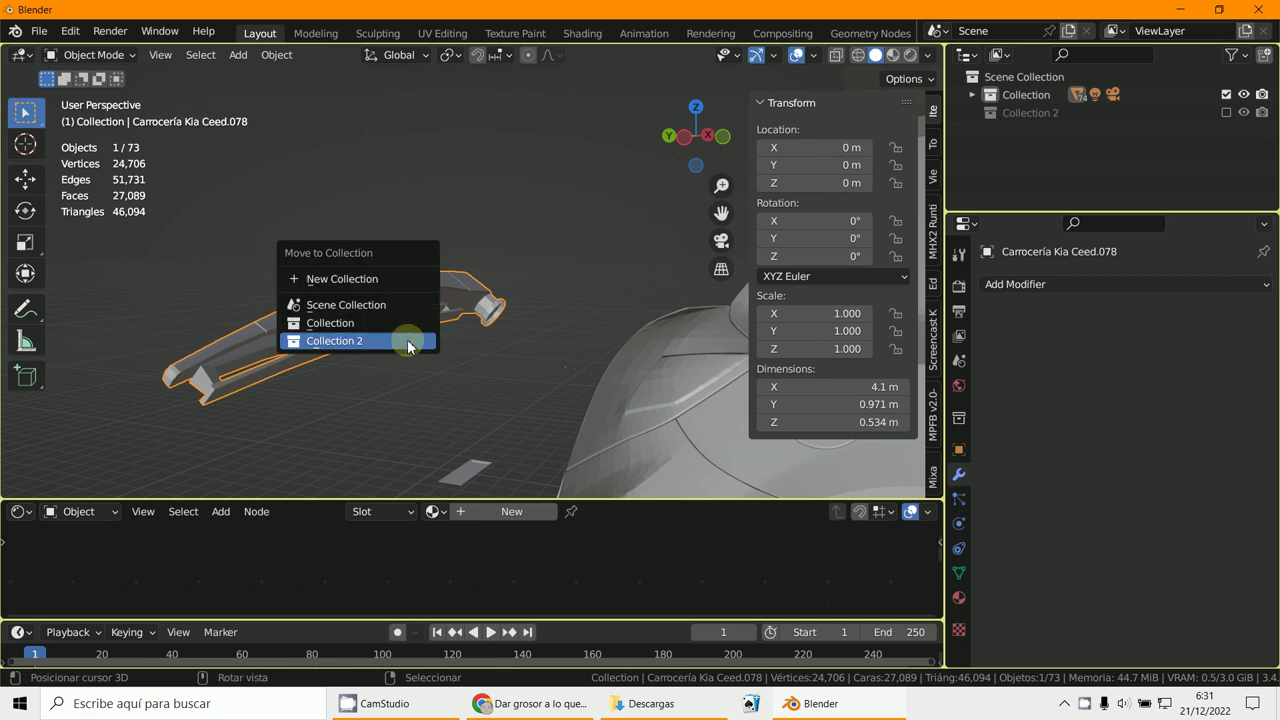
left_click(408, 338)
- Unhide the tailgate and rear window pieces, and test-move the tailgate, cancelling the move
middle_click_drag(408, 340, 460, 326)
left_click(488, 378)
key("ctrl+v")
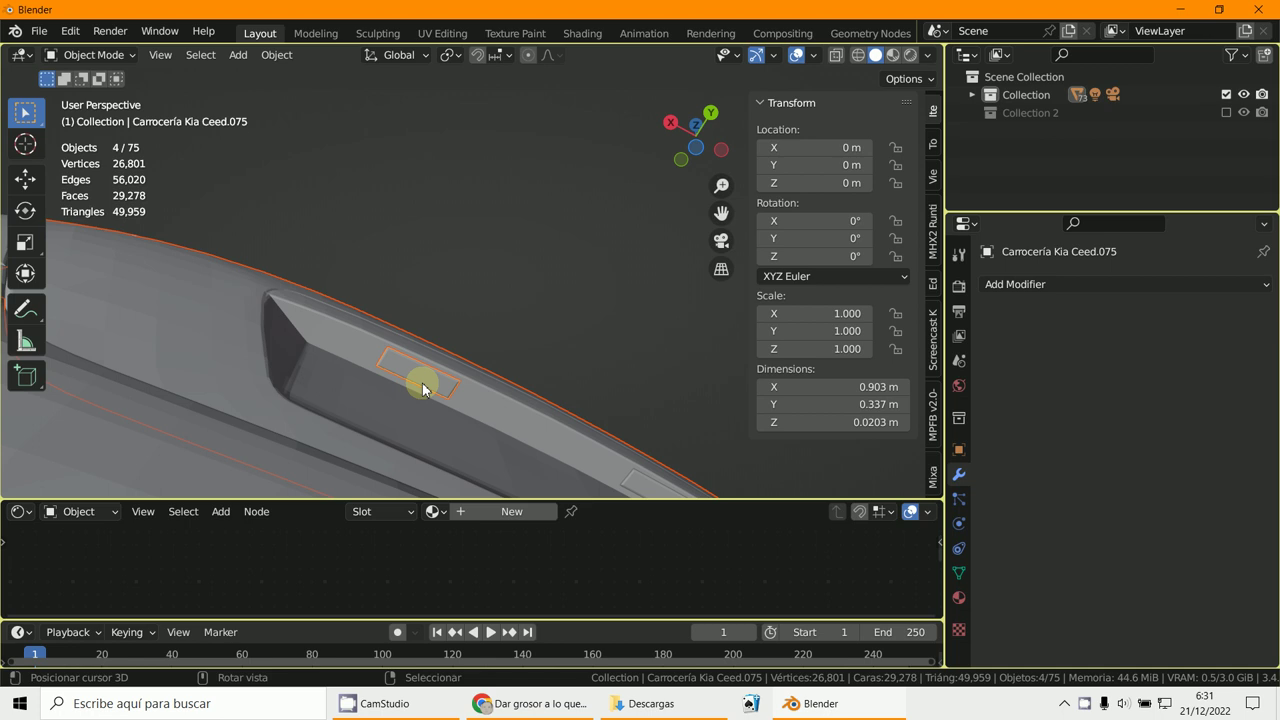
middle_click_drag(447, 398, 540, 389, "shift")
middle_click_drag(606, 428, 614, 246)
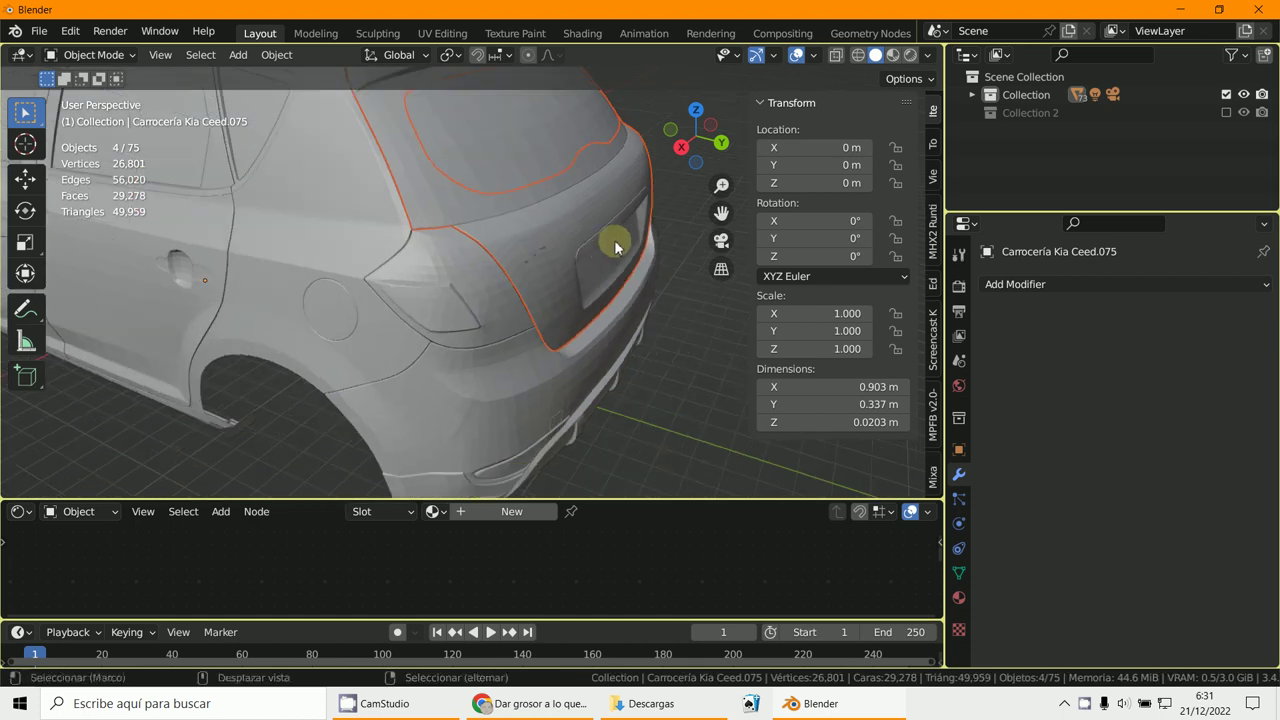
key("g")
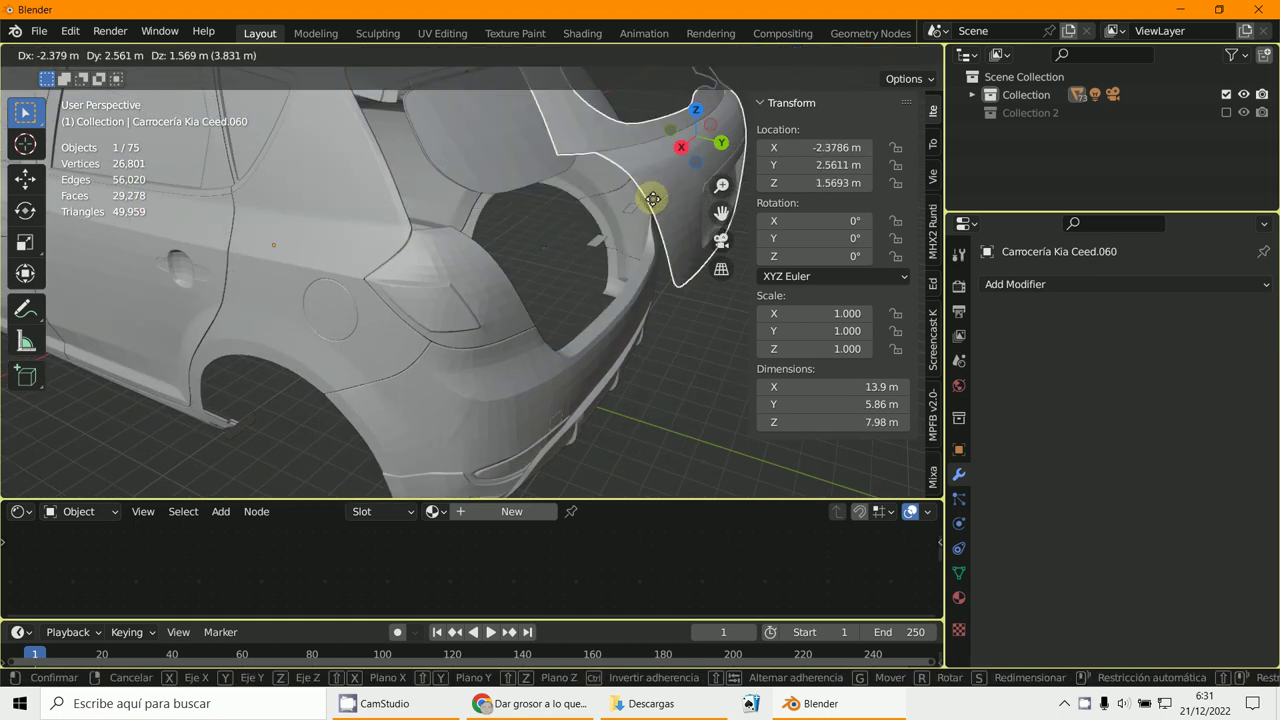
right_click(551, 234)
- Add a Solidify modifier with a thickness of 0.35 m to the front door window
middle_click_drag(551, 234, 559, 294, "shift")
right_click(460, 313)
scroll(366, 277, "down", 5)
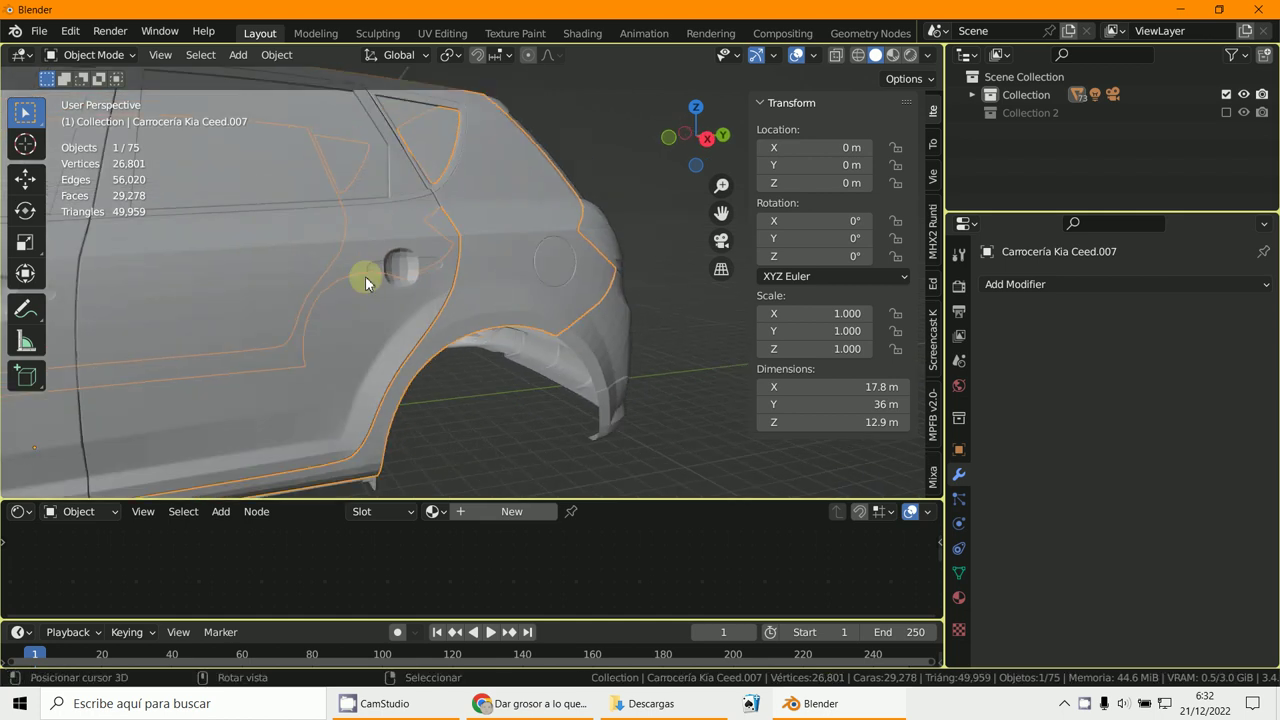
middle_click_drag(366, 277, 438, 316)
scroll(438, 316, "up", 2)
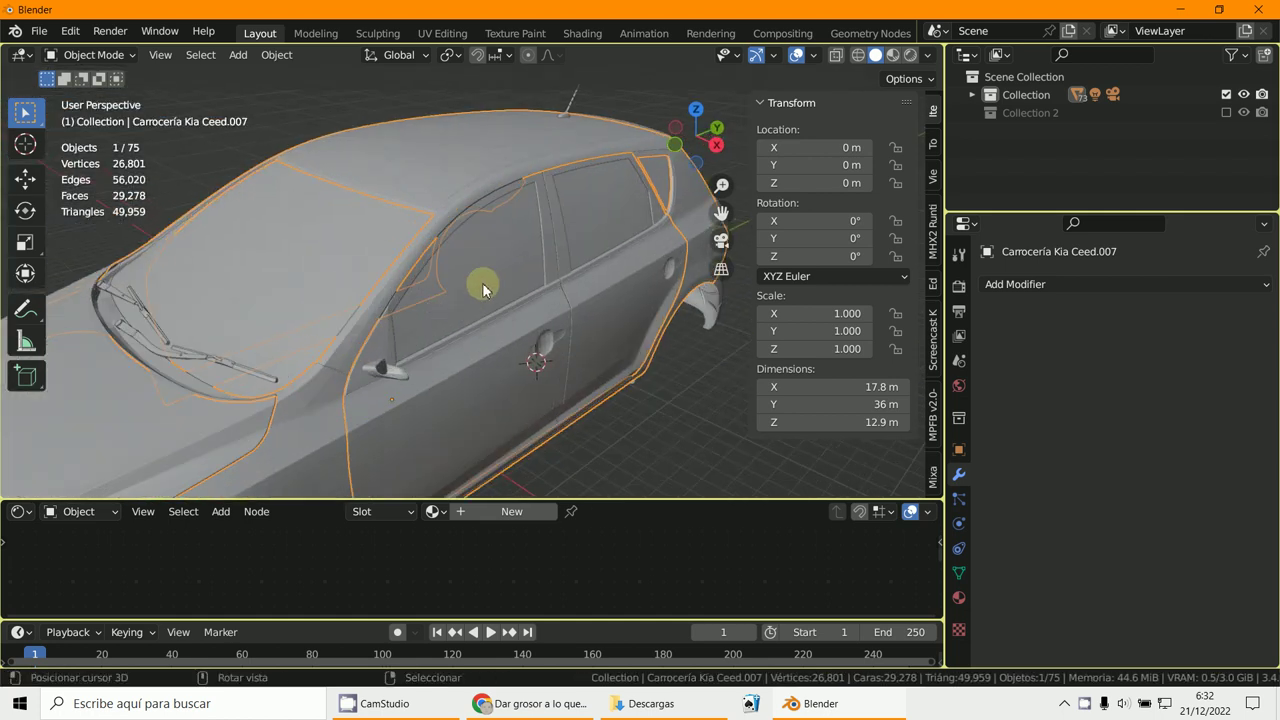
right_click(518, 297)
middle_click_drag(444, 393, 429, 323)
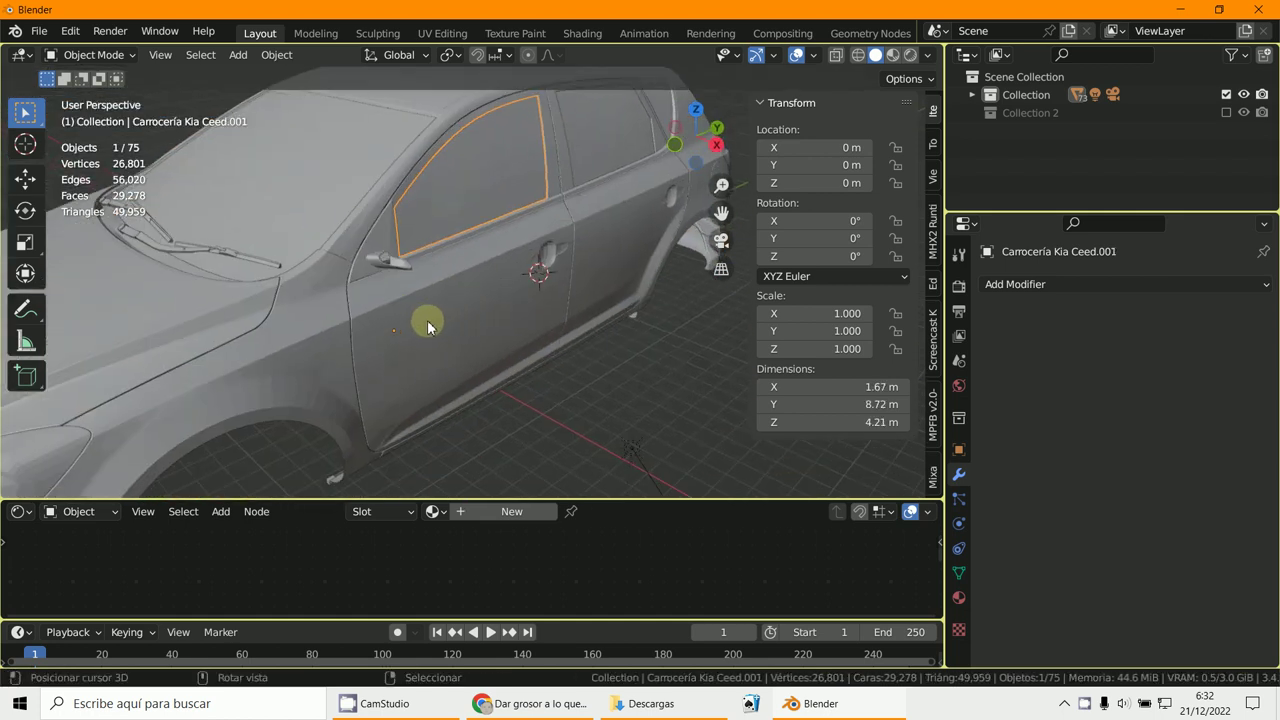
scroll(429, 323, "up", 2)
left_click(1050, 287)
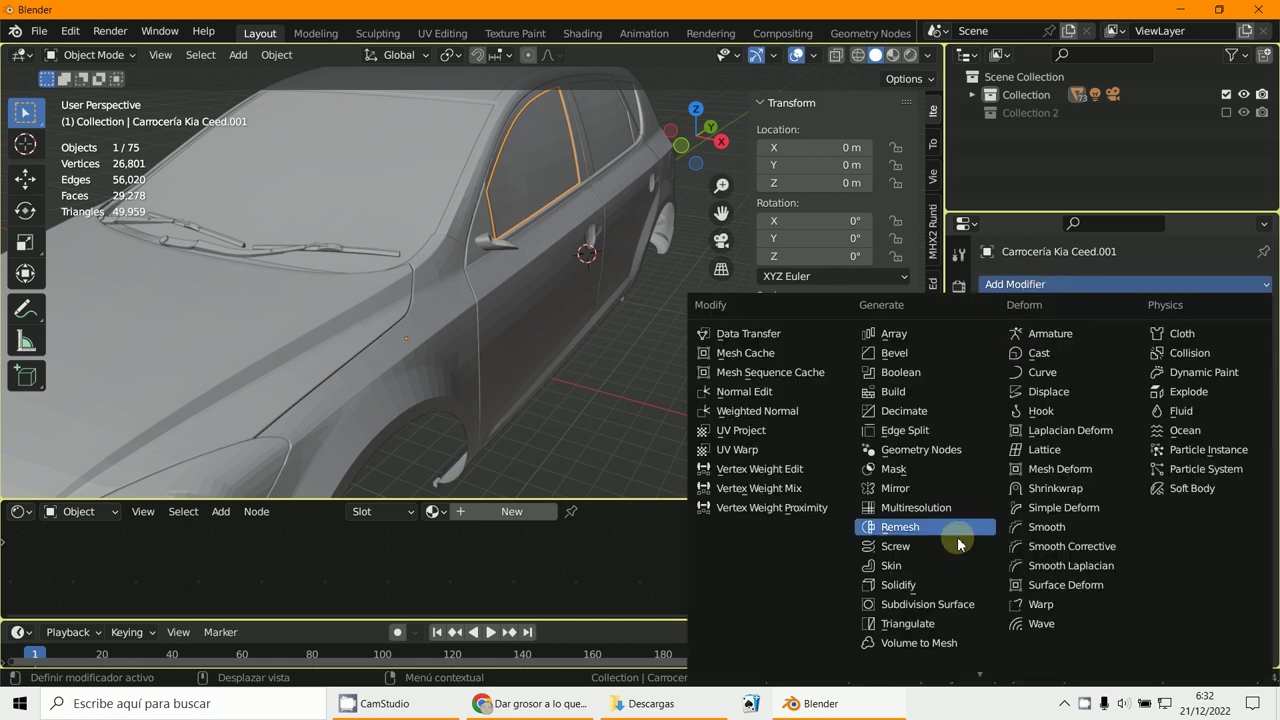
left_click(921, 586)
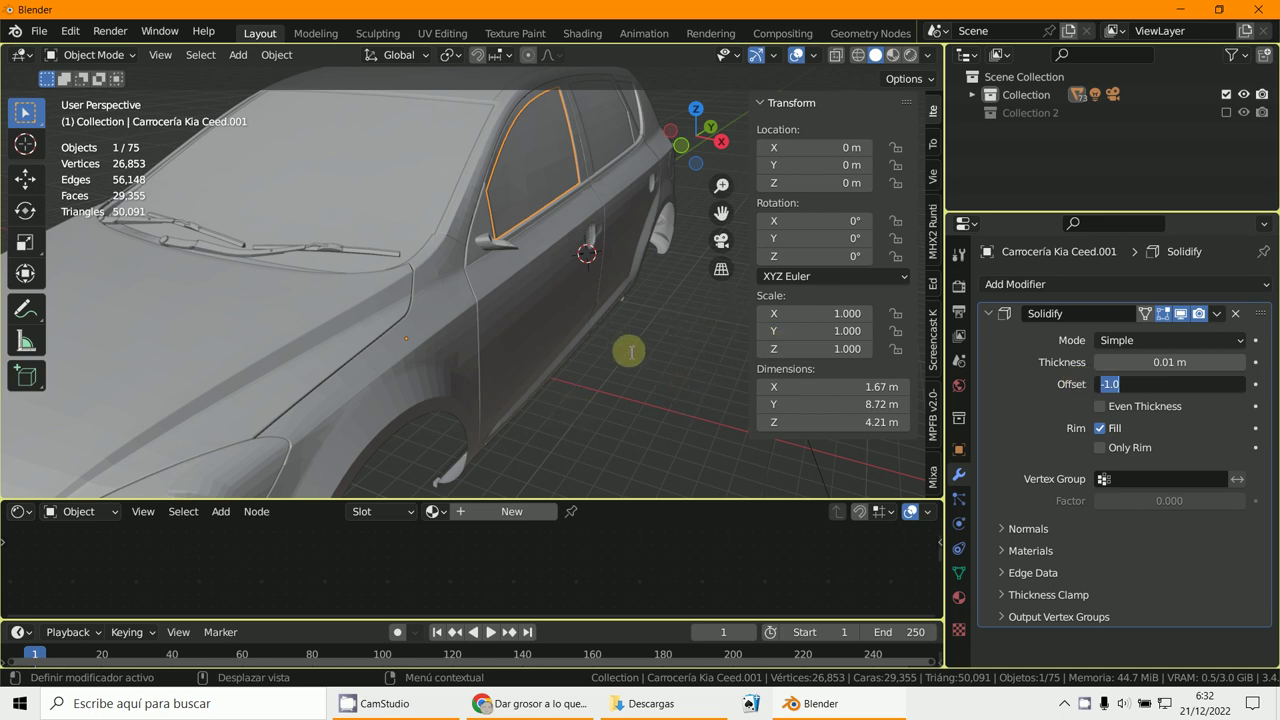
left_click_drag(1143, 363, 569, 362)
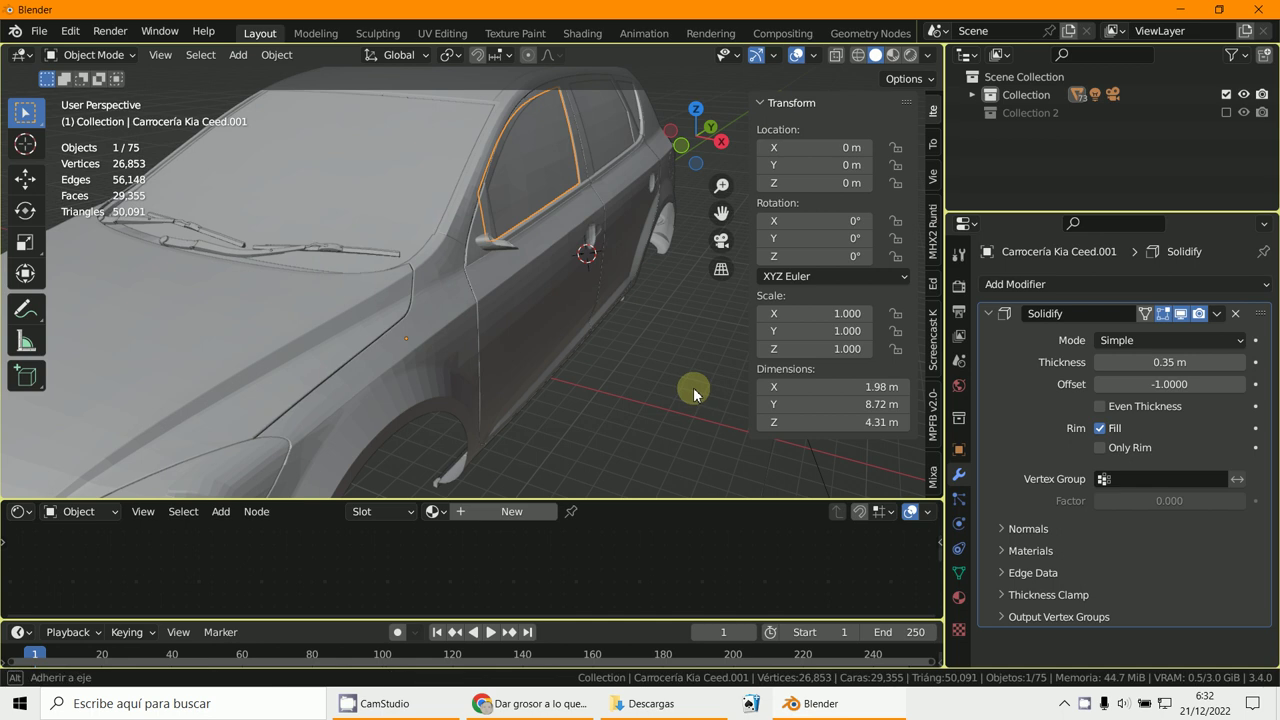
- Inspect the thickened front door window from inside the car, and remove its Solidify modifier
middle_click_drag(693, 387, 212, 196)
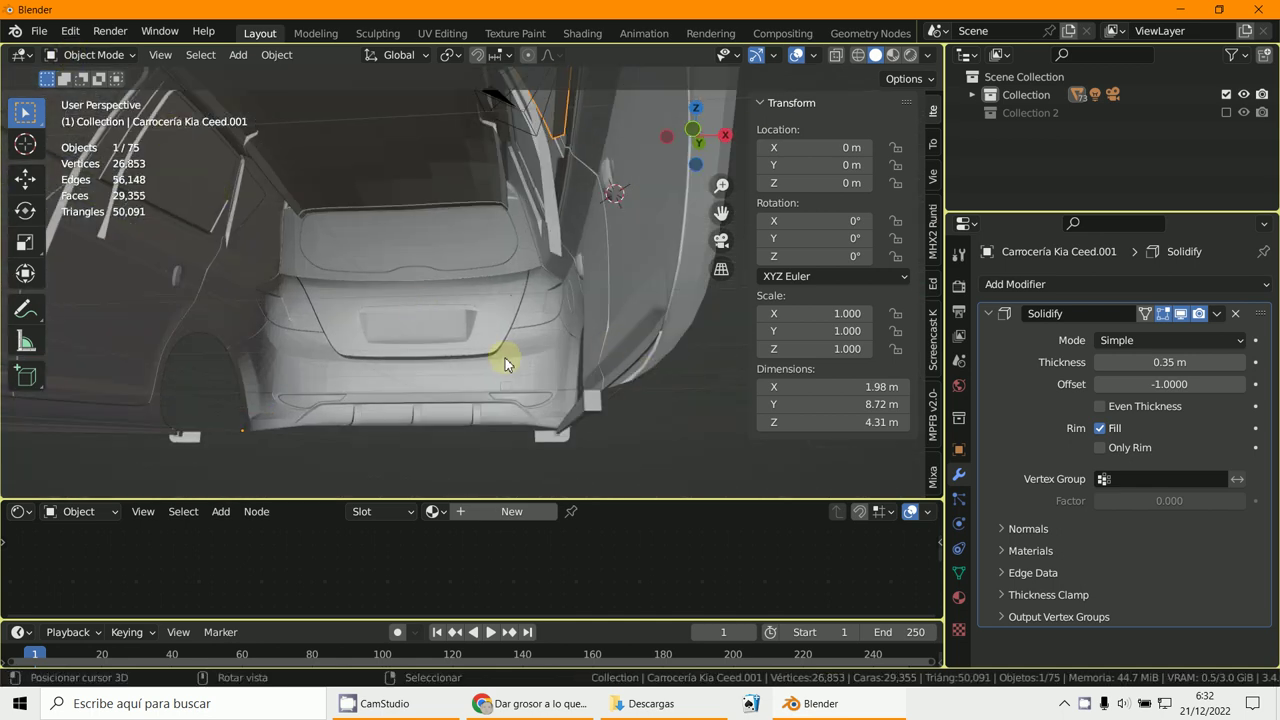
middle_click_drag(505, 360, 433, 320)
left_click(453, 332)
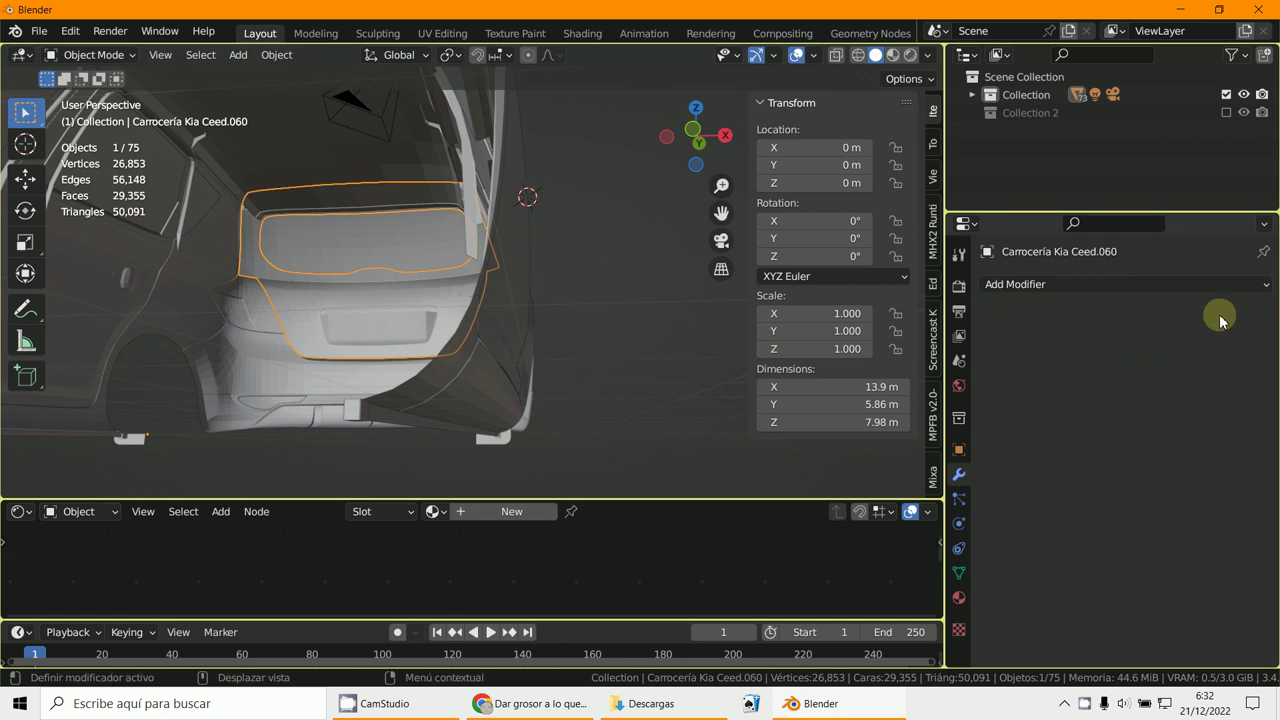
middle_click_drag(571, 386, 596, 405)
key("ctrl+z")
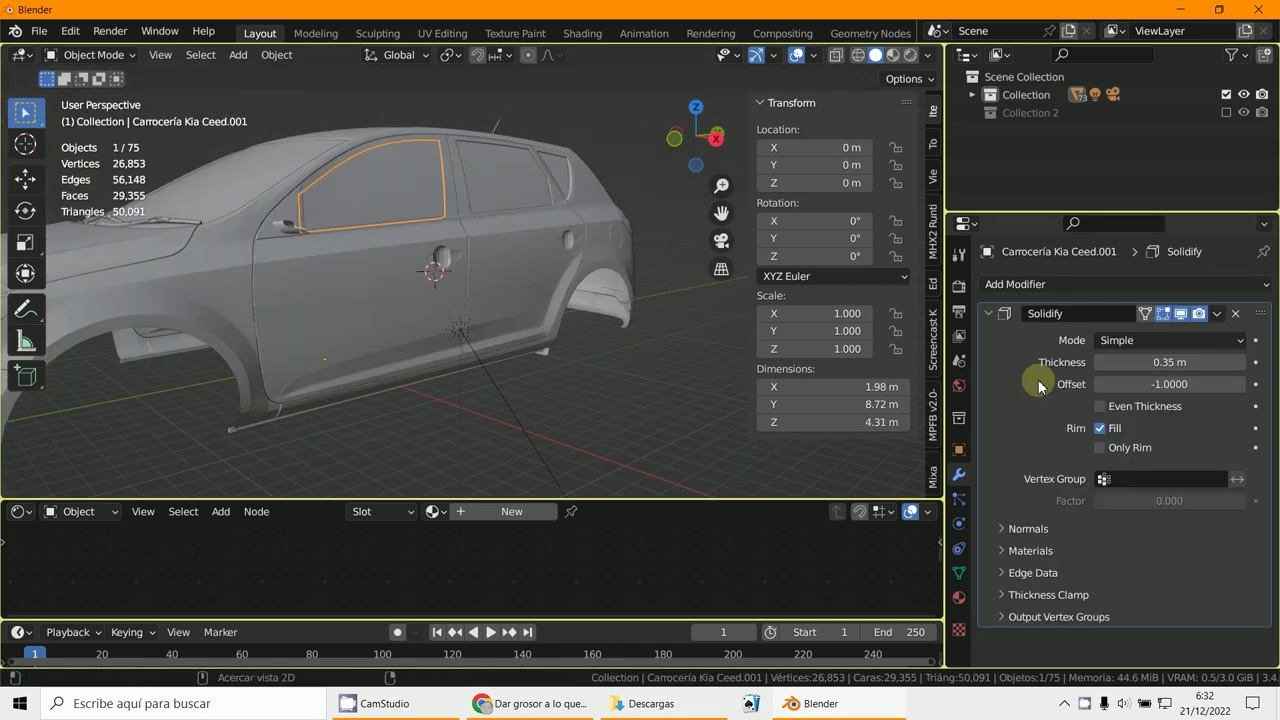
left_click(1248, 311)
- Join the three roof antenna pieces into one object and move it into Collection 2
scroll(457, 386, "down", 3)
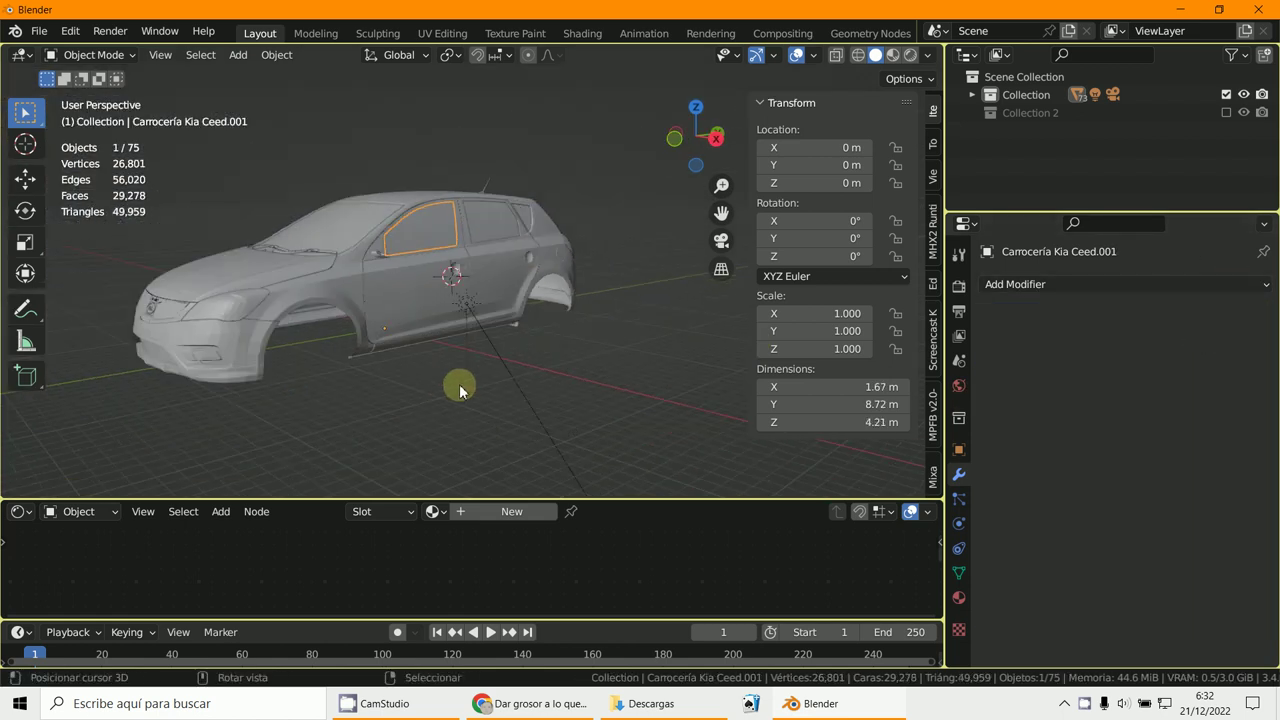
middle_click_drag(457, 386, 426, 408)
middle_click_drag(490, 372, 551, 271)
scroll(551, 271, "up", 3)
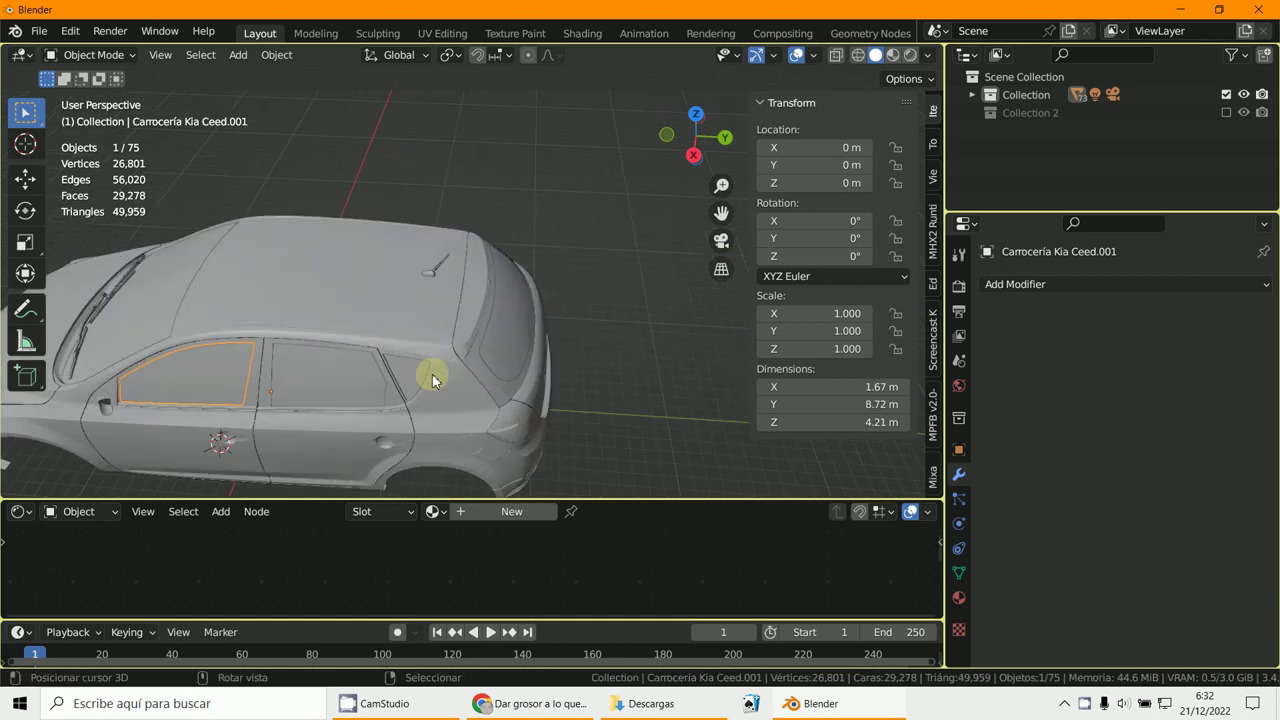
middle_click_drag(429, 371, 485, 322)
scroll(434, 262, "up", 4)
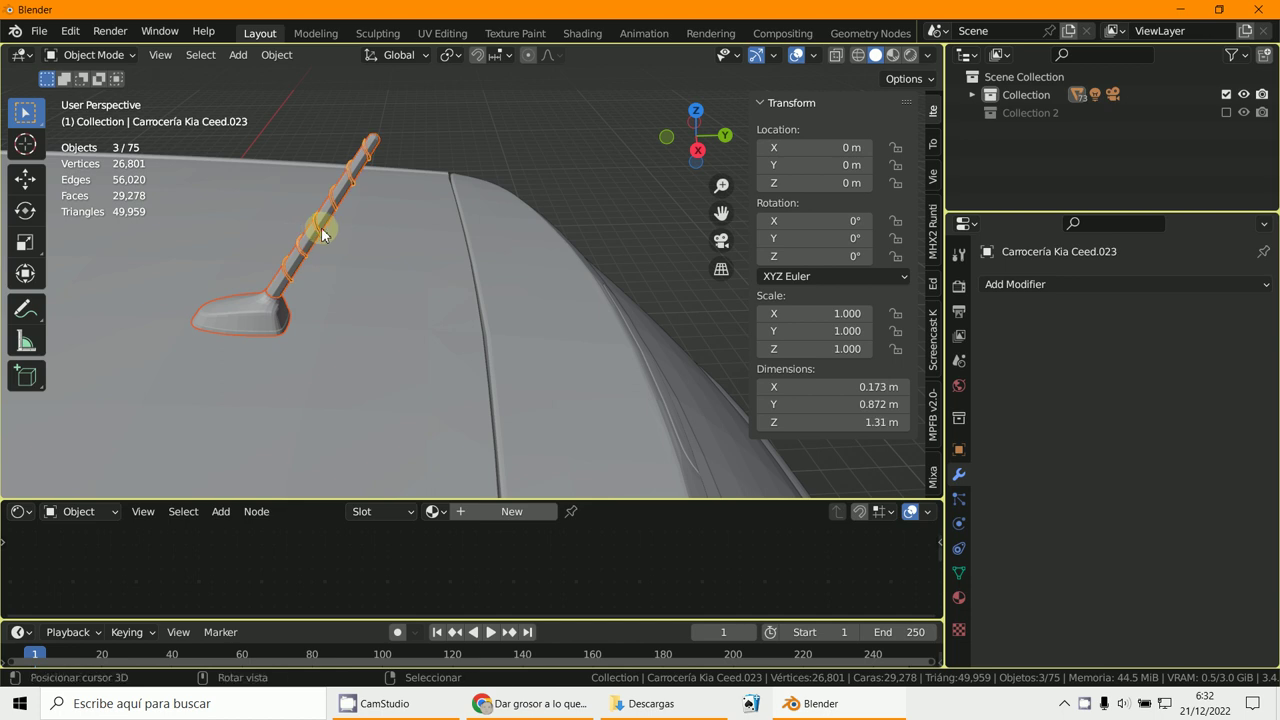
key("ctrl+j")
key("m")
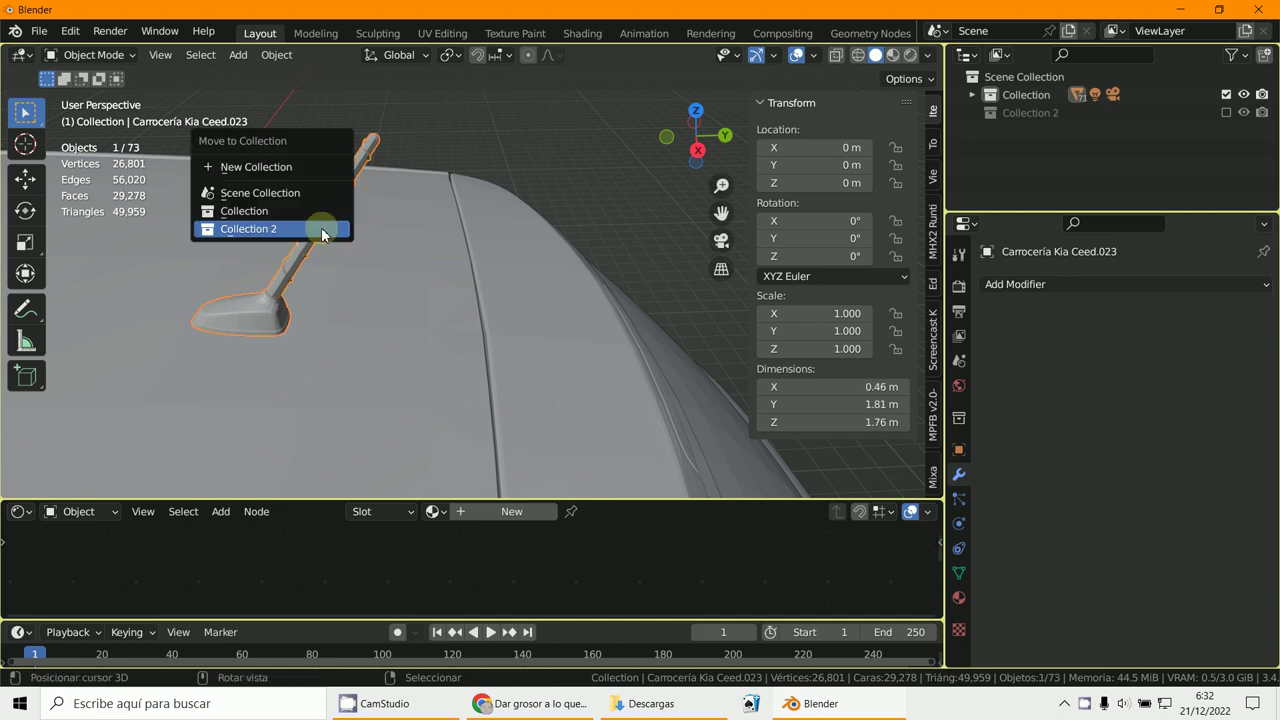
left_click(320, 230)
- Select the Light object and move it into Collection 2
left_click(322, 270)
scroll(322, 324, "down", 5)
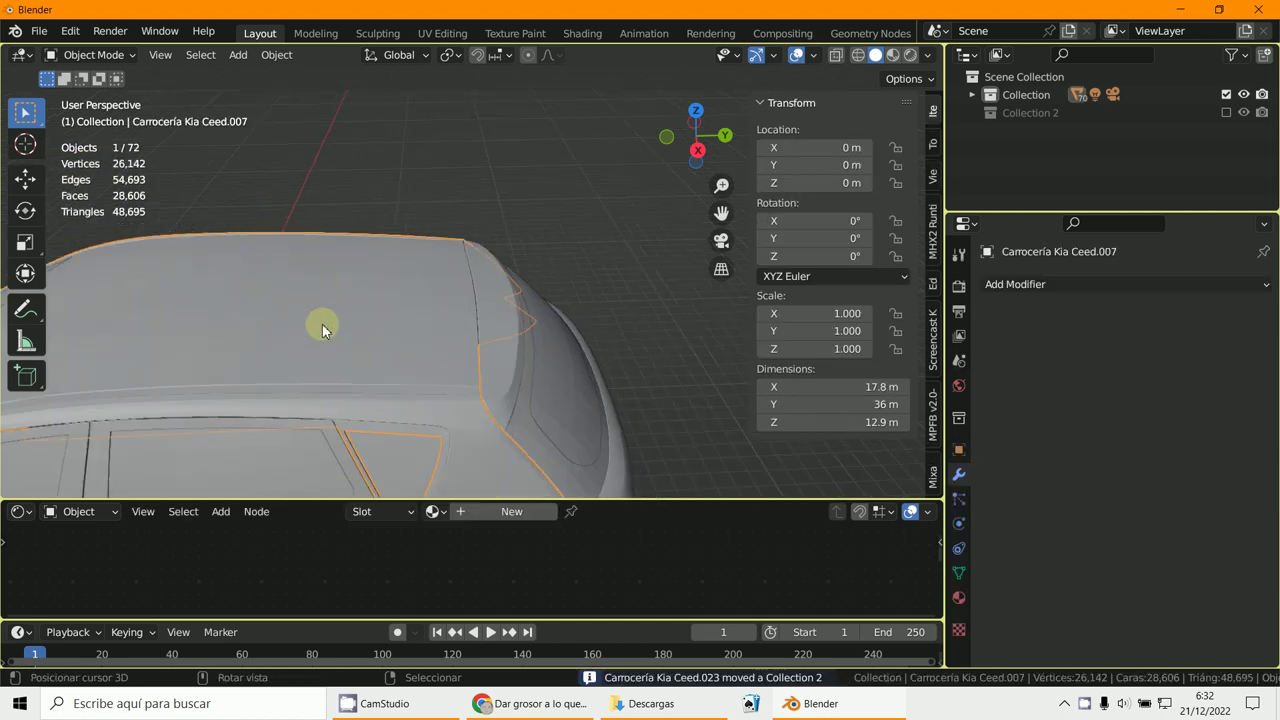
scroll(388, 332, "down", 3)
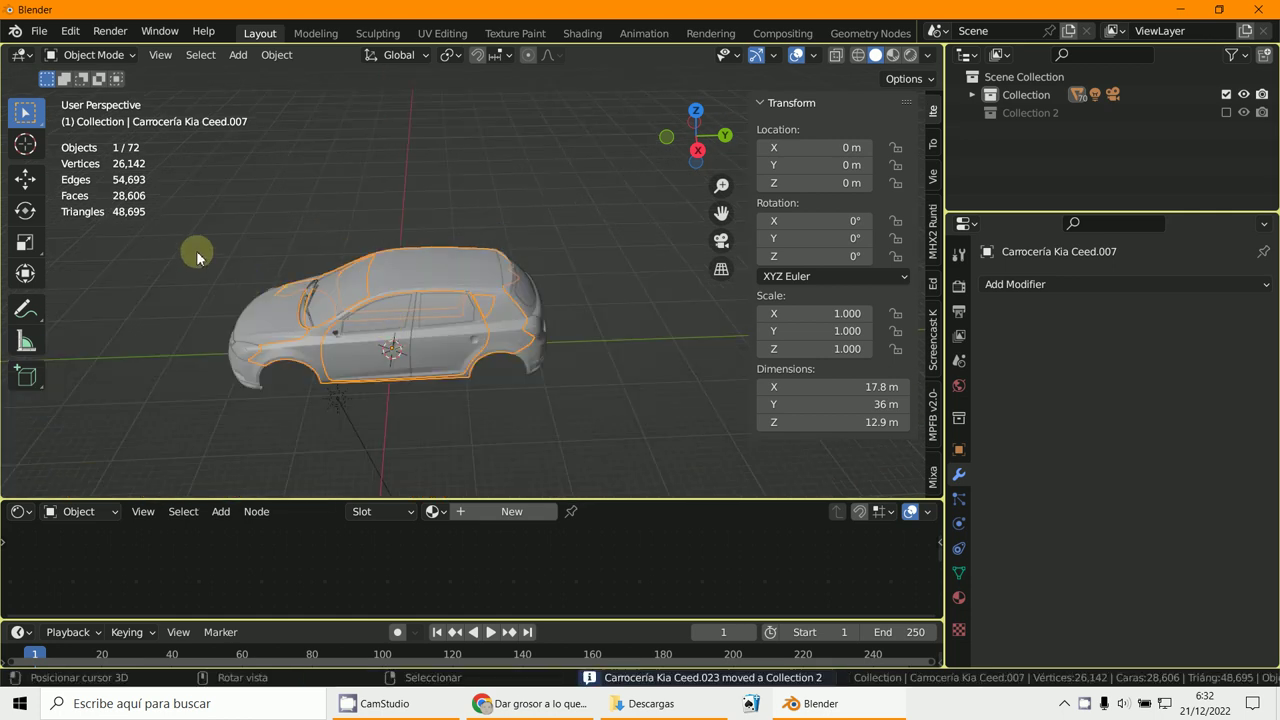
left_click_drag(197, 257, 610, 415)
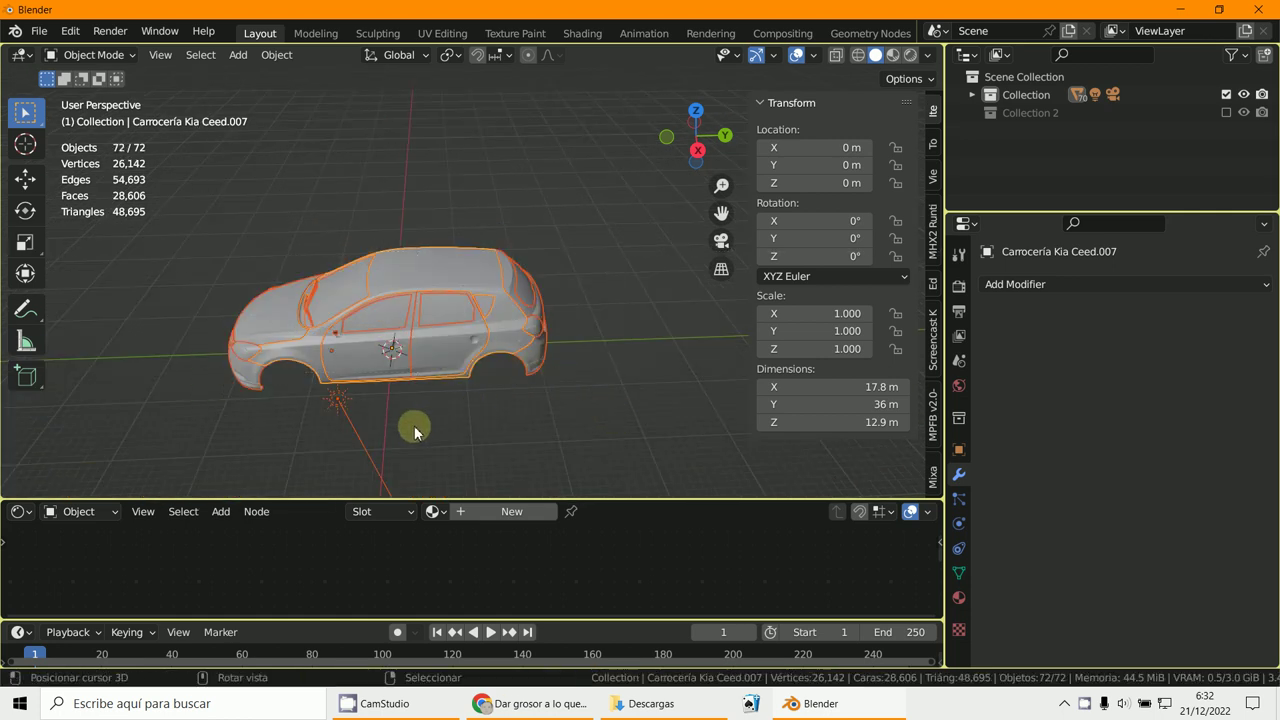
middle_click_drag(415, 430, 475, 175)
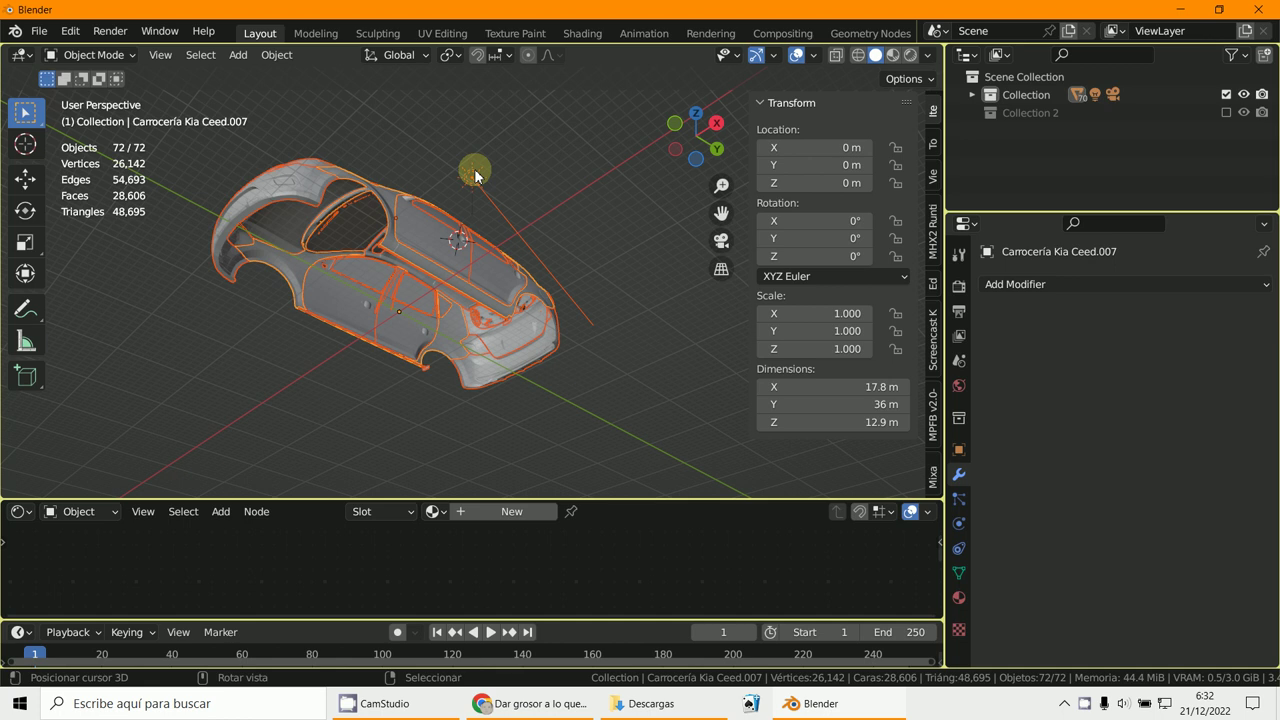
left_click(477, 180)
key("m")
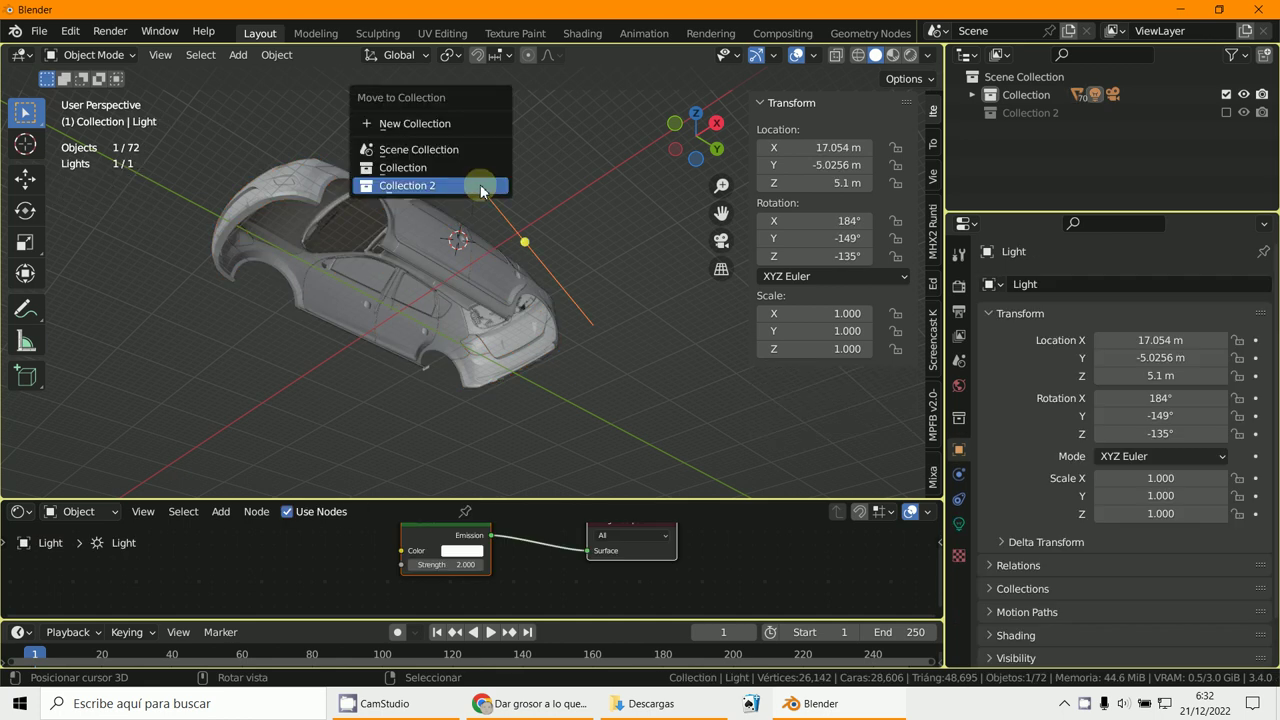
left_click(481, 186)
middle_click_drag(491, 243, 503, 337)
- Expand Collection in the scene tree and move the Camera into Collection 2
scroll(503, 337, "down", 2)
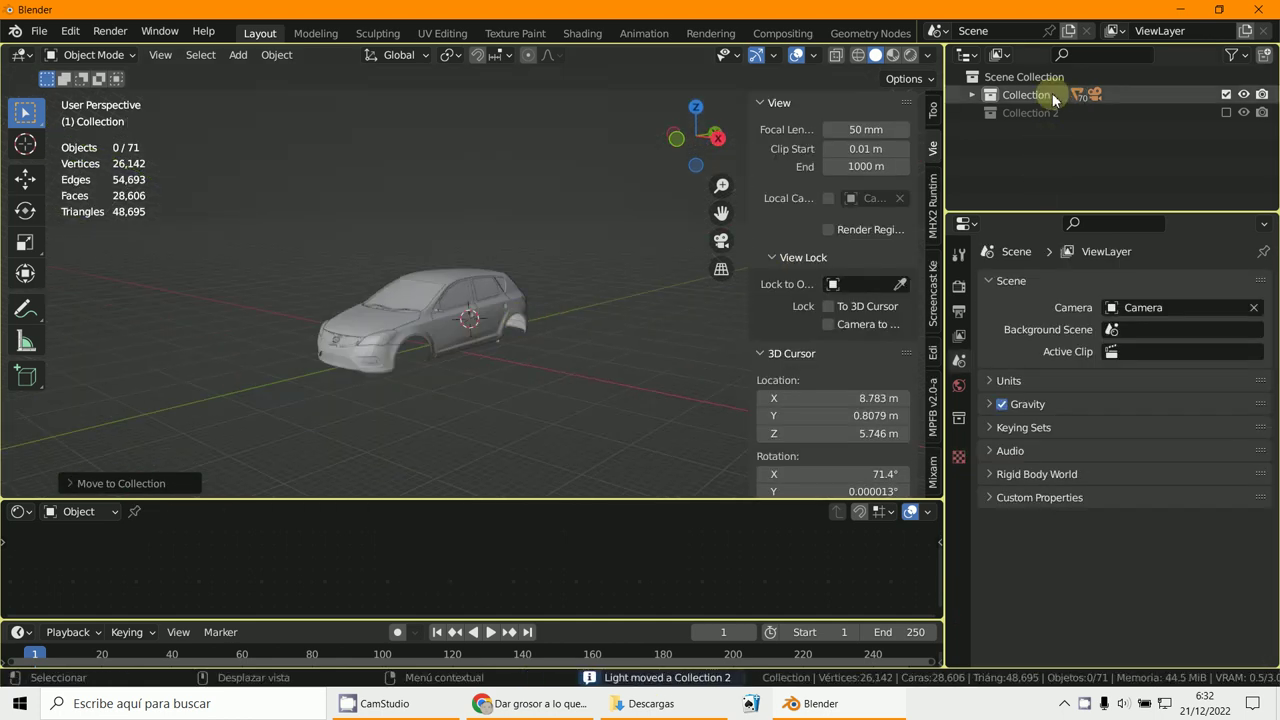
middle_click_drag(544, 248, 435, 378)
scroll(437, 95, "down", 2)
key("KP_7")
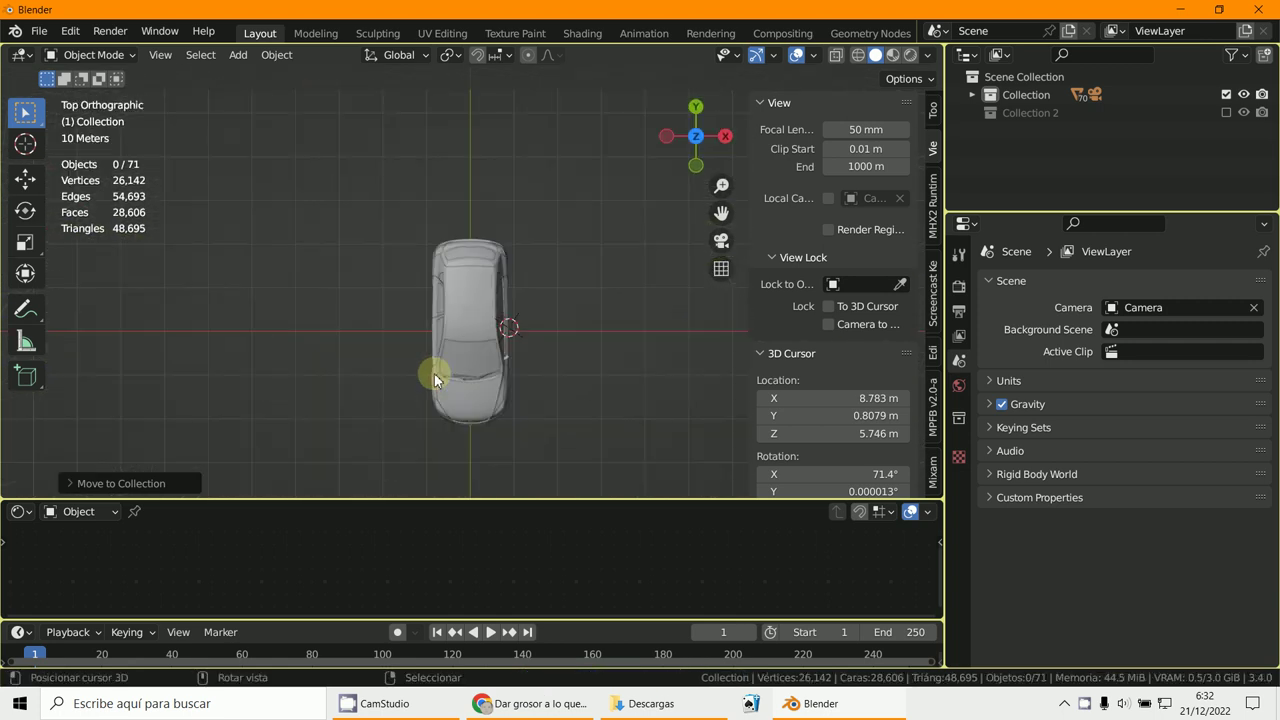
left_click(972, 94)
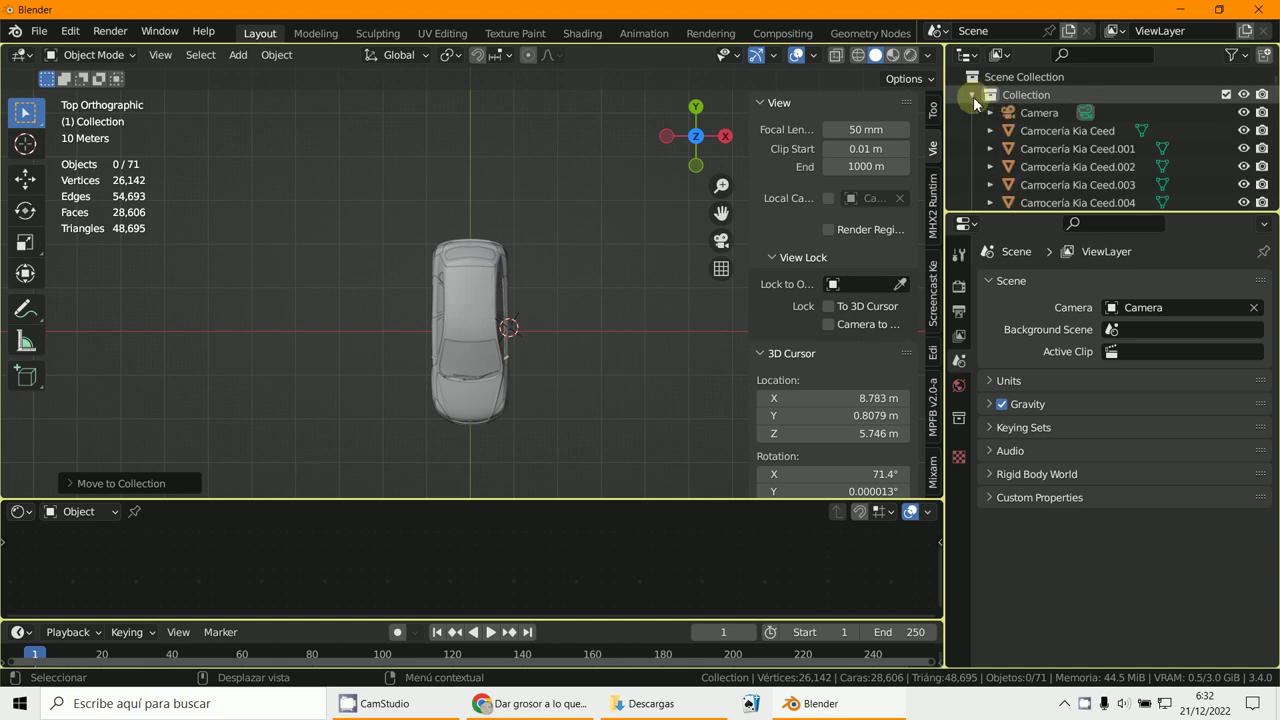
left_click(1037, 115)
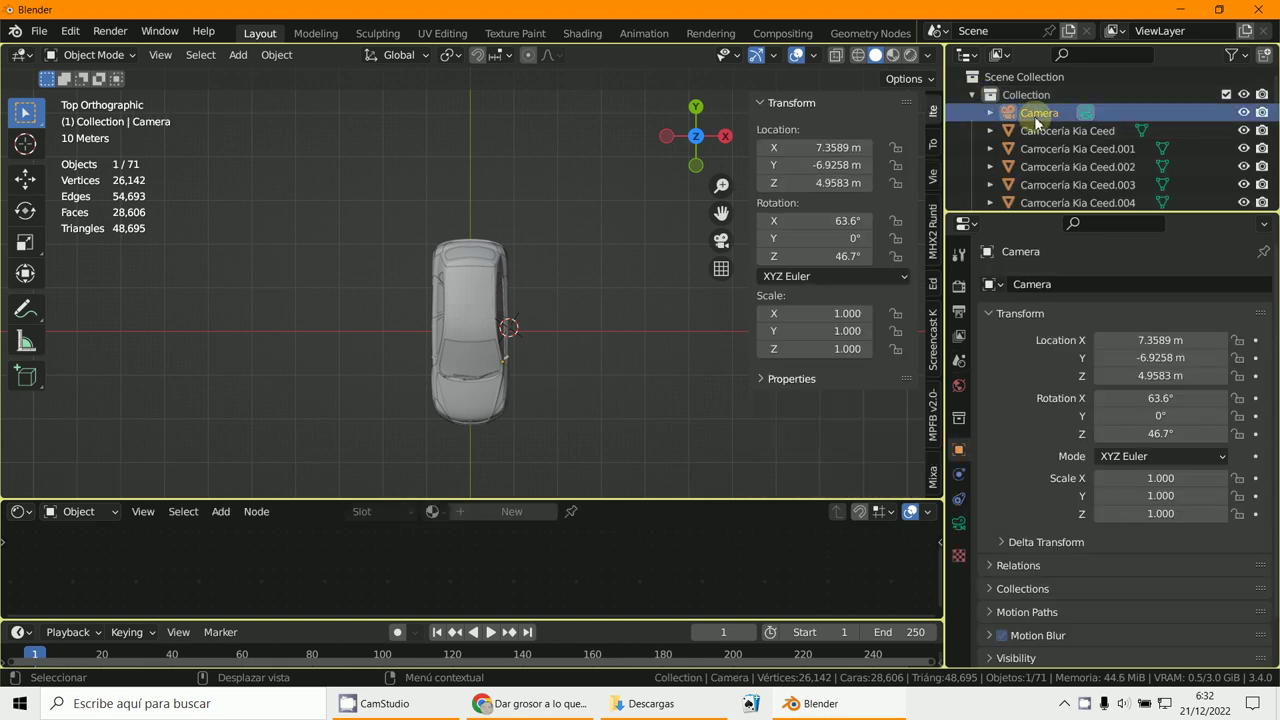
key("m")
left_click(560, 279)
middle_click_drag(578, 387, 497, 360)
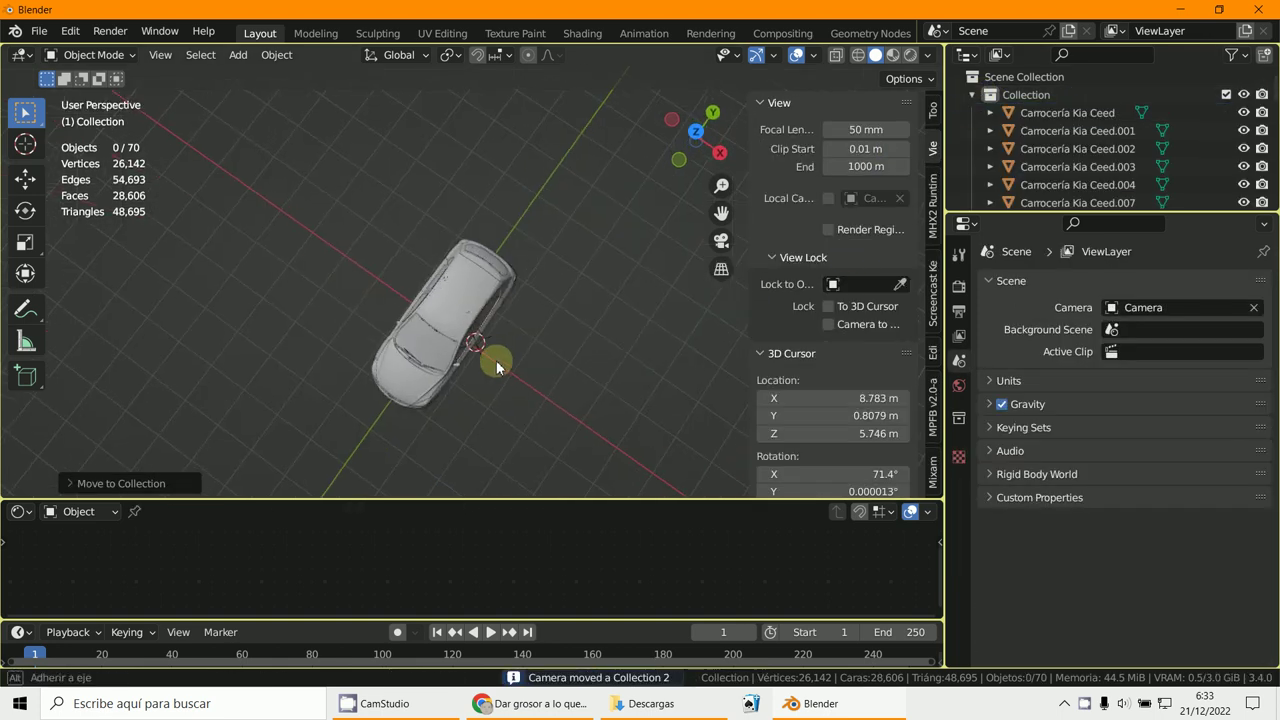
key("KP_7")
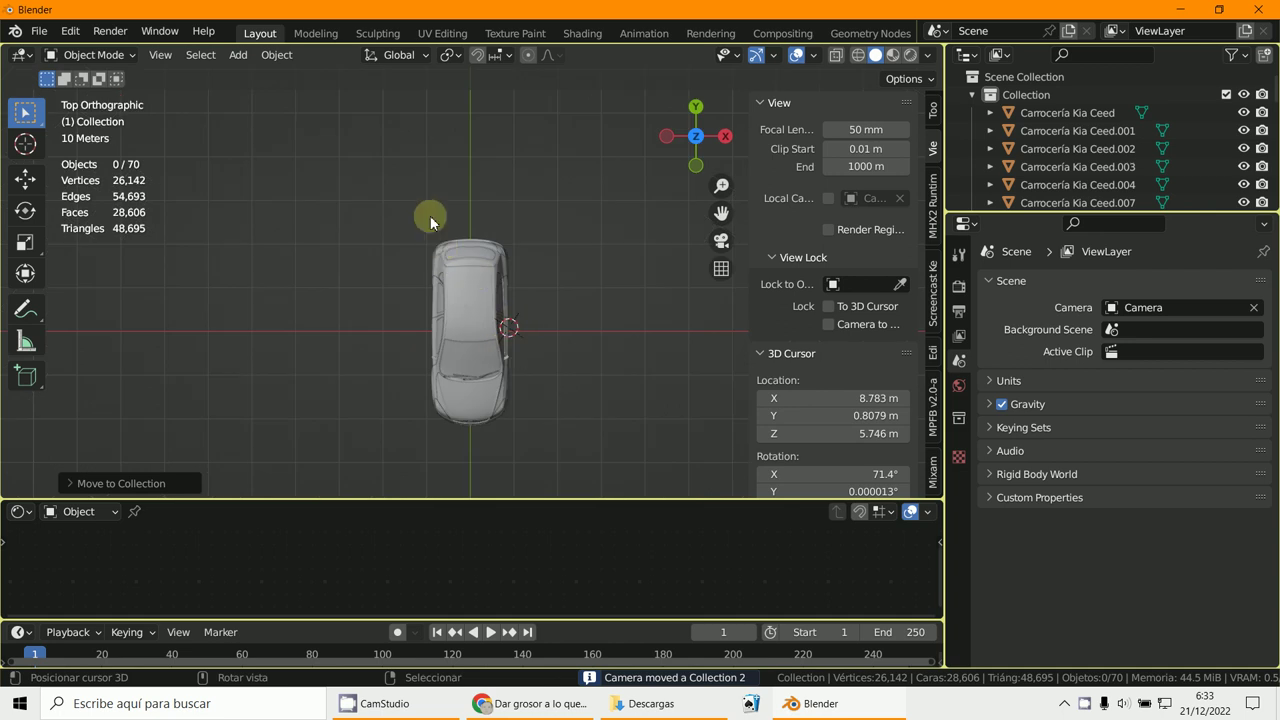
left_click_drag(417, 229, 568, 432)
middle_click_drag(566, 429, 460, 243)
scroll(460, 243, "up", 3)
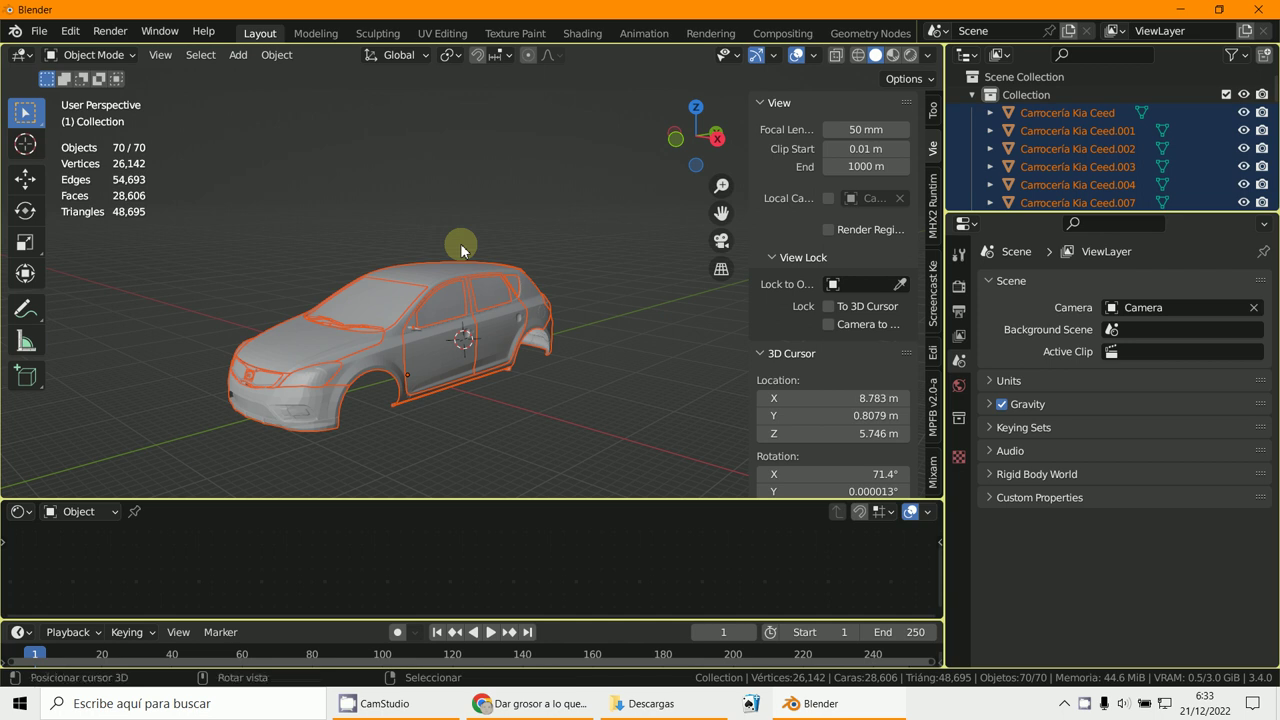
scroll(449, 357, "up", 3)
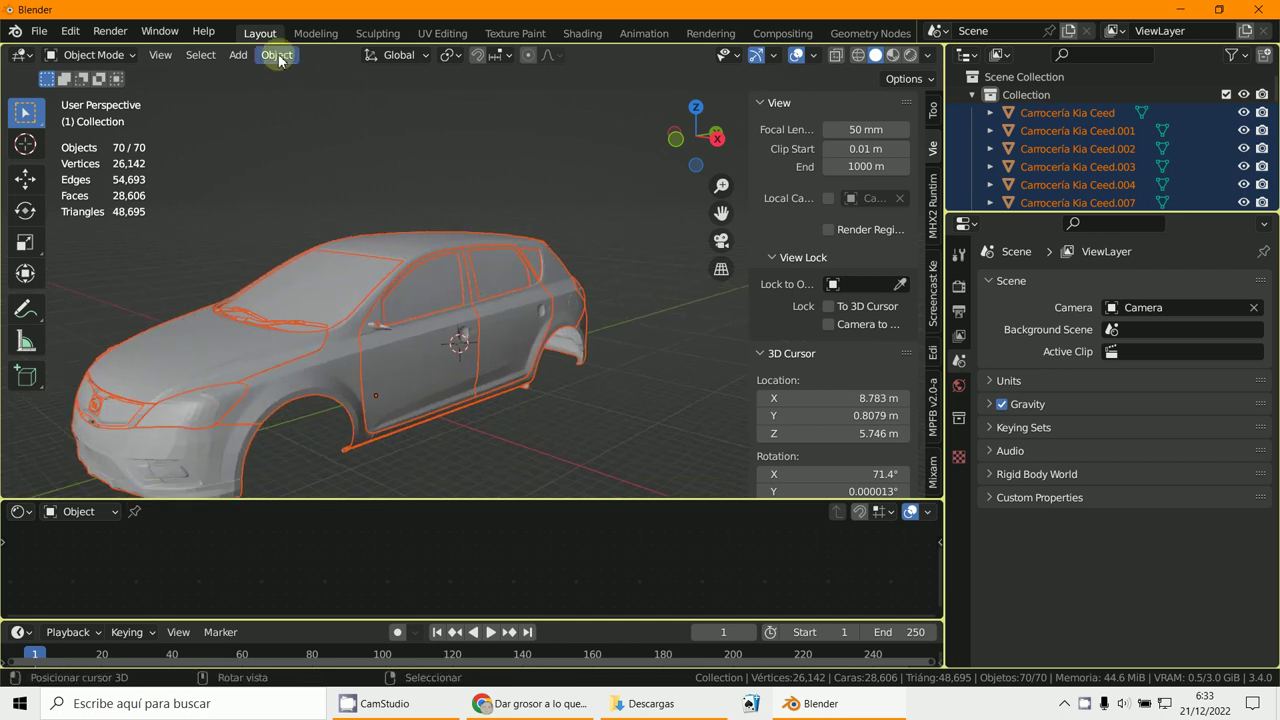
- Select the front door window plus the front door, and join them into one object
left_click(393, 311)
left_click(415, 360, "shift")
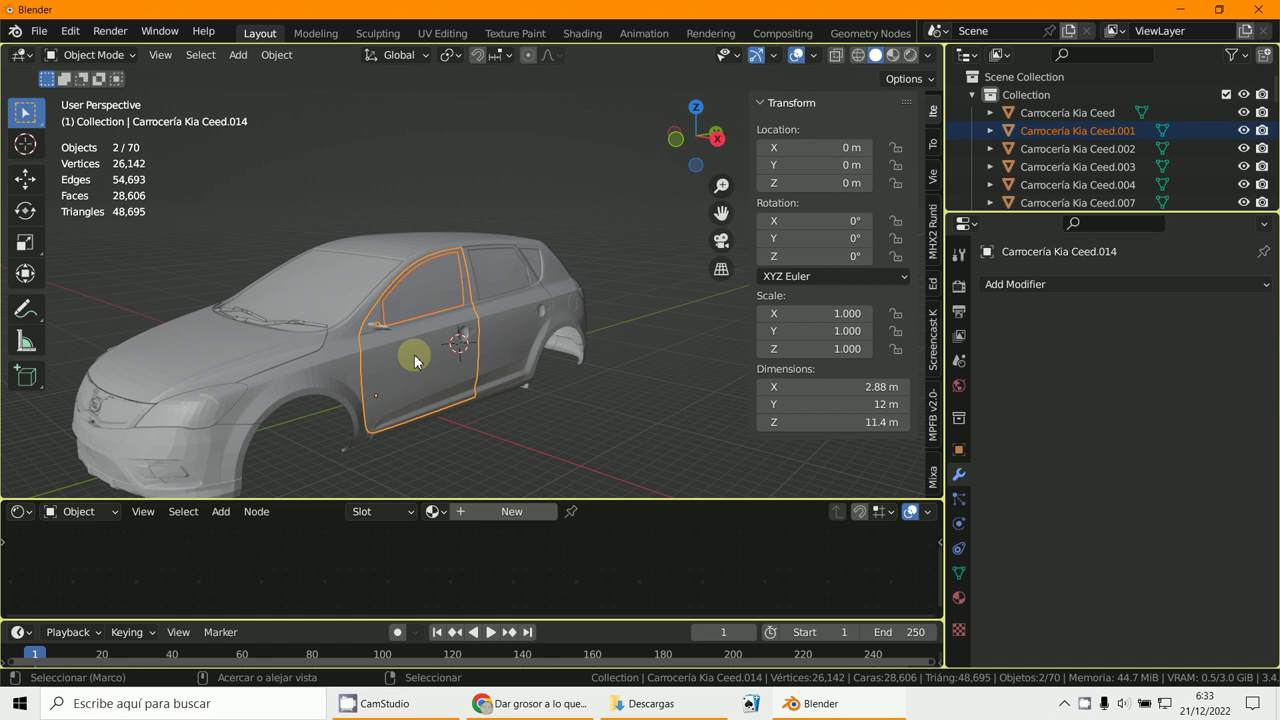
scroll(433, 348, "down", 3)
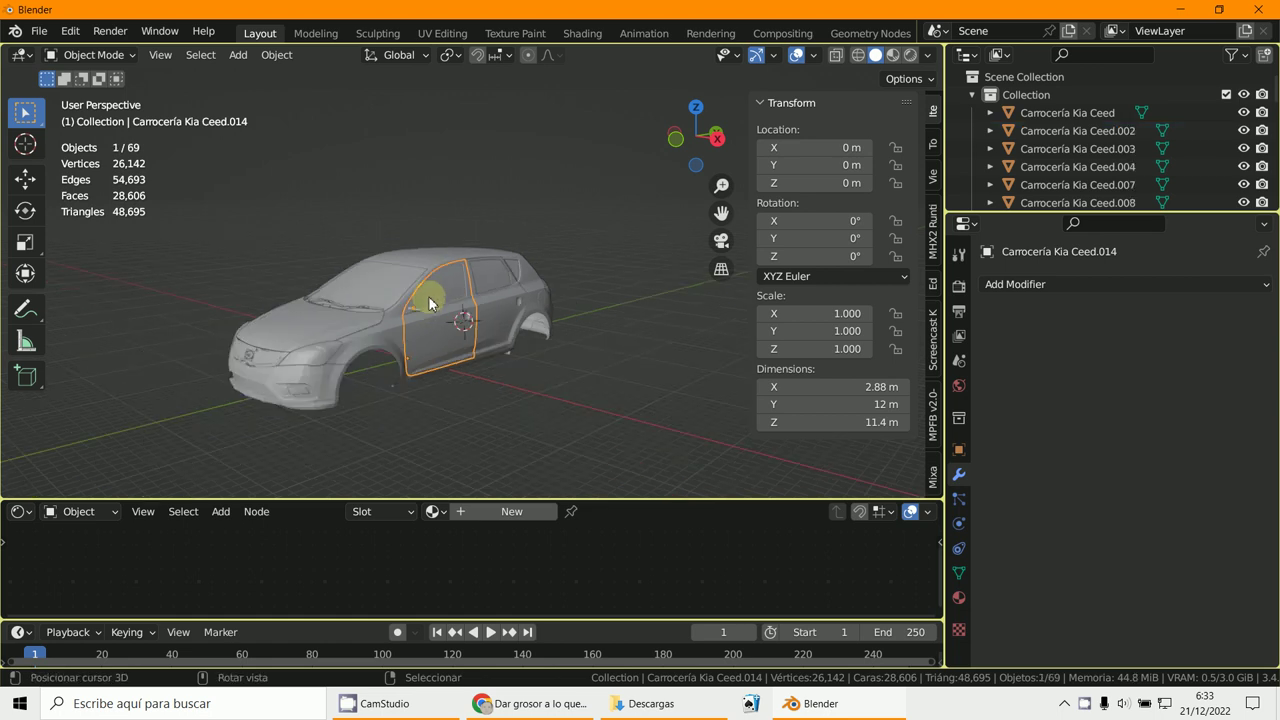
- Box-select the other body pieces in batches and join them into the front door object
key("shift+b")
left_click_drag(504, 376, 507, 378)
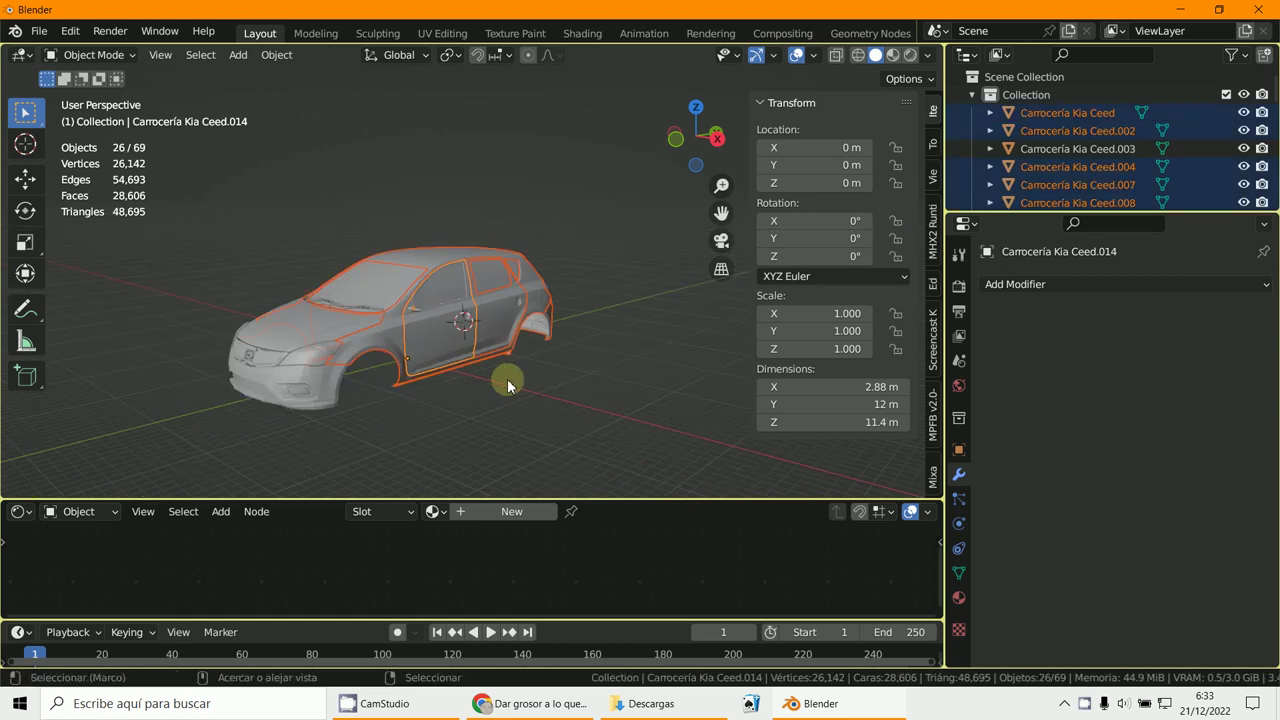
key("ctrl+j")
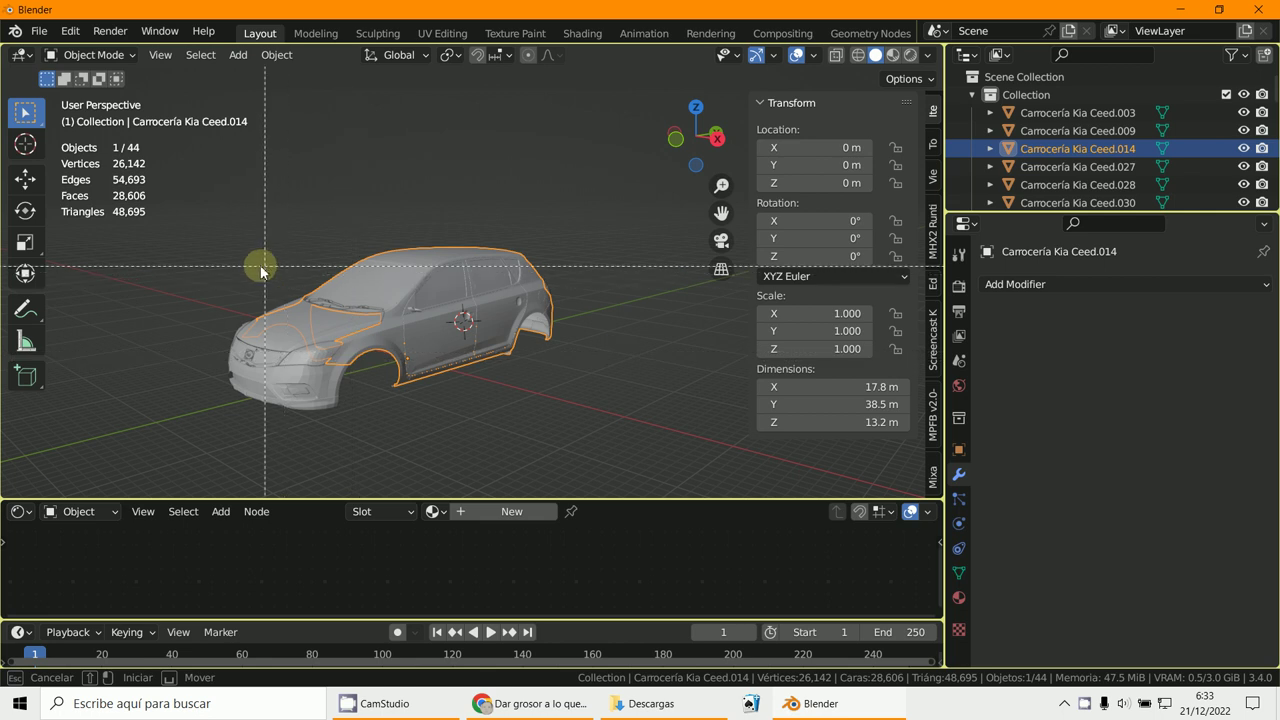
left_click_drag(214, 281, 457, 423)
key("ctrl+j")
right_click(457, 423)
middle_click_drag(457, 423, 480, 380)
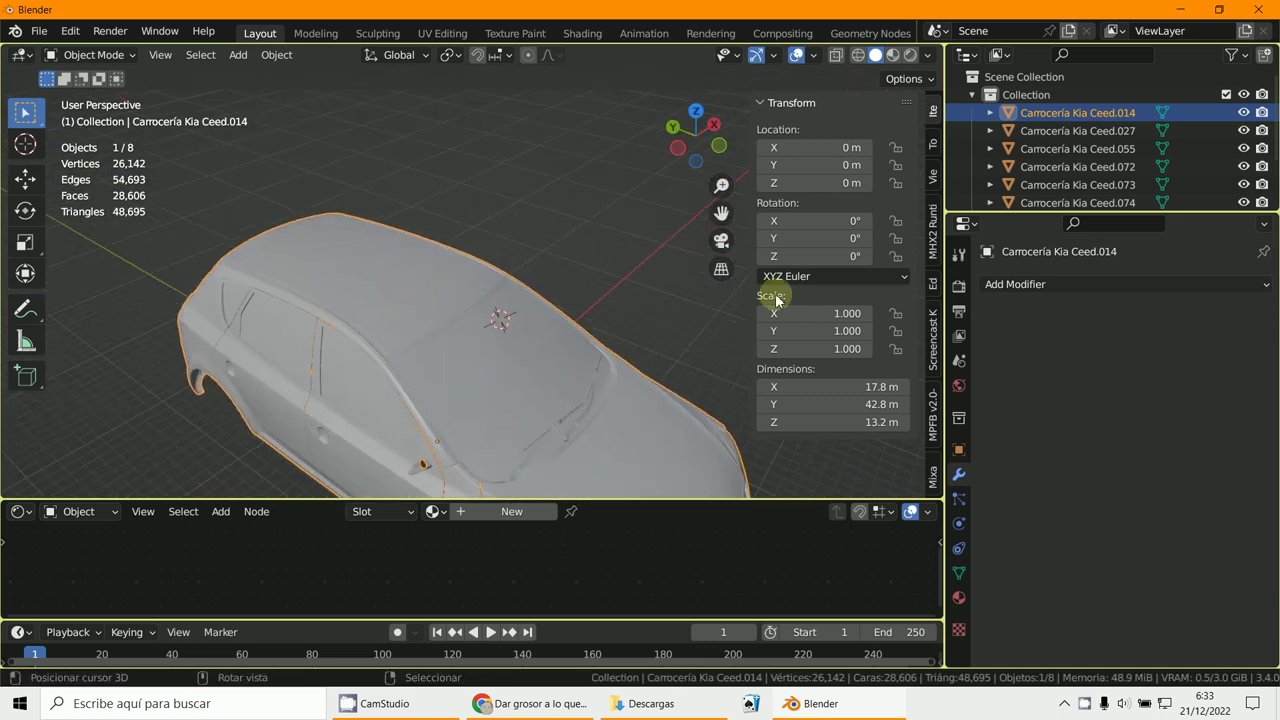
- Switch to wireframe shading and join the two loose pieces at the car's rear corner into the body object
left_click(858, 57)
mouse_move(432, 180)
middle_mouse_down()
mouse_move(314, 325)
mouse_move(349, 408)
mouse_move(393, 262)
middle_mouse_up()
key("KP_7")
left_click_drag(359, 224, 456, 345)
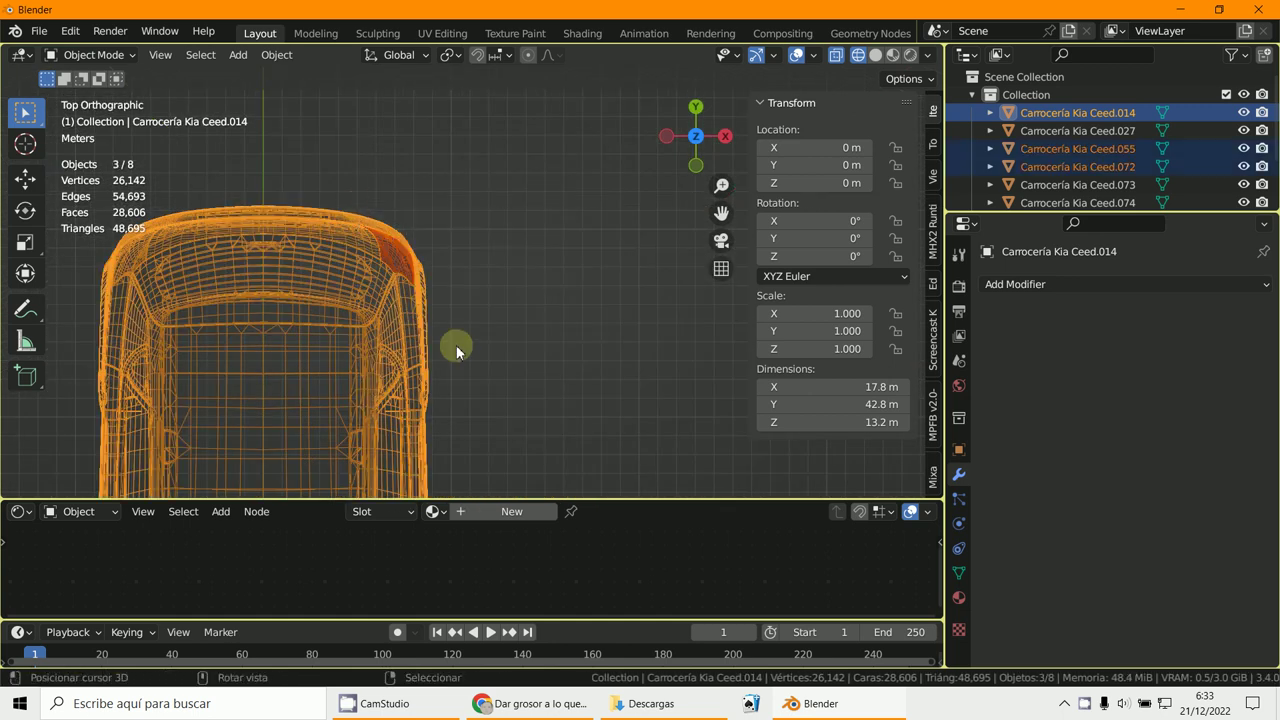
key("Delete")
key("KP_Decimal")
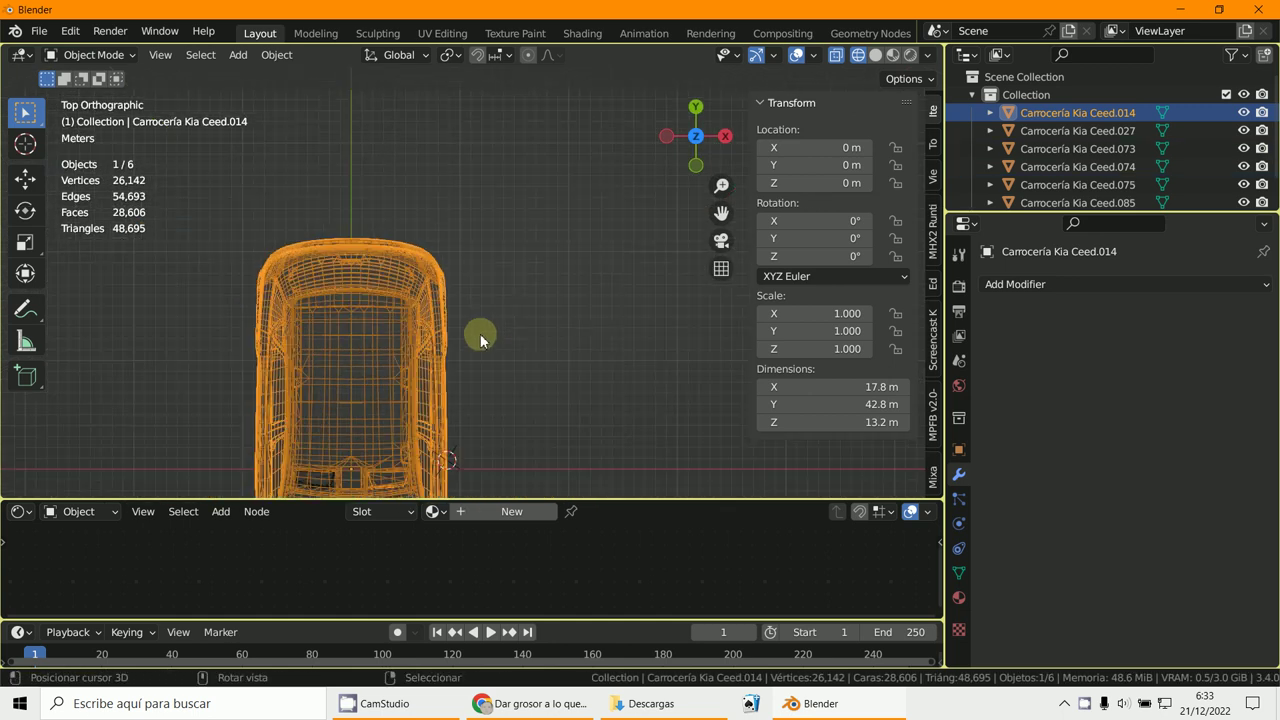
- Join the small rectangular piece behind the windshield into the body object, and return to solid shading
middle_click_drag(520, 410, 445, 350)
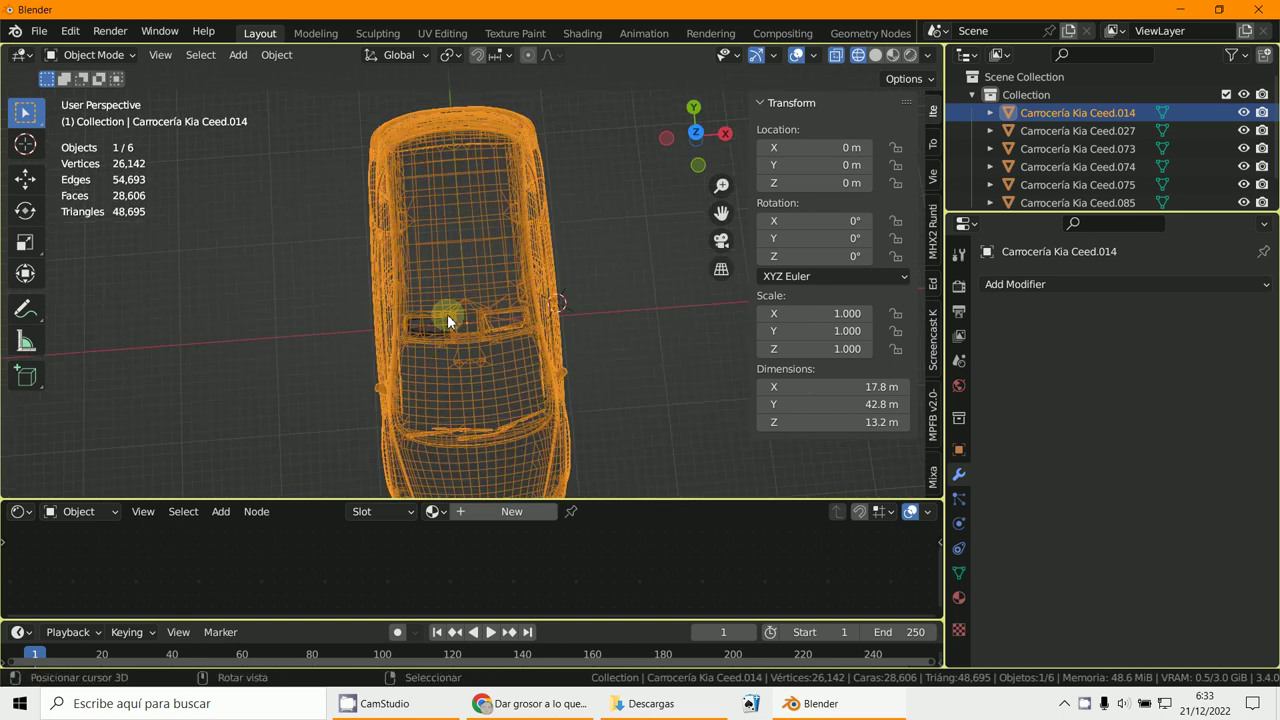
left_click(440, 322)
left_click(432, 333)
left_click(430, 336)
left_click(436, 374, "shift")
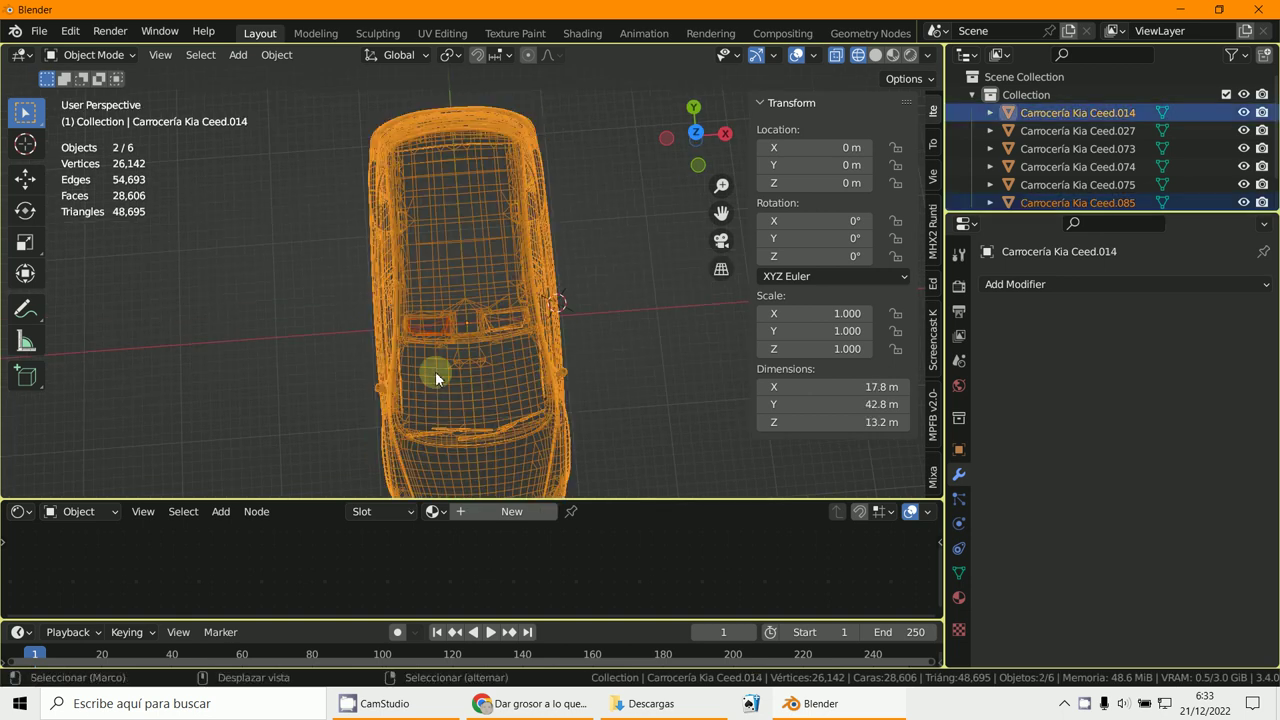
key("ctrl+j")
middle_click_drag(435, 371, 463, 250)
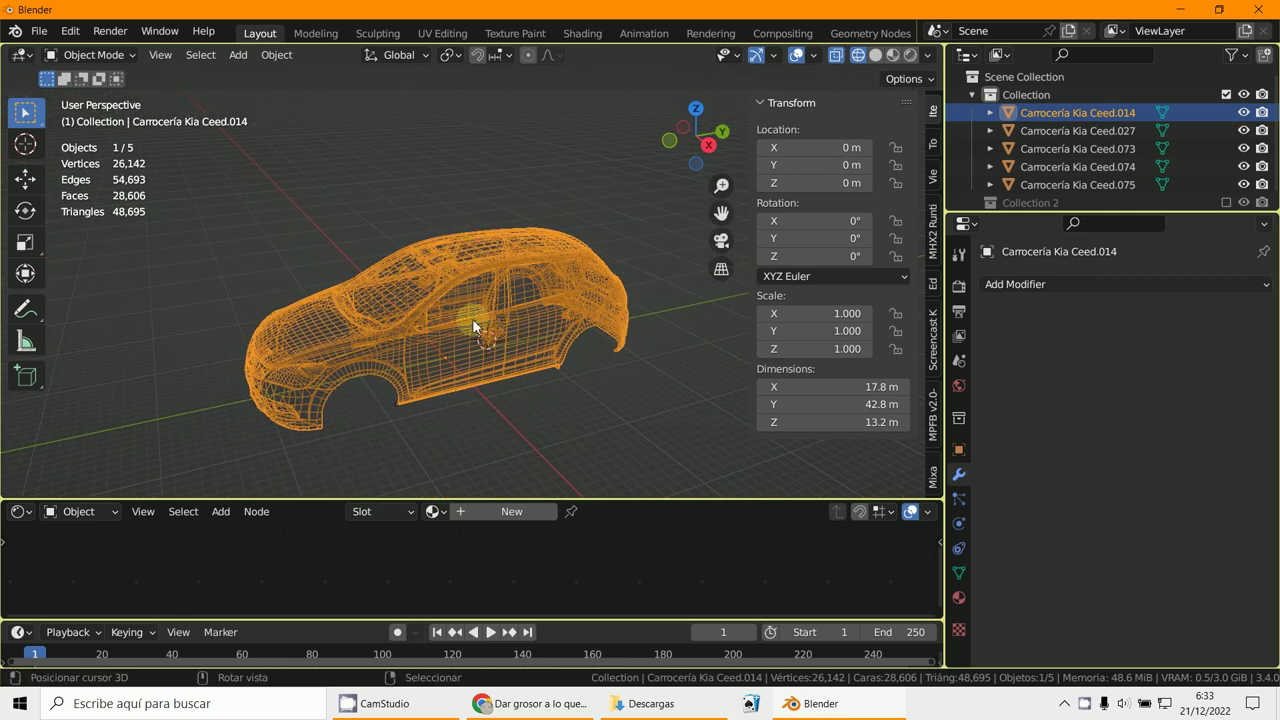
left_click(875, 55)
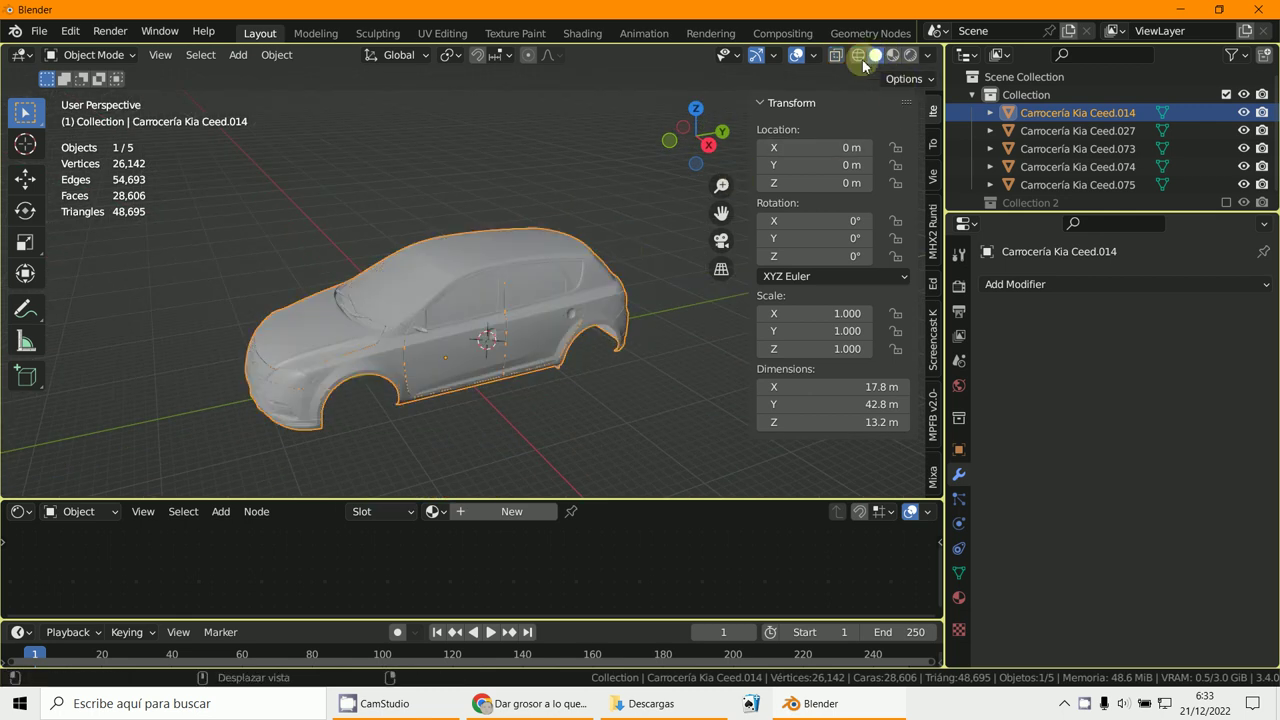
- Add a Solidify modifier with a thickness of 0.13 m to the joined body
mouse_move(700, 120)
middle_mouse_down()
mouse_move(634, 151)
mouse_move(558, 218)
mouse_move(569, 220)
middle_mouse_up()
scroll(569, 220, "up", 4)
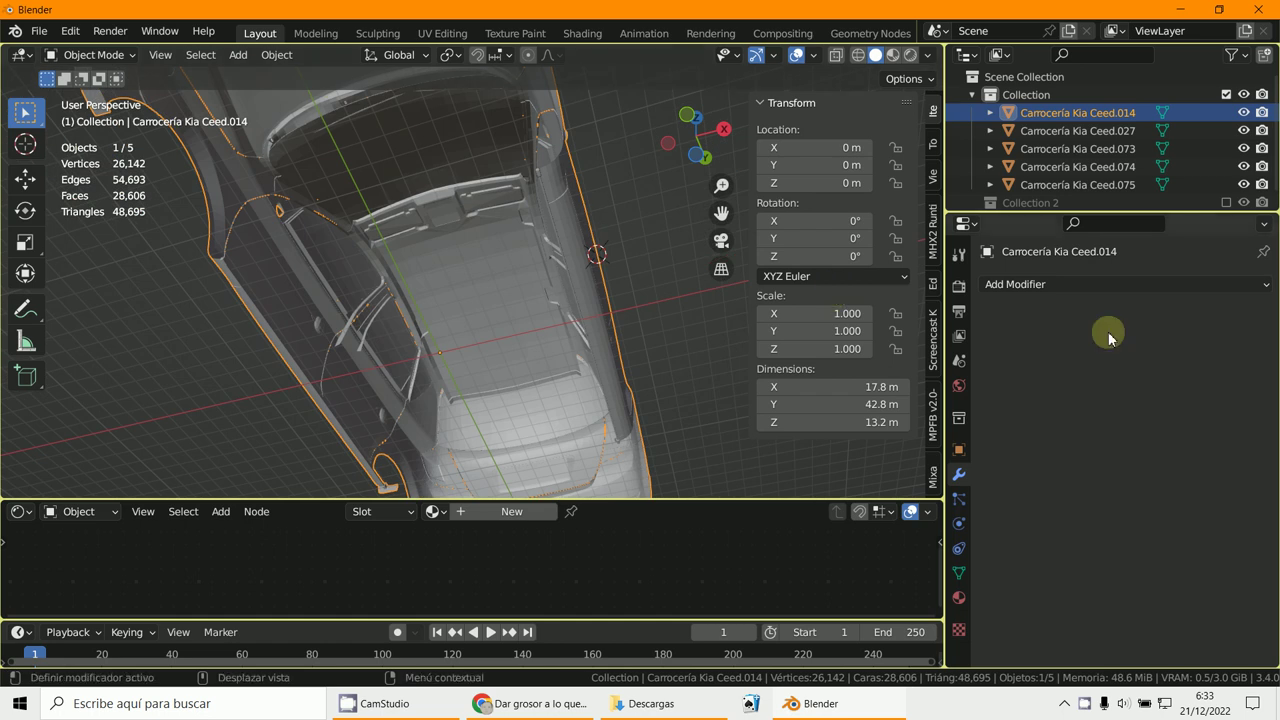
left_click(1003, 284)
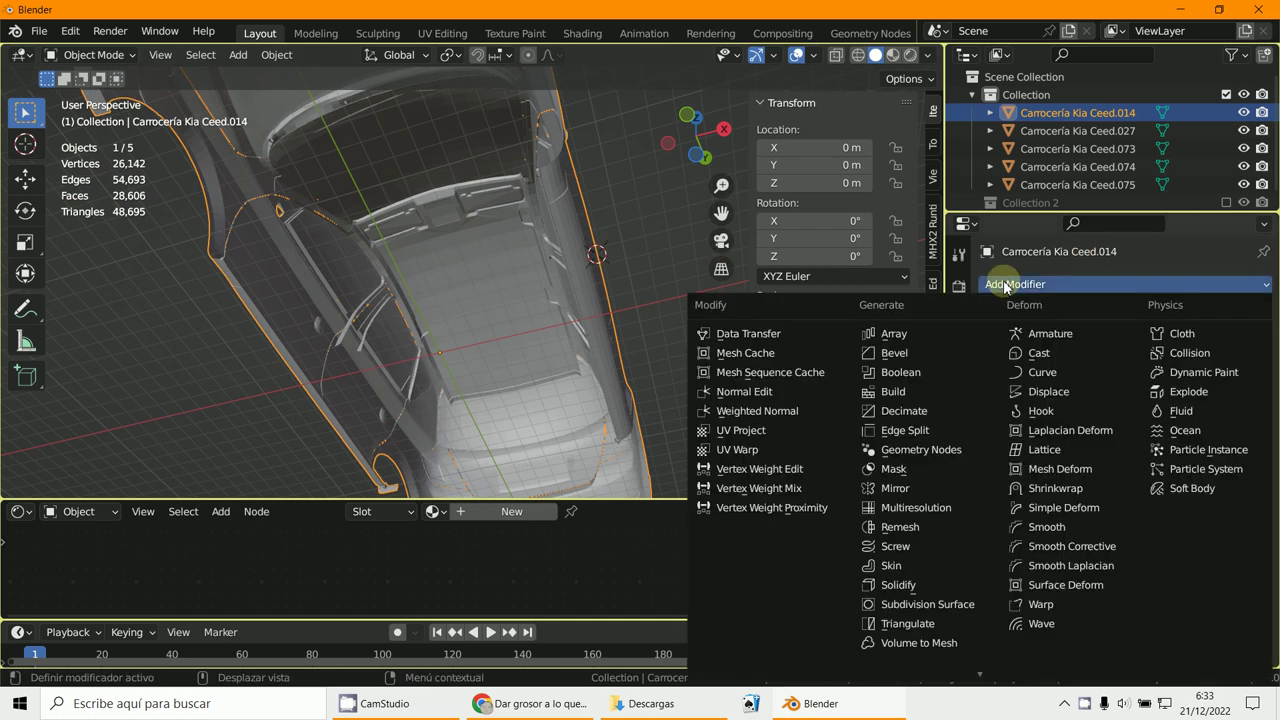
left_click(945, 586)
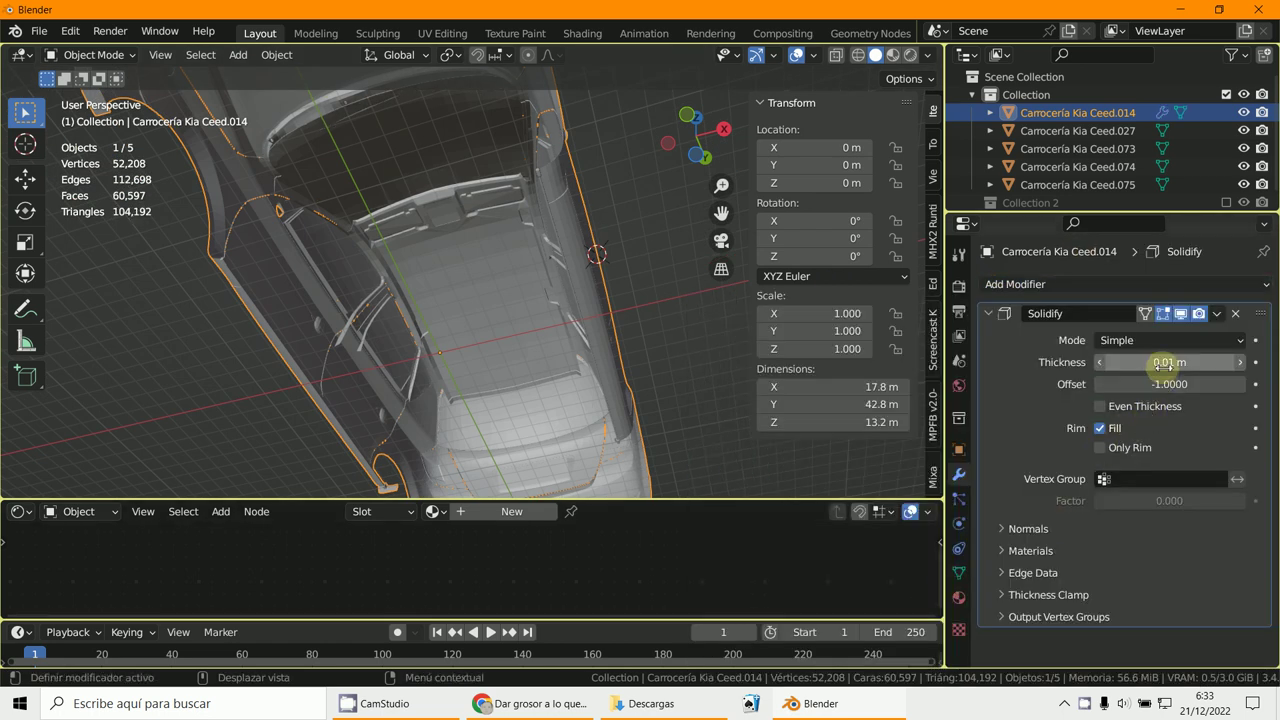
left_click_drag(1166, 362, 540, 372)
middle_click_drag(700, 366, 276, 119)
scroll(340, 400, "down", 5)
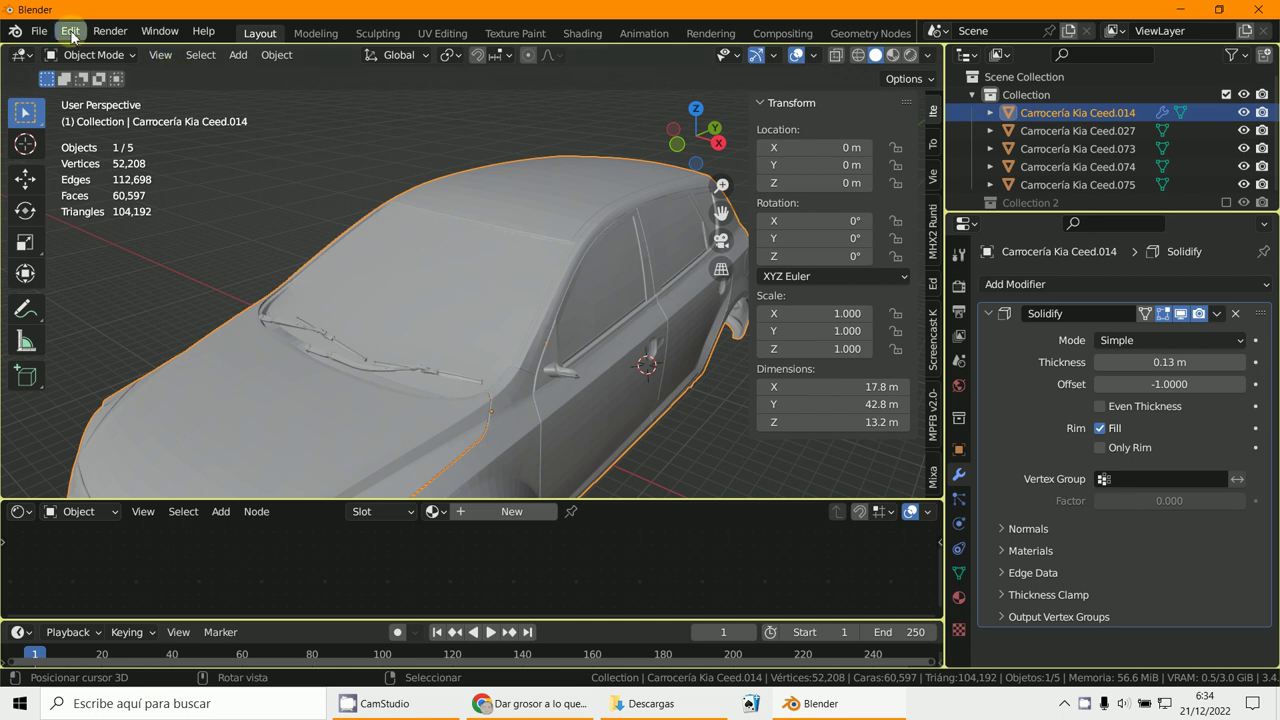
- In Edit Mode, select the whole linked windshield surface of the car body and move it up and away from its opening
scroll(297, 289, "up", 4)
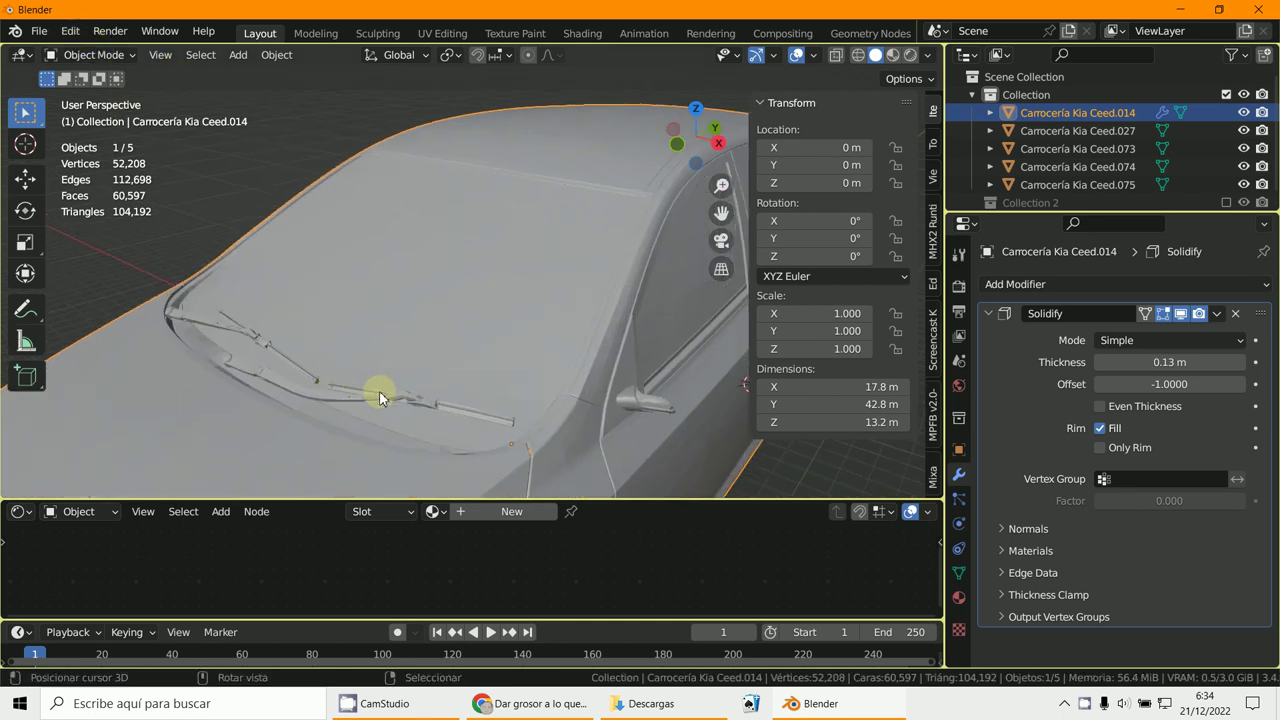
middle_click_drag(389, 403, 443, 284)
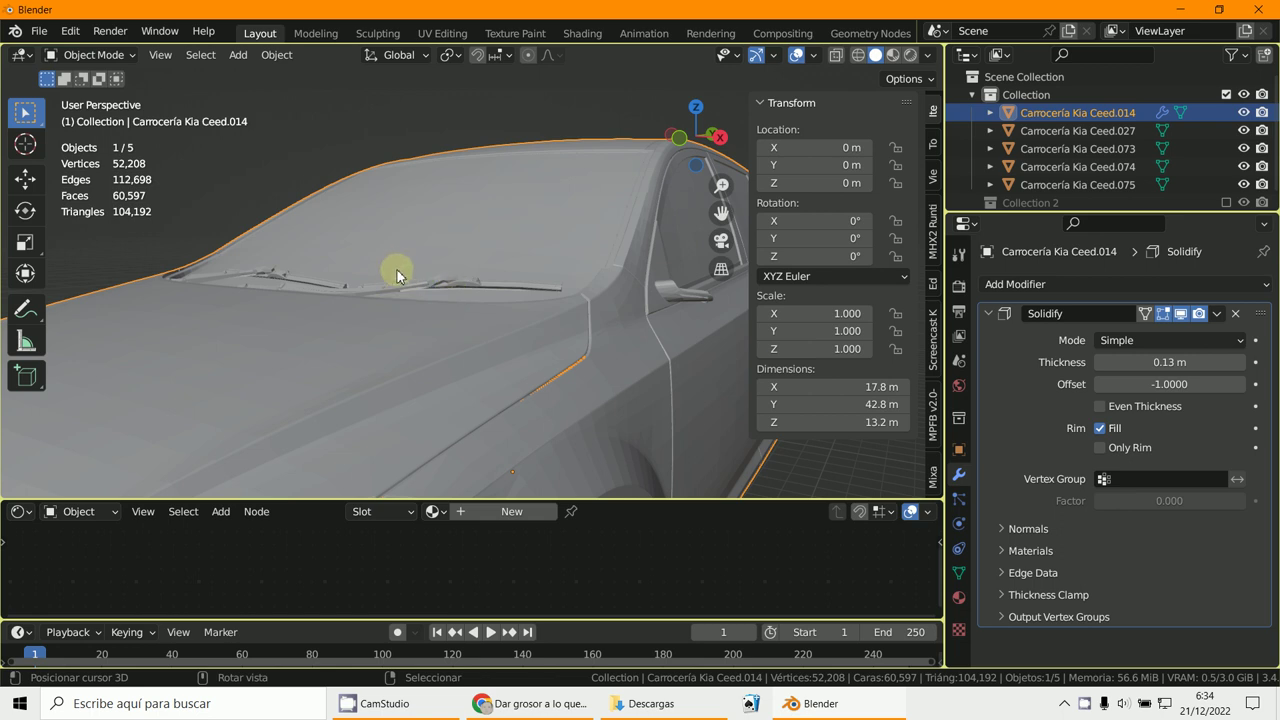
middle_click_drag(452, 290, 352, 263)
left_click(121, 59)
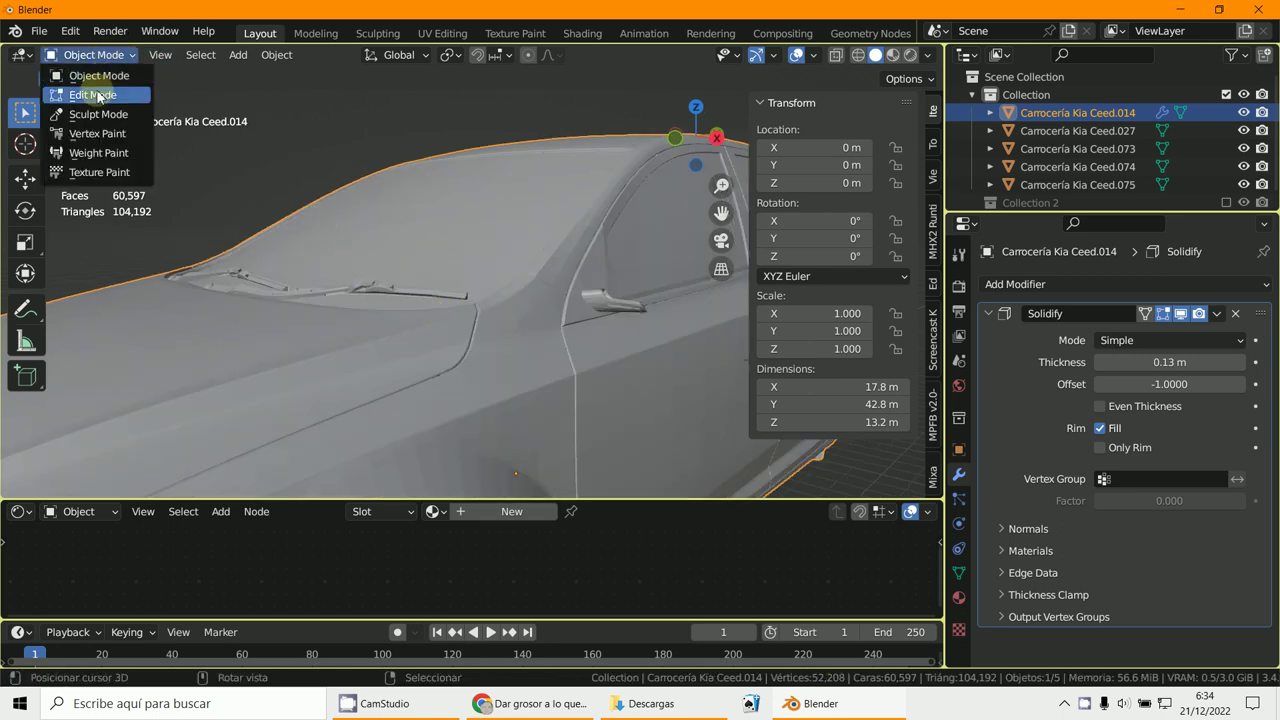
left_click(97, 89)
left_click(502, 242)
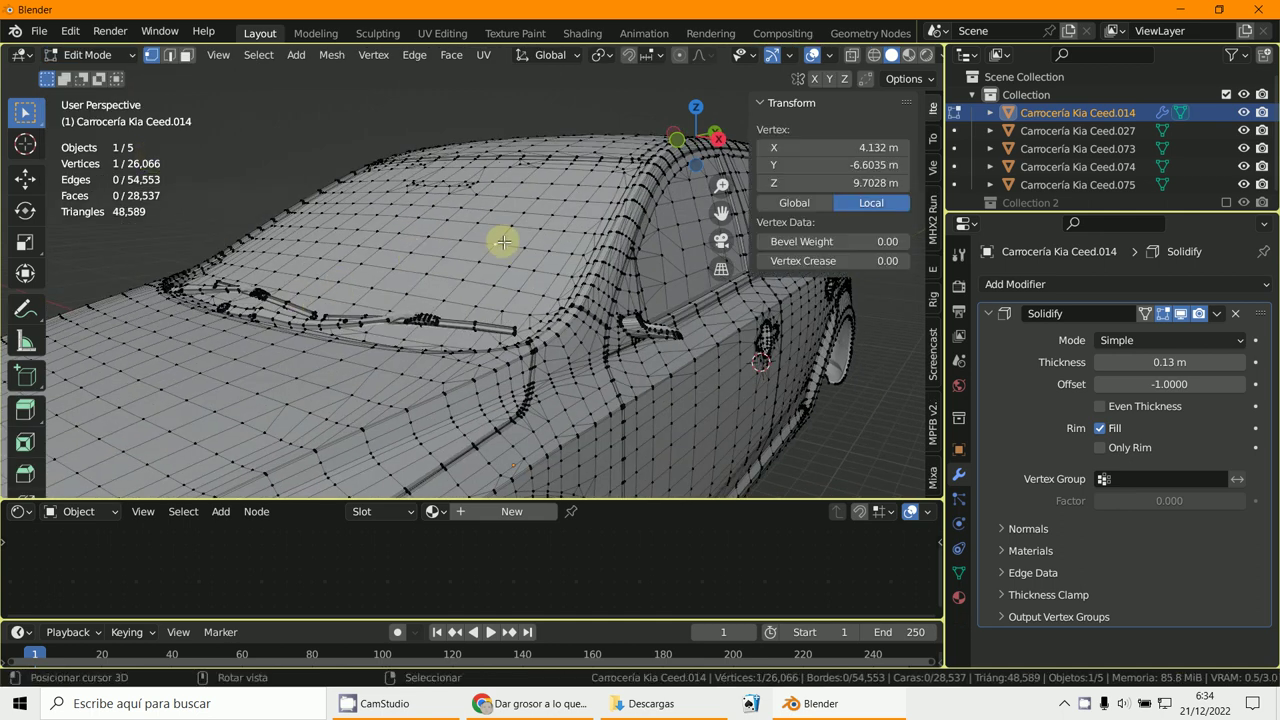
key("ctrl+l")
middle_click_drag(514, 271, 501, 355)
key("g")
left_click(372, 252)
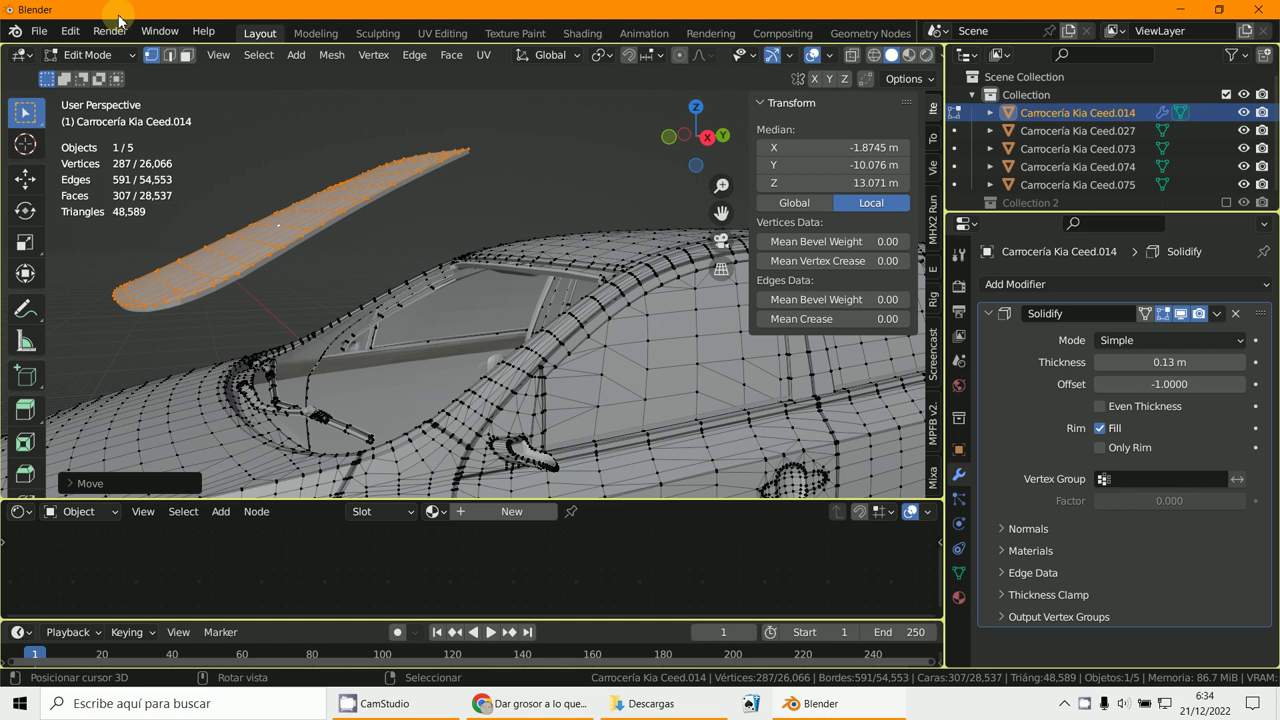
mouse_move(434, 300)
middle_mouse_down()
mouse_move(414, 294)
mouse_move(430, 300)
middle_mouse_up()
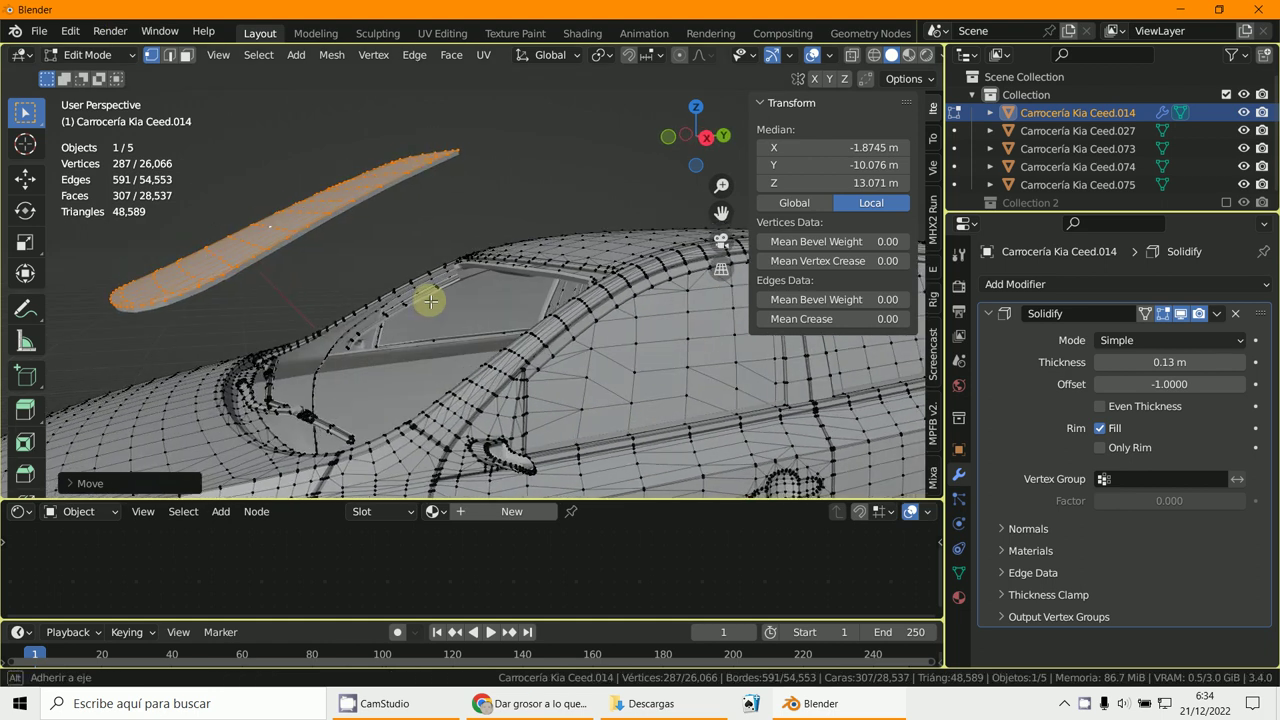
- Return to Object Mode and set the body's Solidify thickness to 0.12 m
left_click(118, 60)
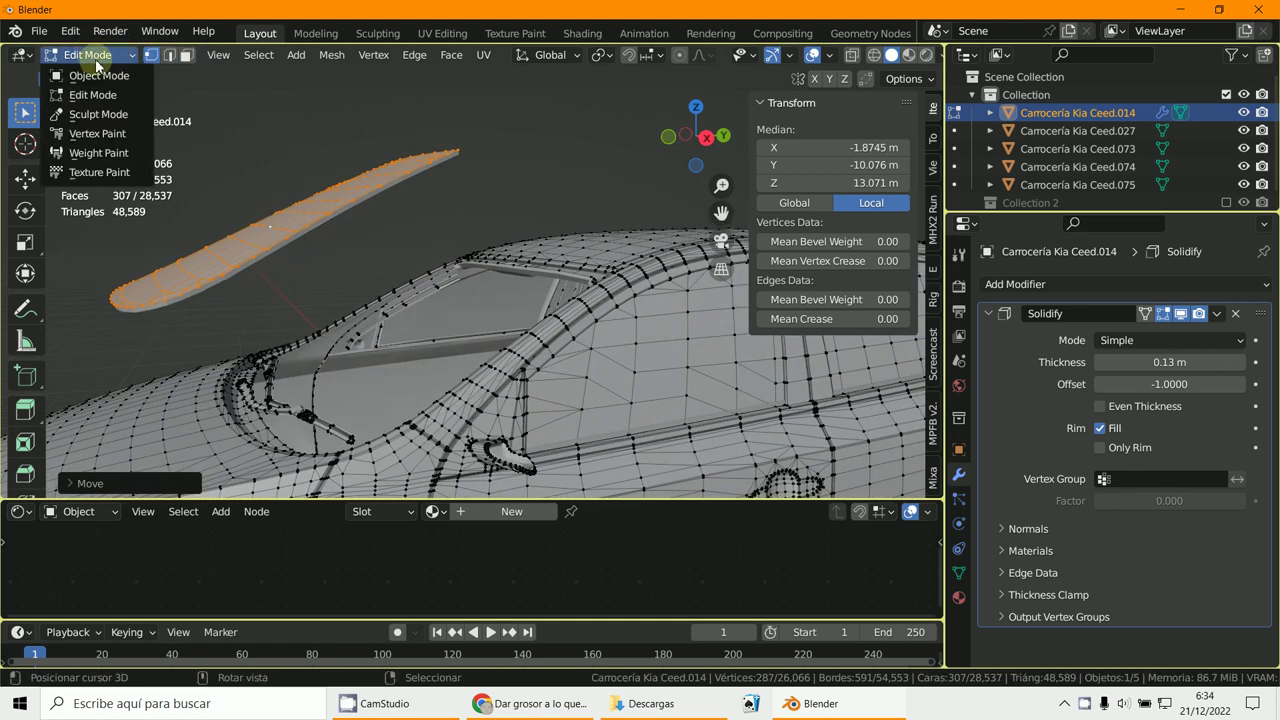
left_click(95, 72)
middle_click_drag(205, 145, 300, 268)
scroll(160, 206, "up", 3)
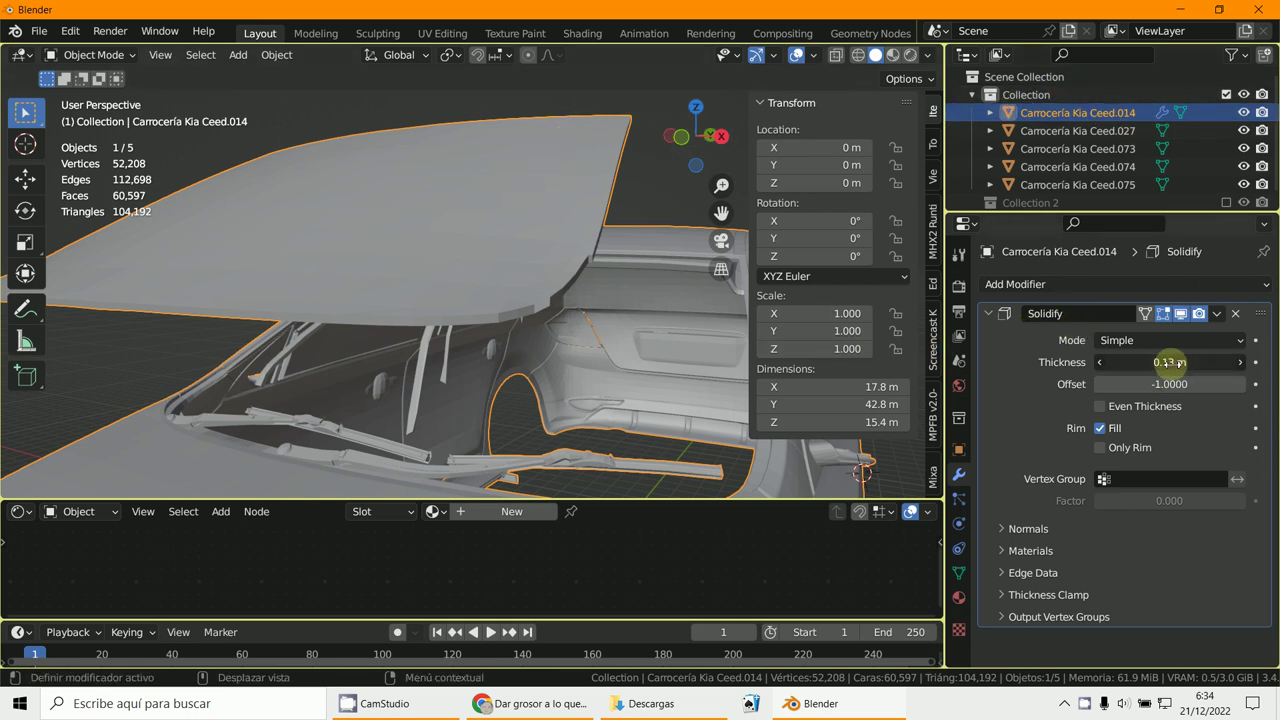
left_click_drag(525, 364, 522, 364)
left_click_drag(530, 368, 525, 369)
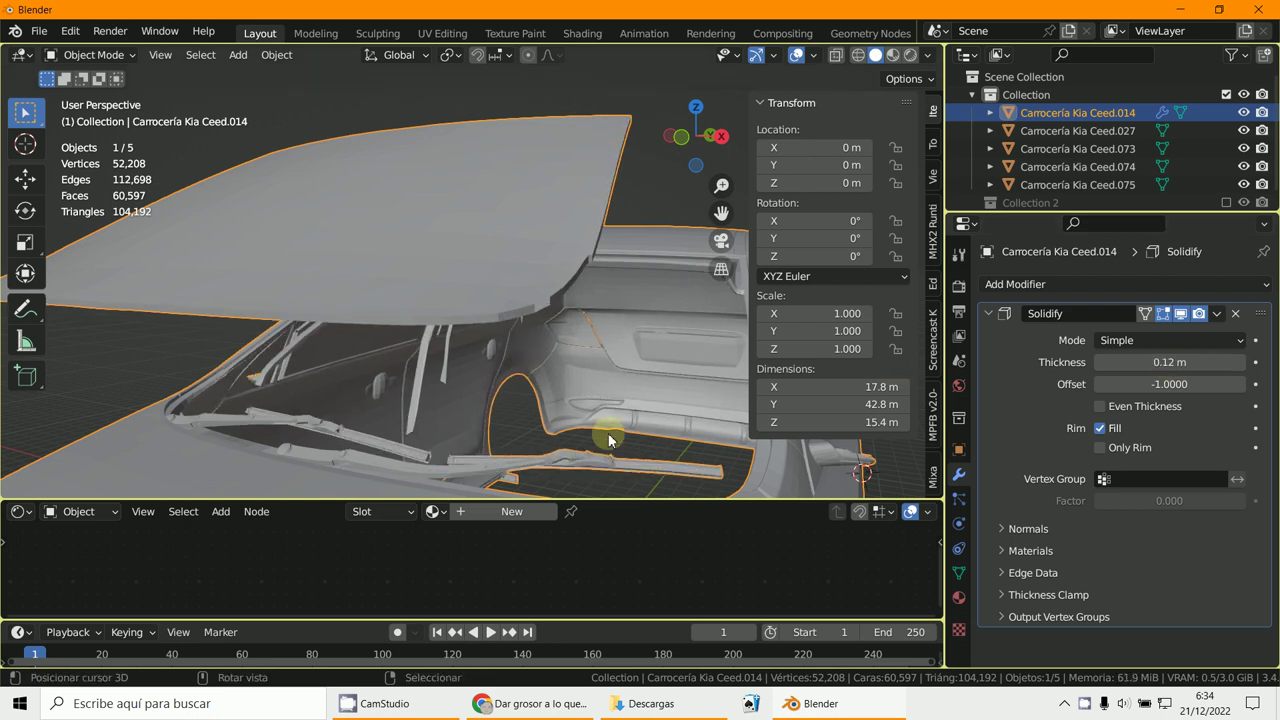
- Try Solidify thicknesses of 0.35 m, 0.13 m and 0.14 m while comparing the pillars and wipers around the windshield opening
middle_click_drag(608, 433, 561, 409)
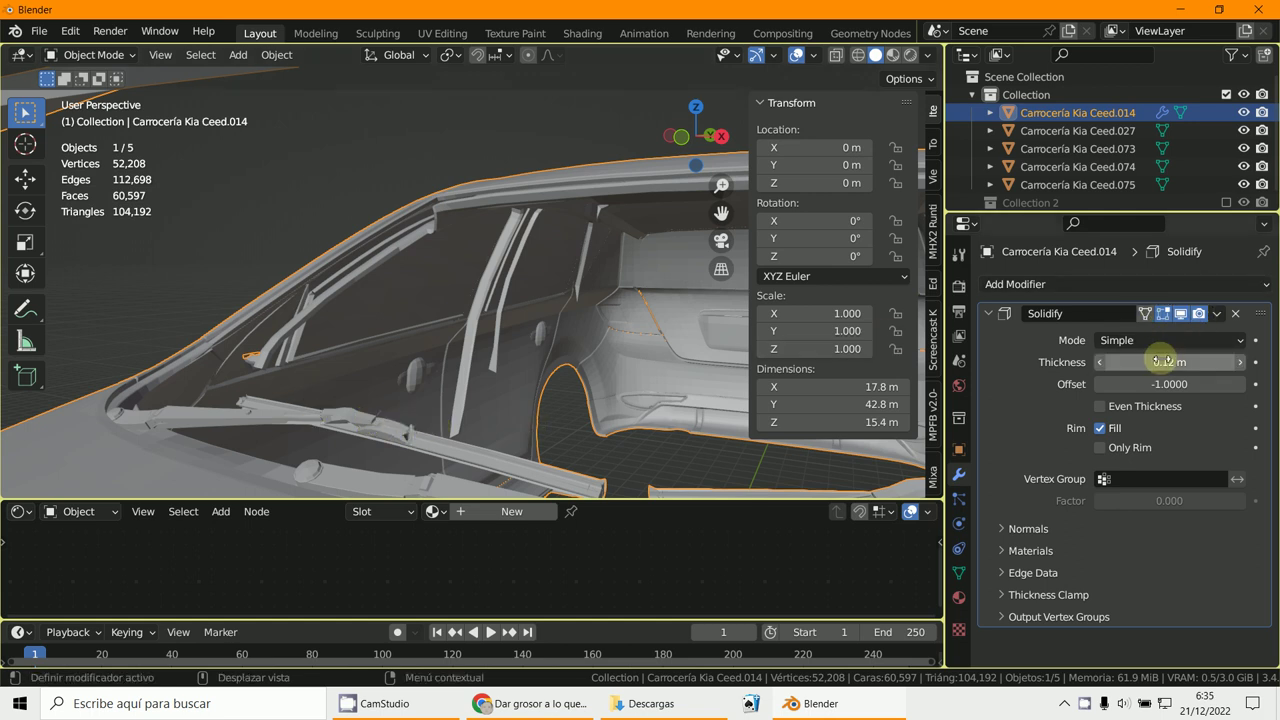
left_click_drag(1163, 361, 444, 376)
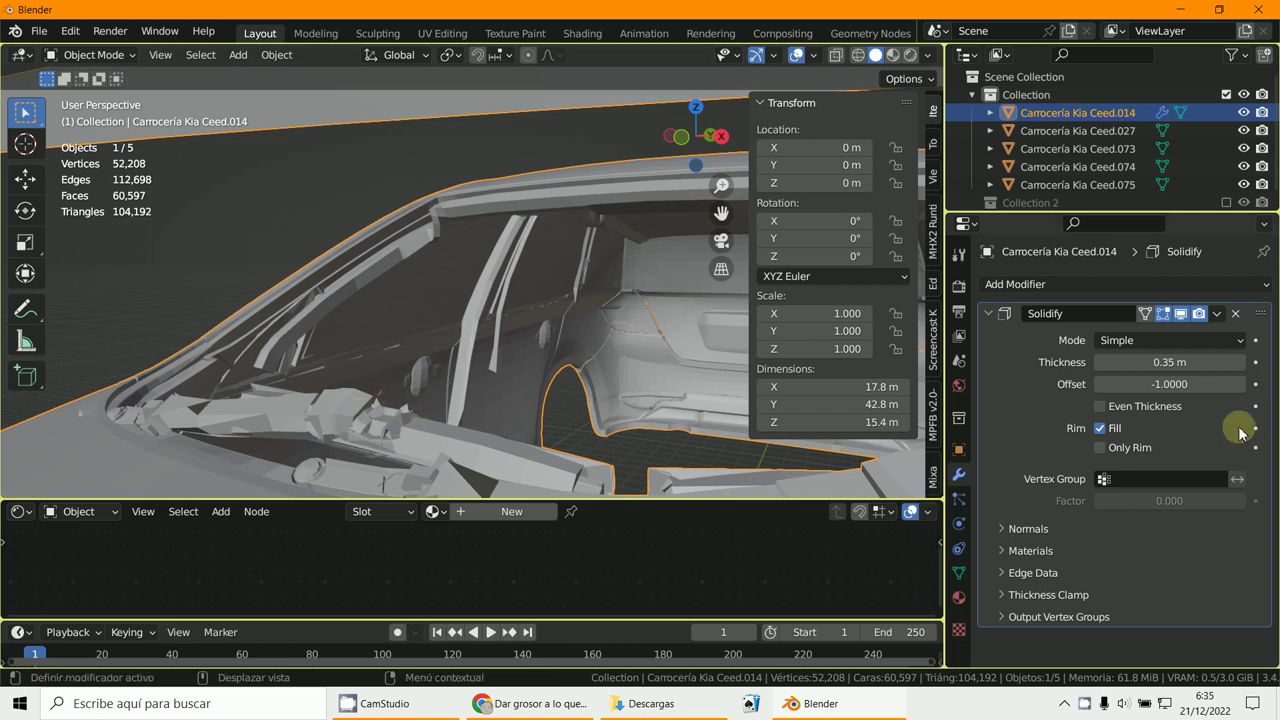
left_click_drag(540, 368, 366, 305)
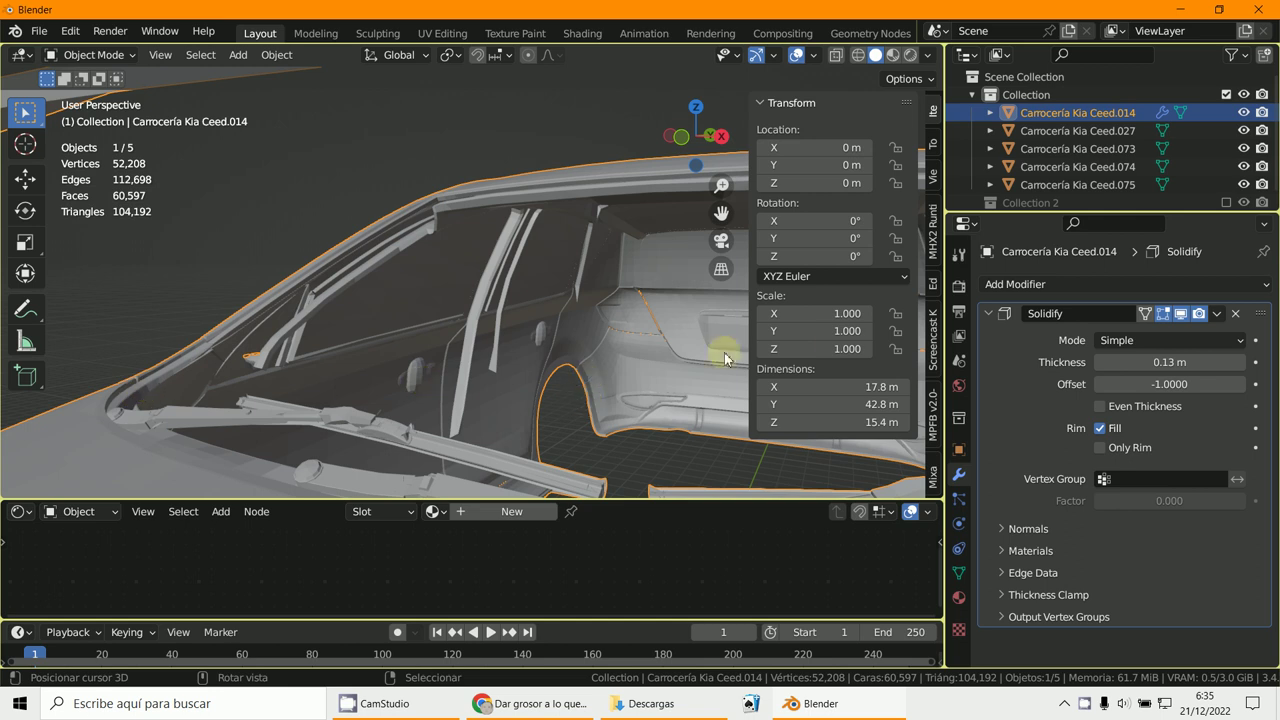
left_click_drag(1194, 367, 737, 366)
middle_click_drag(737, 366, 267, 342)
middle_click_drag(453, 410, 1043, 383)
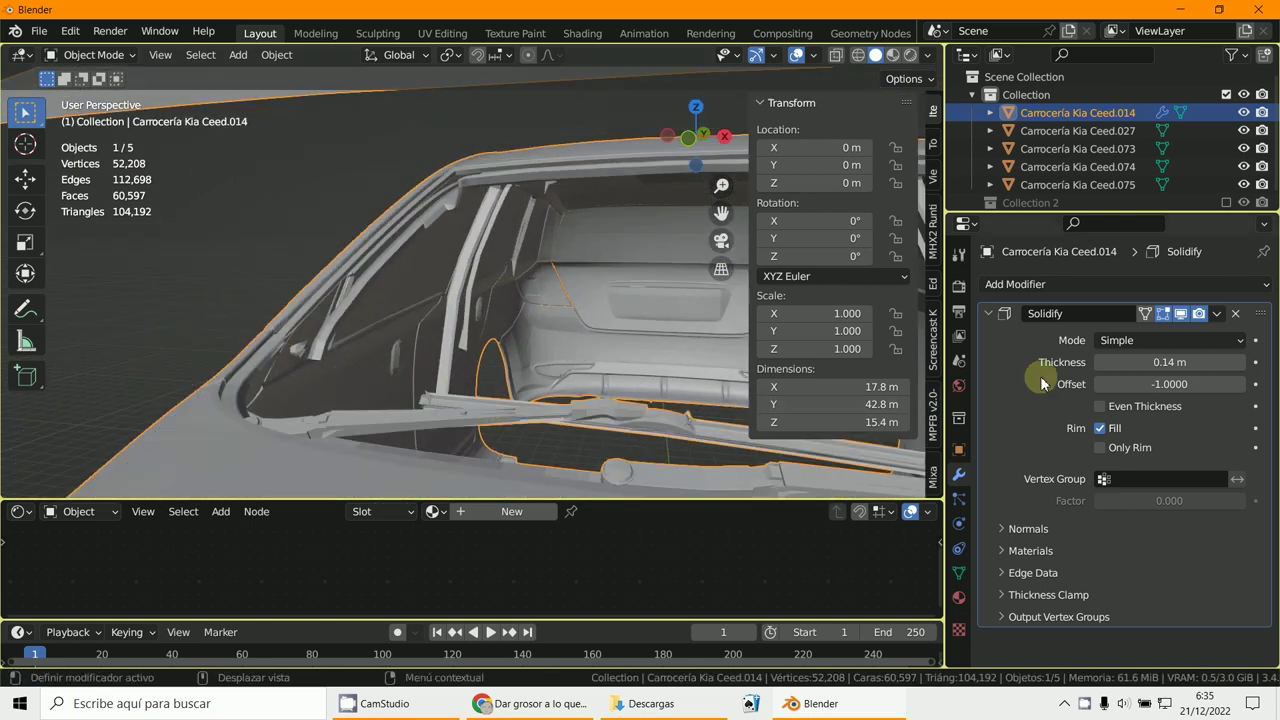
- Set the body's Solidify thickness to 0.07 m
middle_click_drag(466, 194, 501, 246)
scroll(546, 249, "down", 3)
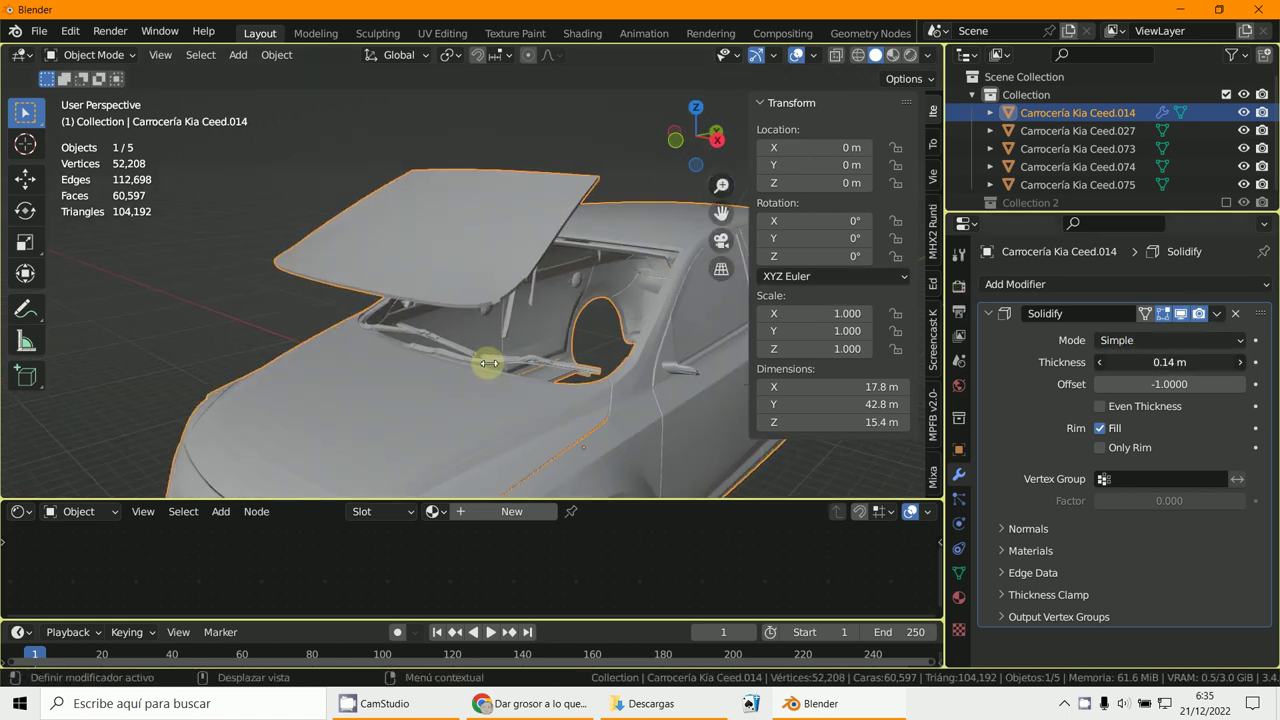
middle_click_drag(529, 280, 432, 323)
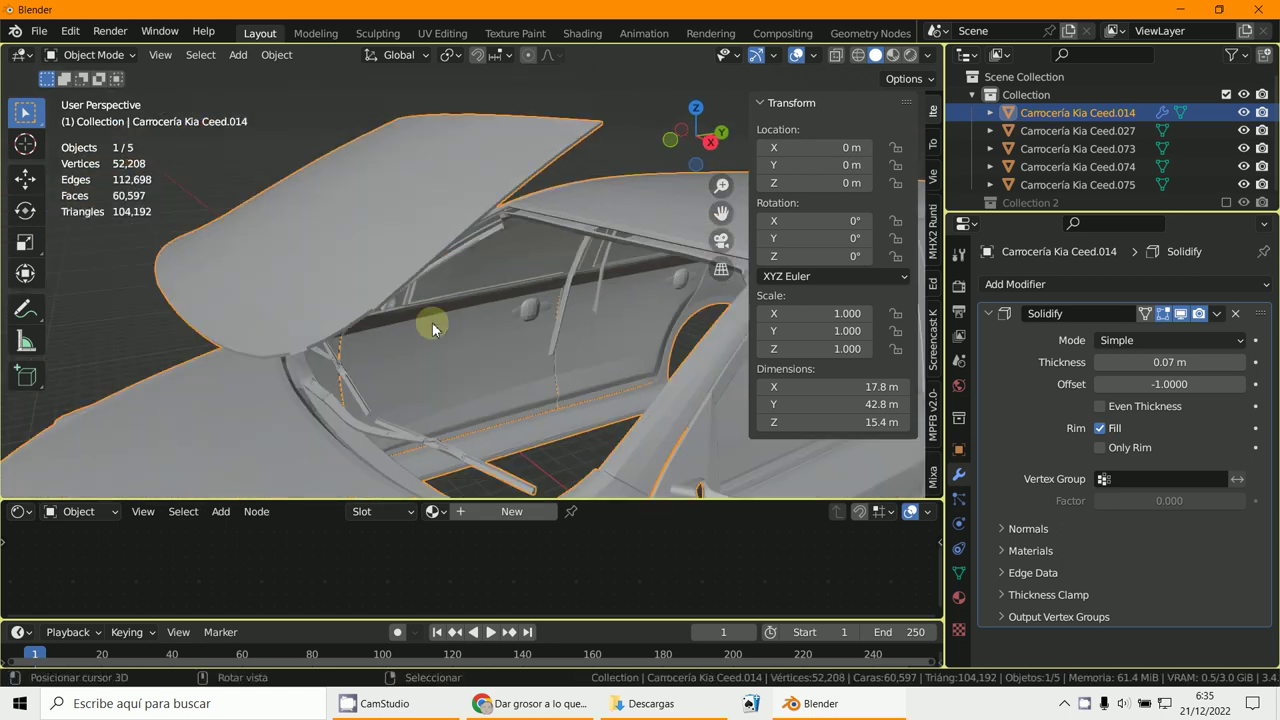
- Turn Collection 2 back on alongside the main Collection and select the side mirror housing
scroll(1106, 203, "down", 1)
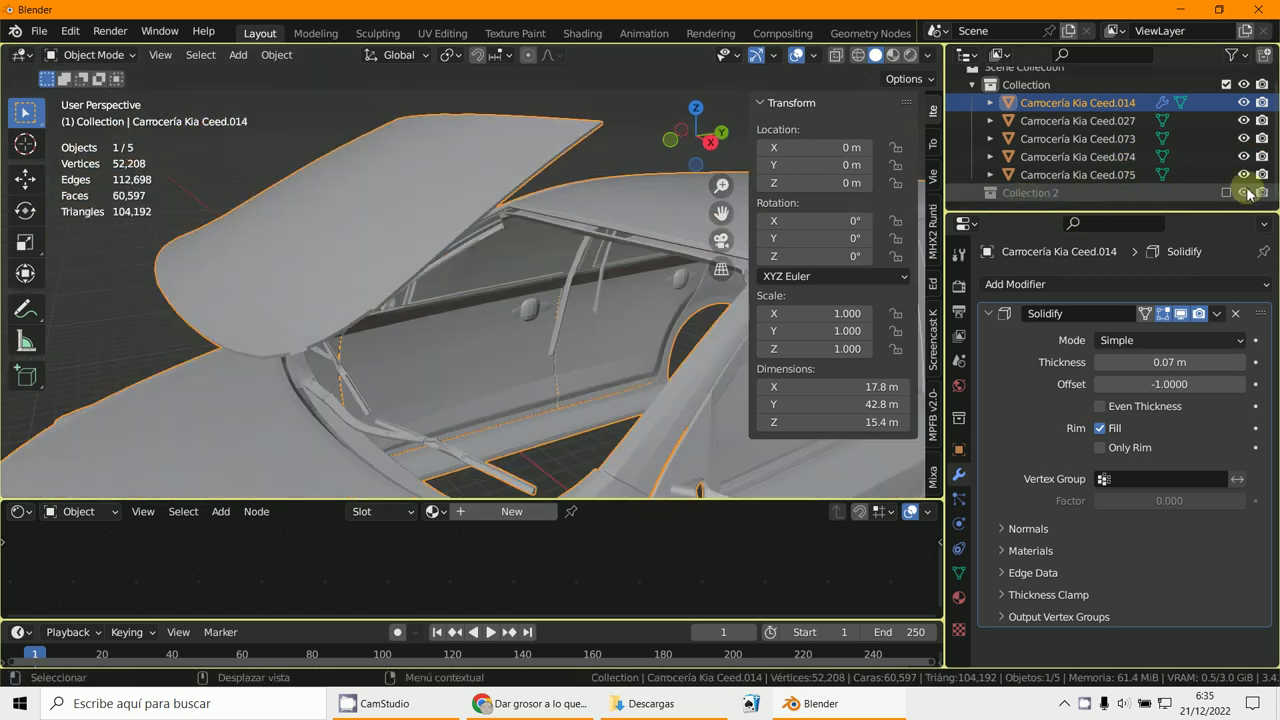
left_click(1224, 85)
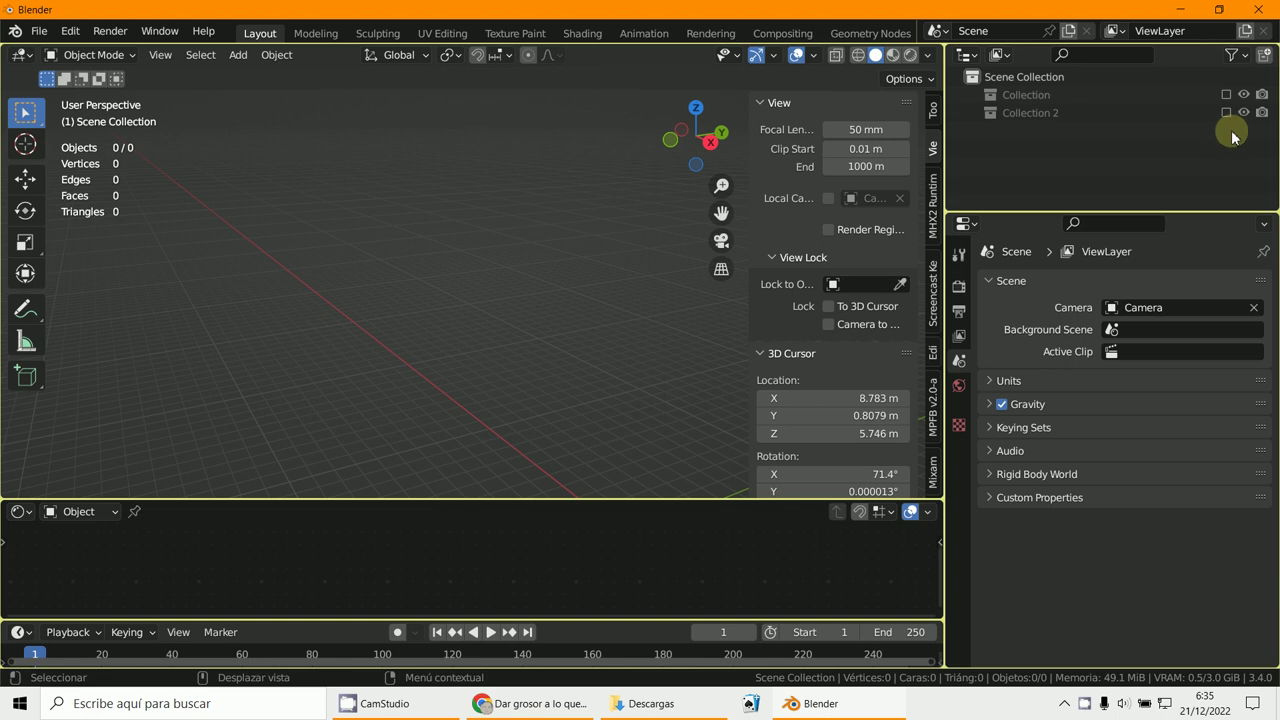
left_click(1226, 113)
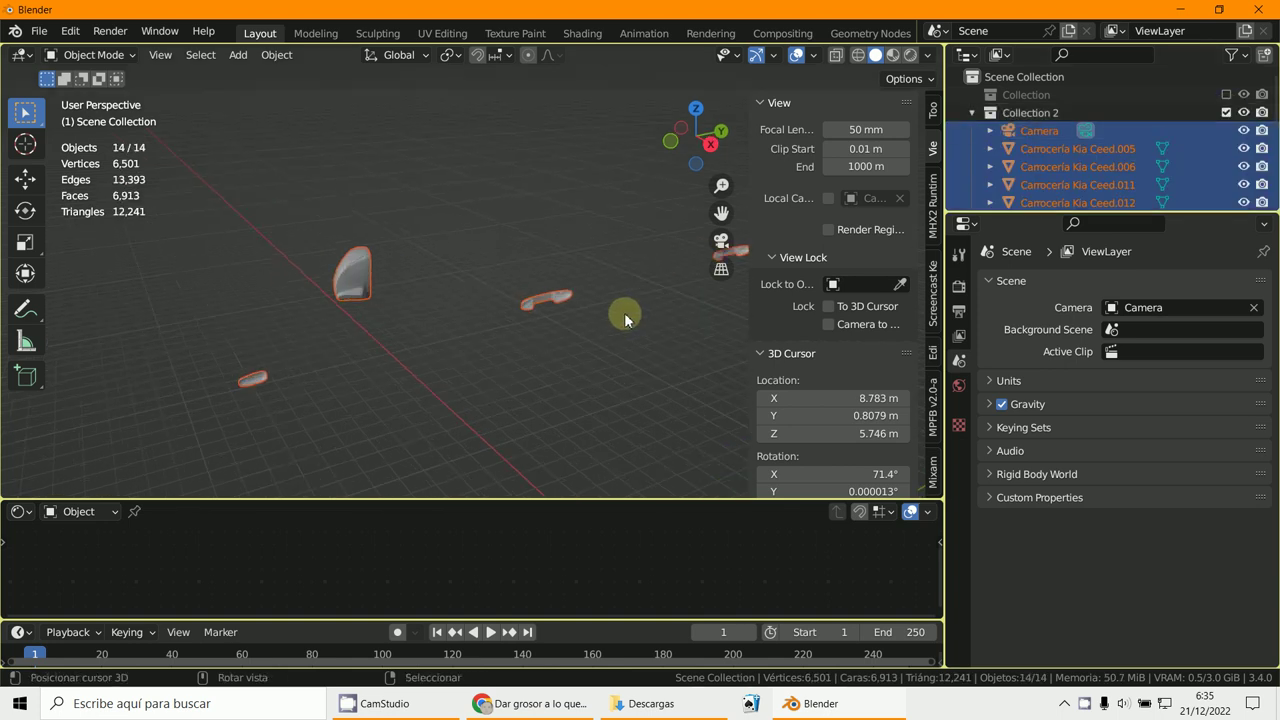
left_click(362, 283)
middle_click_drag(430, 311, 449, 286)
middle_click_drag(391, 223, 668, 294)
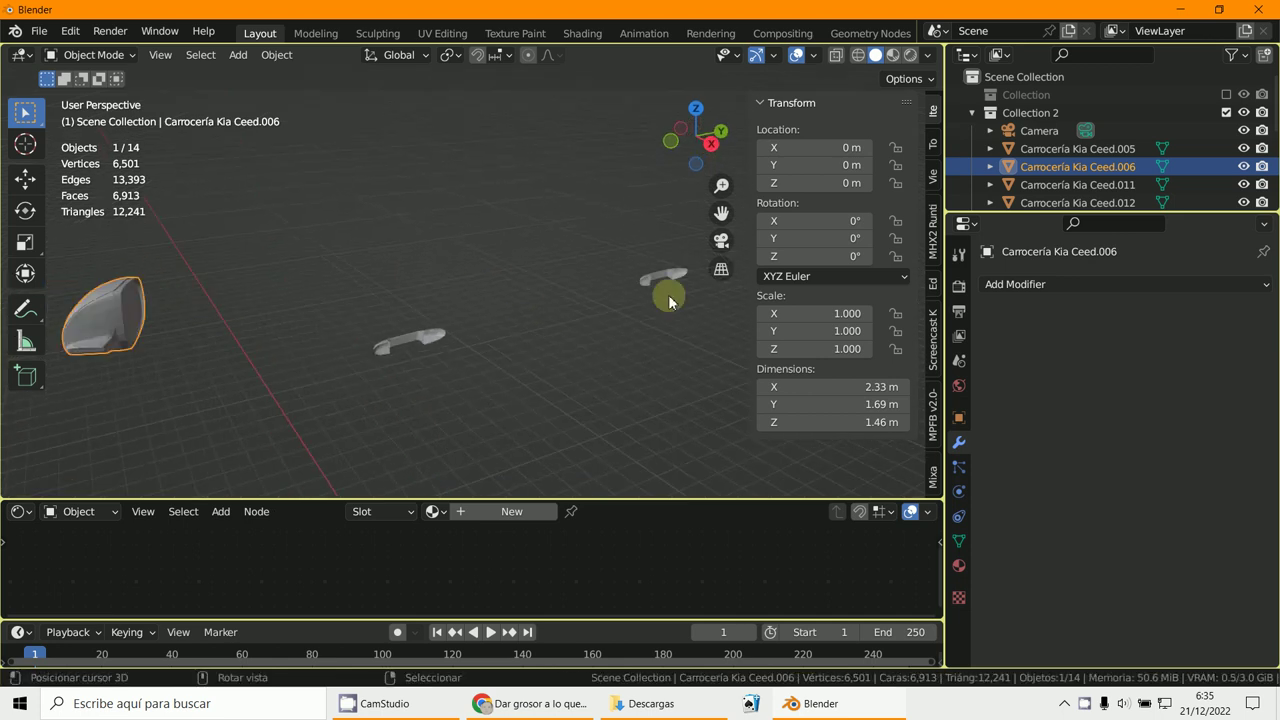
left_click(1227, 94)
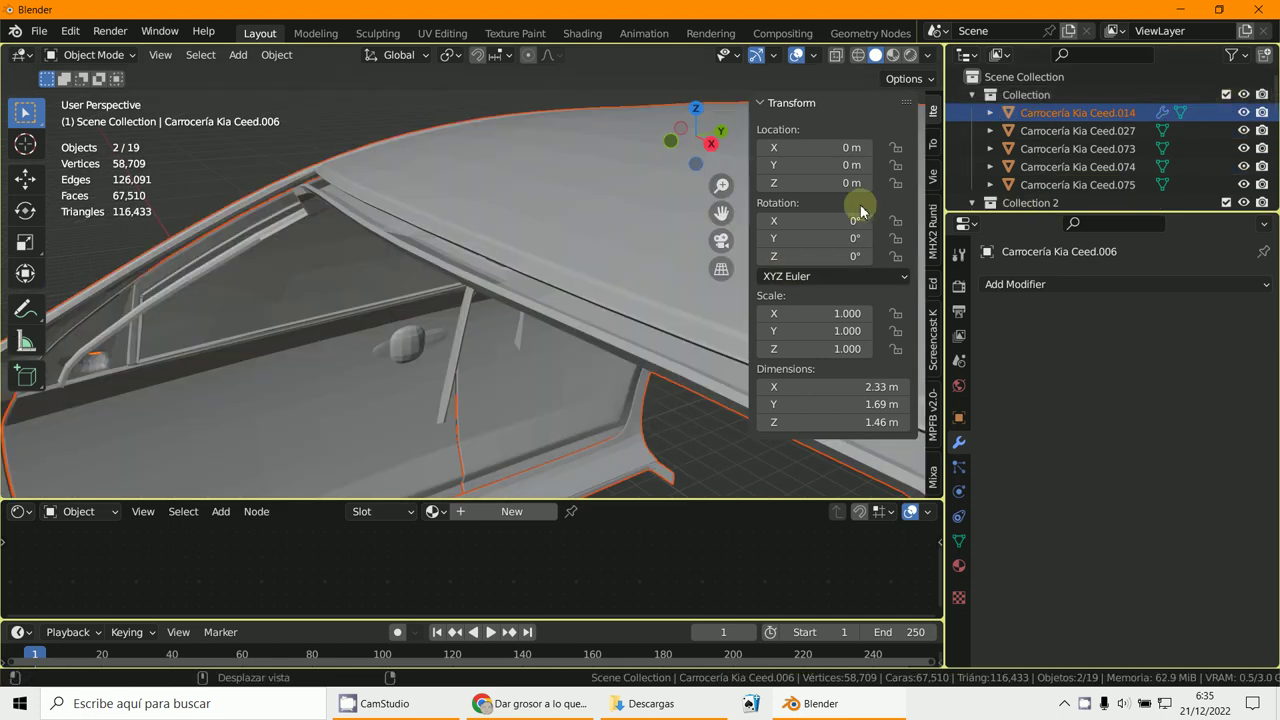
- Enter Edit Mode and move the selected windshield about 4.35 m farther up and away from the car
middle_click_drag(575, 274, 503, 296)
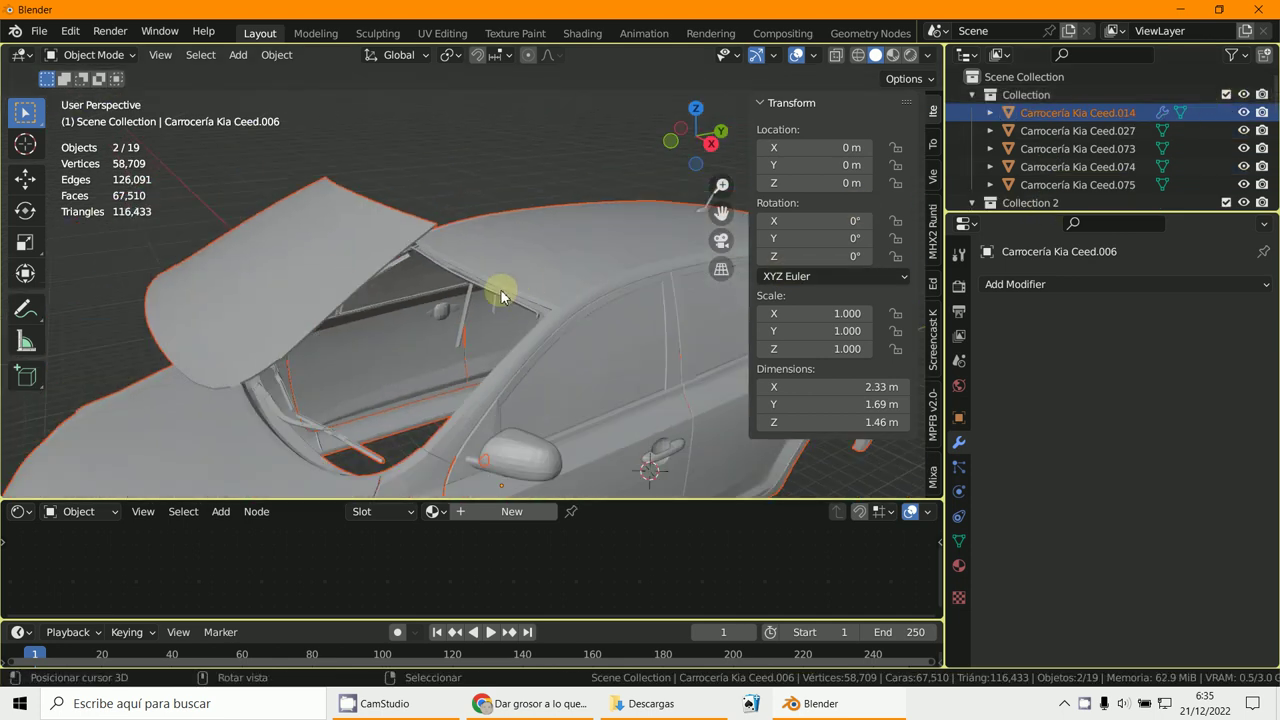
left_click(70, 56)
left_click(75, 95)
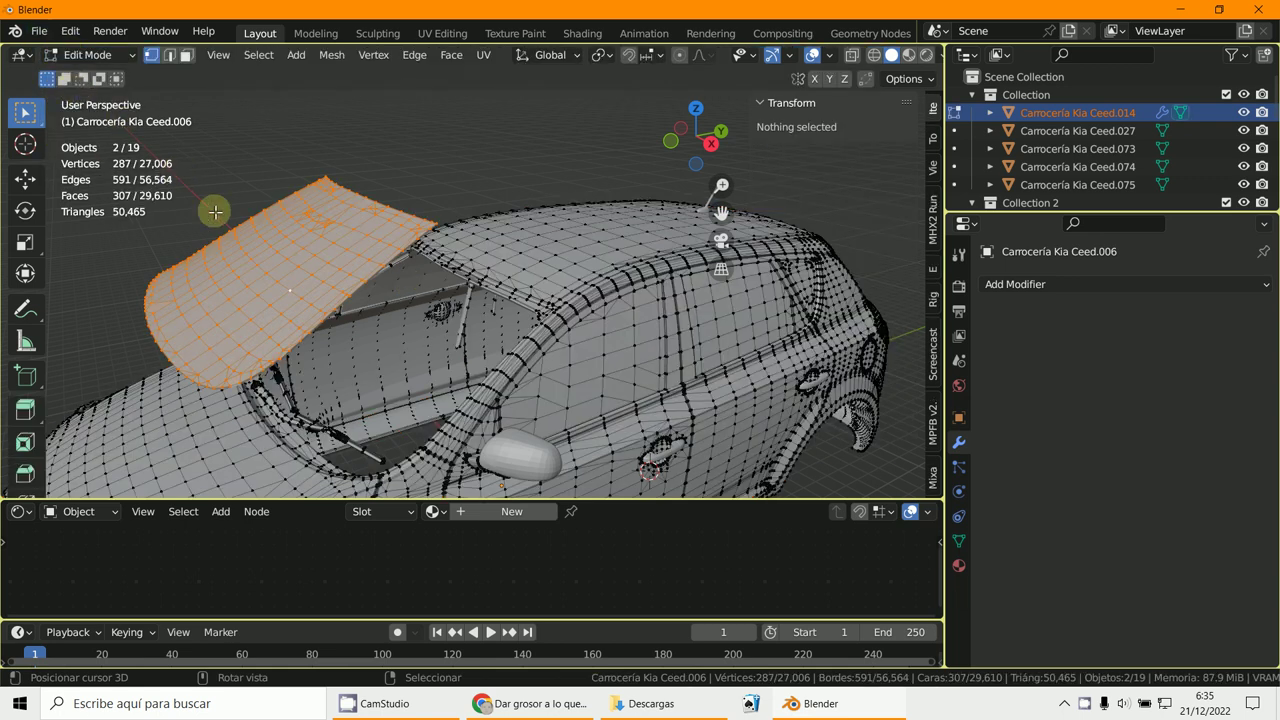
key("g")
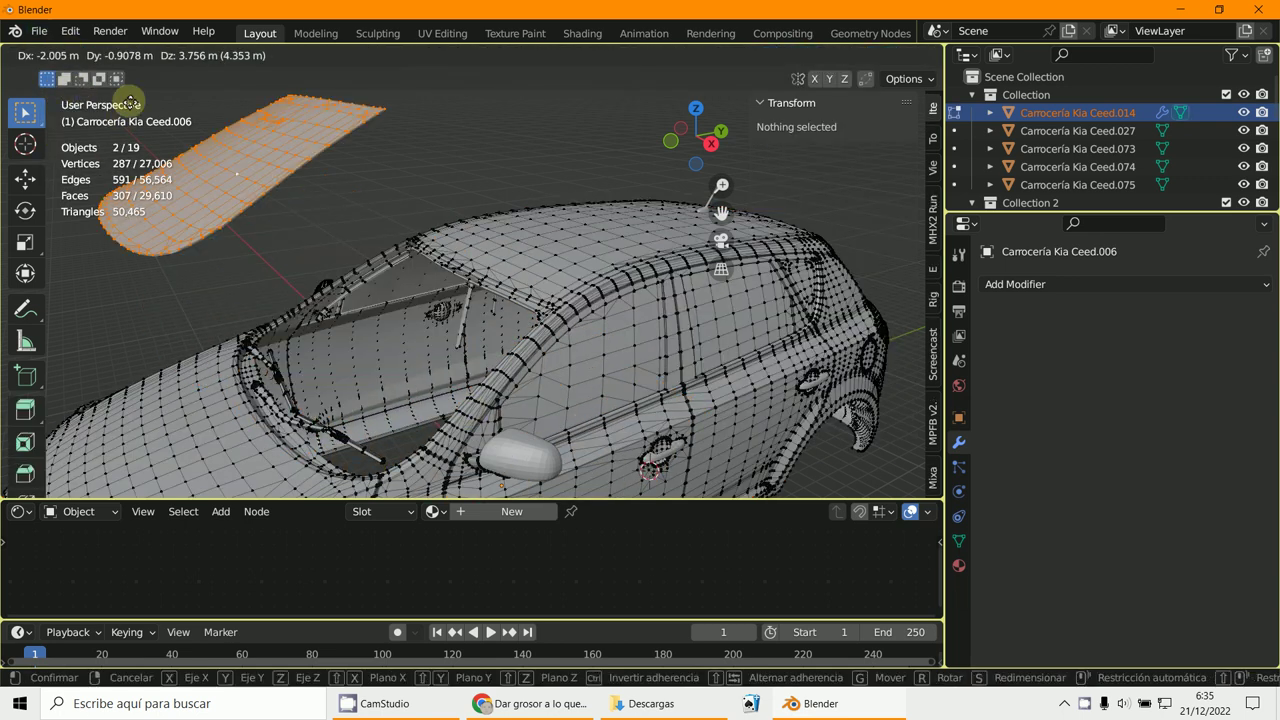
left_click(134, 106)
middle_click_drag(134, 106, 320, 192)
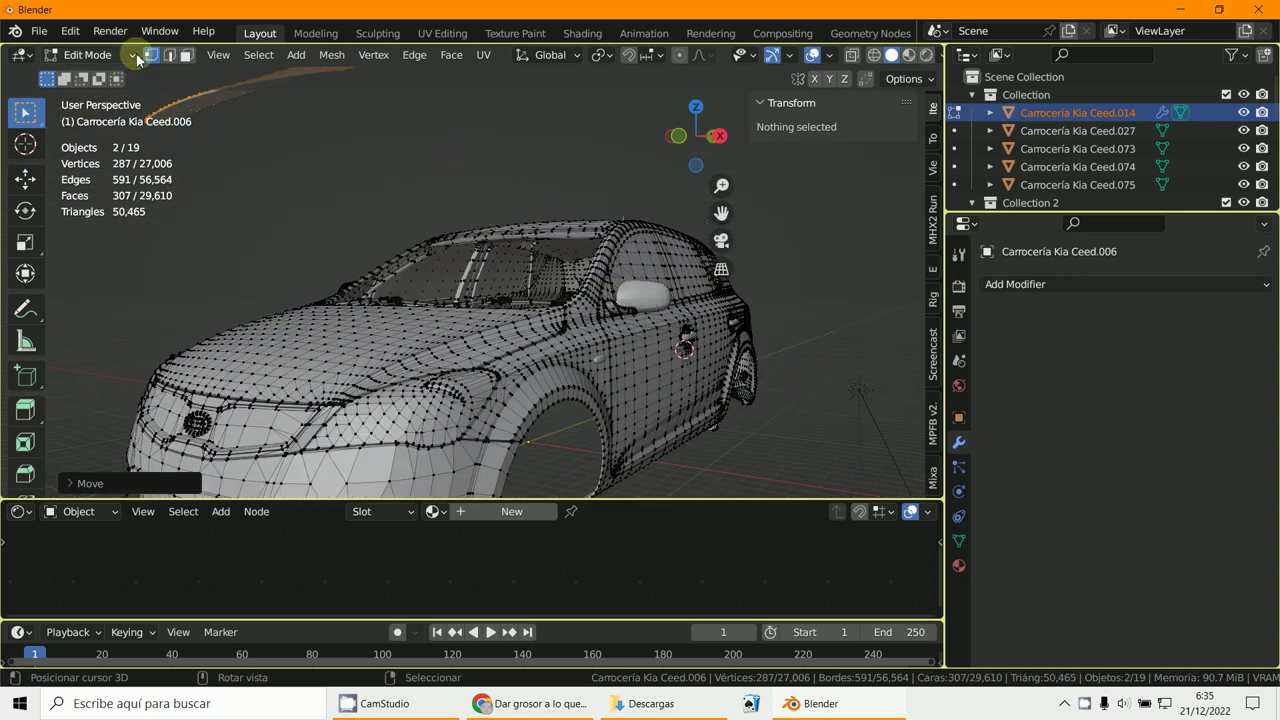
- Render the current frame as an image and minimize the render window
left_click(95, 33)
left_click(115, 52)
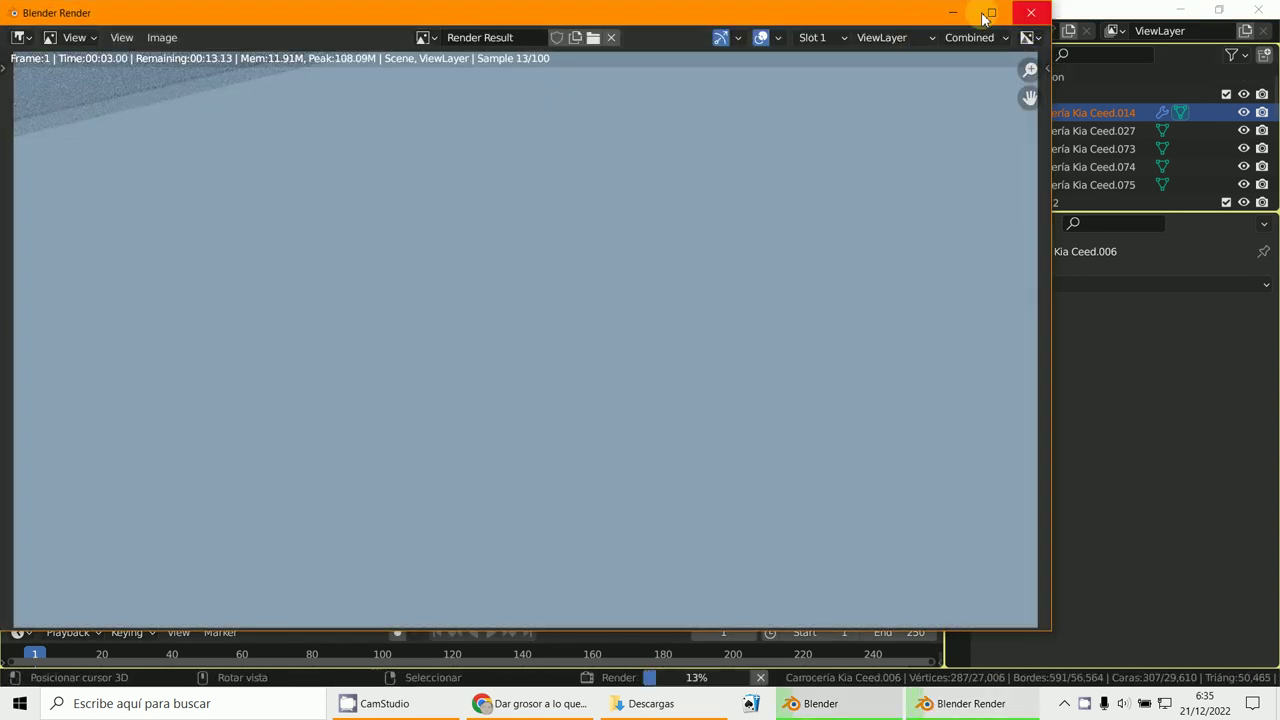
left_click(956, 15)
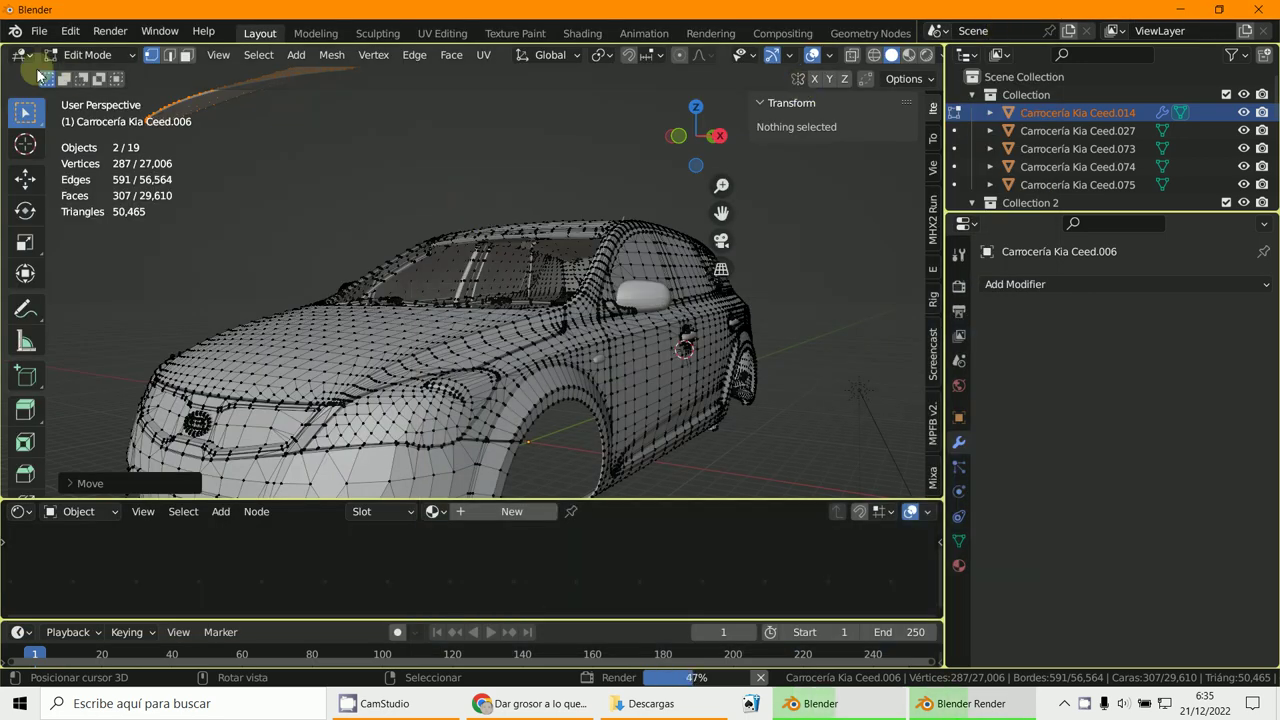
- Return to Object Mode and examine the thickened roof edge and the side mirror up close
left_click(88, 55)
left_click(98, 76)
middle_click_drag(430, 300, 582, 174)
scroll(582, 174, "up", 5)
middle_click_drag(551, 251, 389, 495)
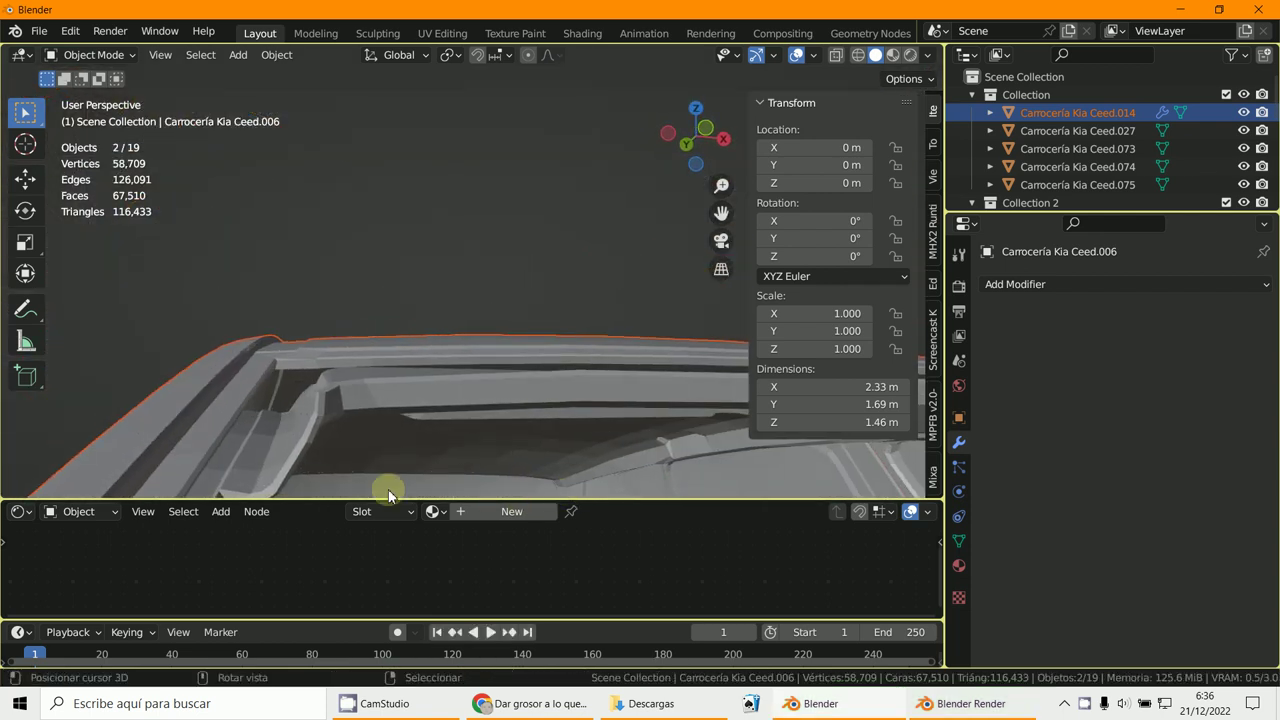
middle_click_drag(316, 406, 526, 358)
scroll(491, 425, "down", 2)
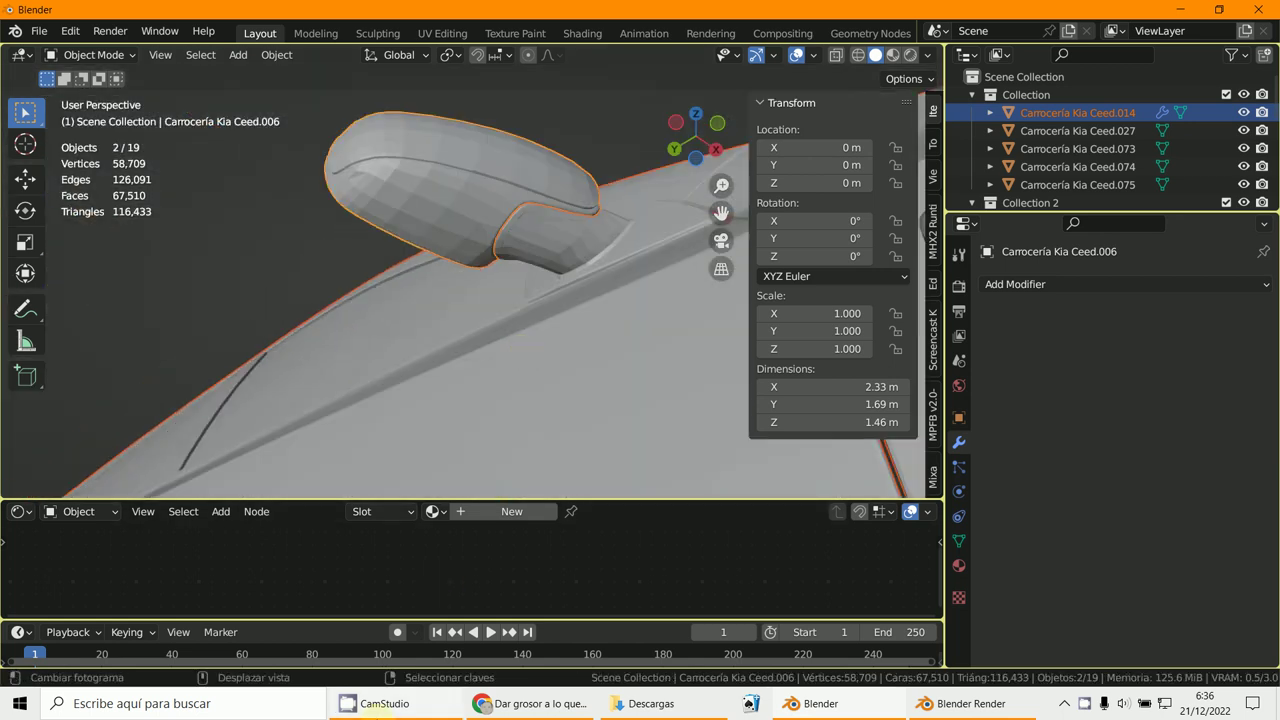